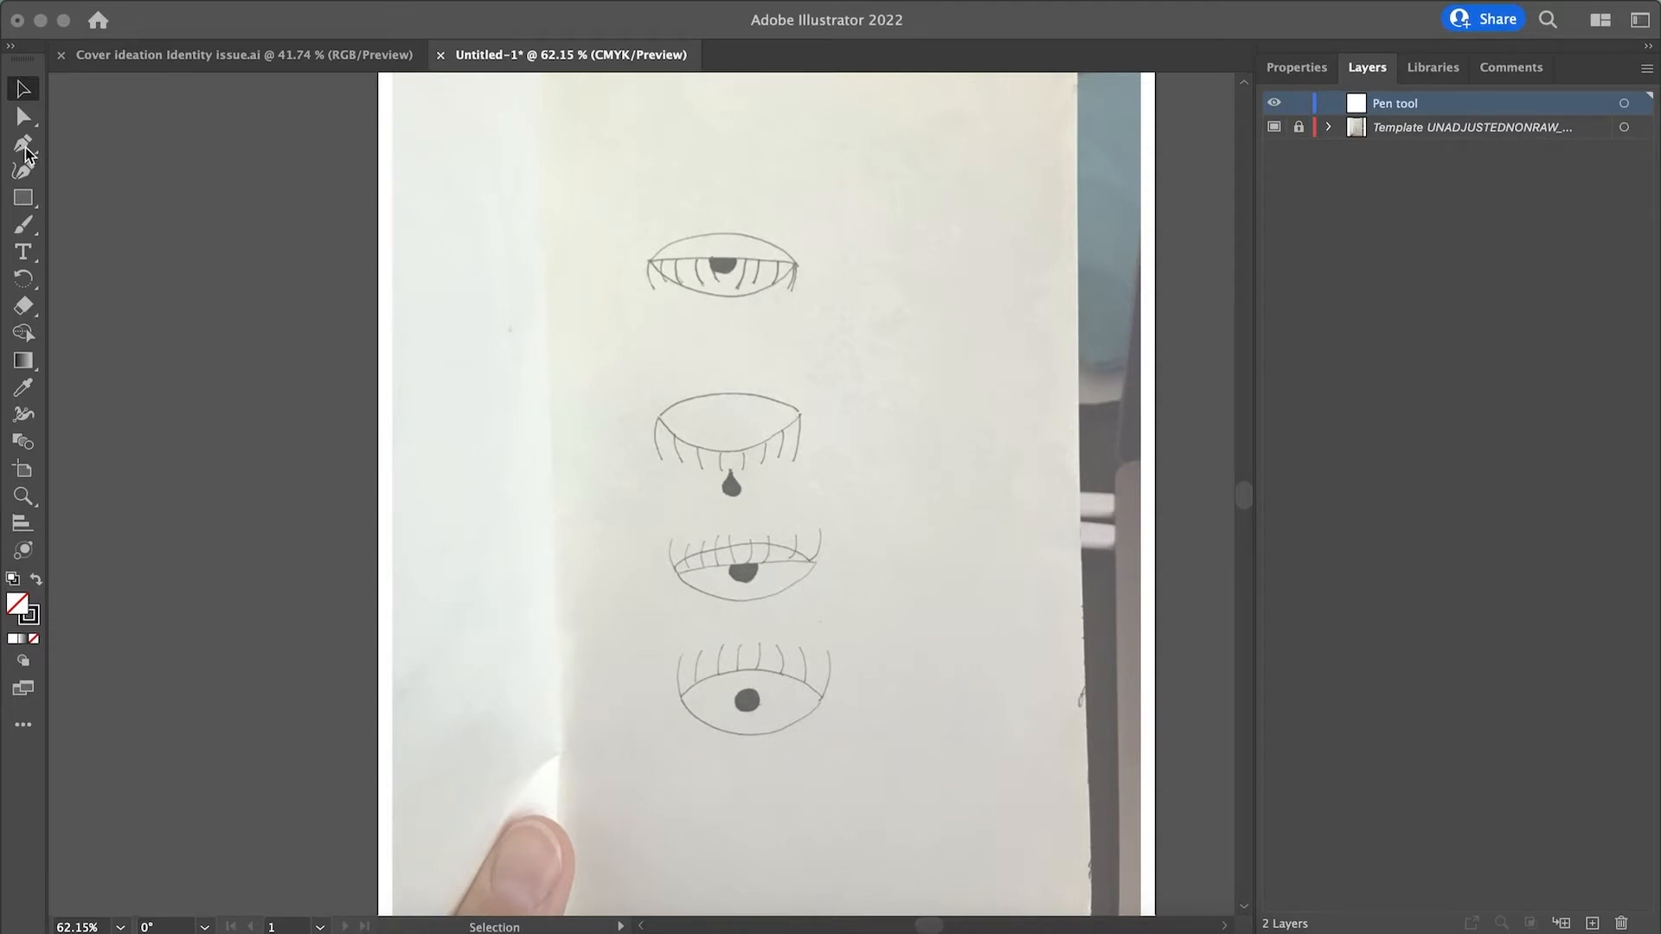
Trace the upper lid of the topmost eye sketch with the Curvature tool, from its left corner over the peak to the right corner
click(21, 174)
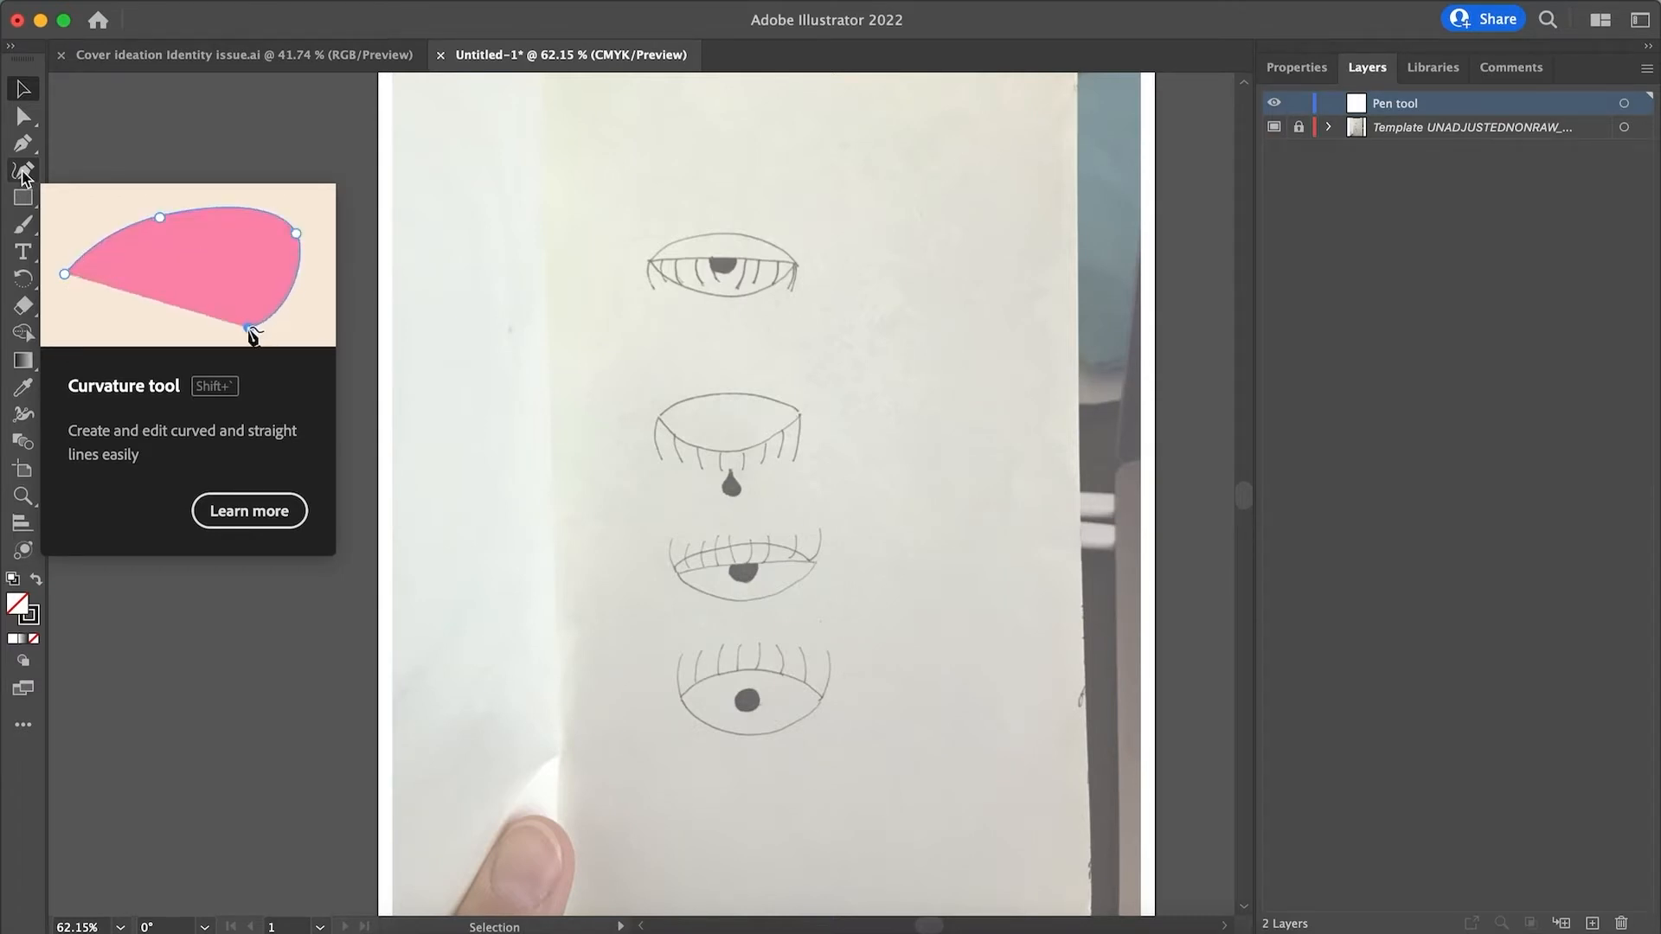
click(23, 173)
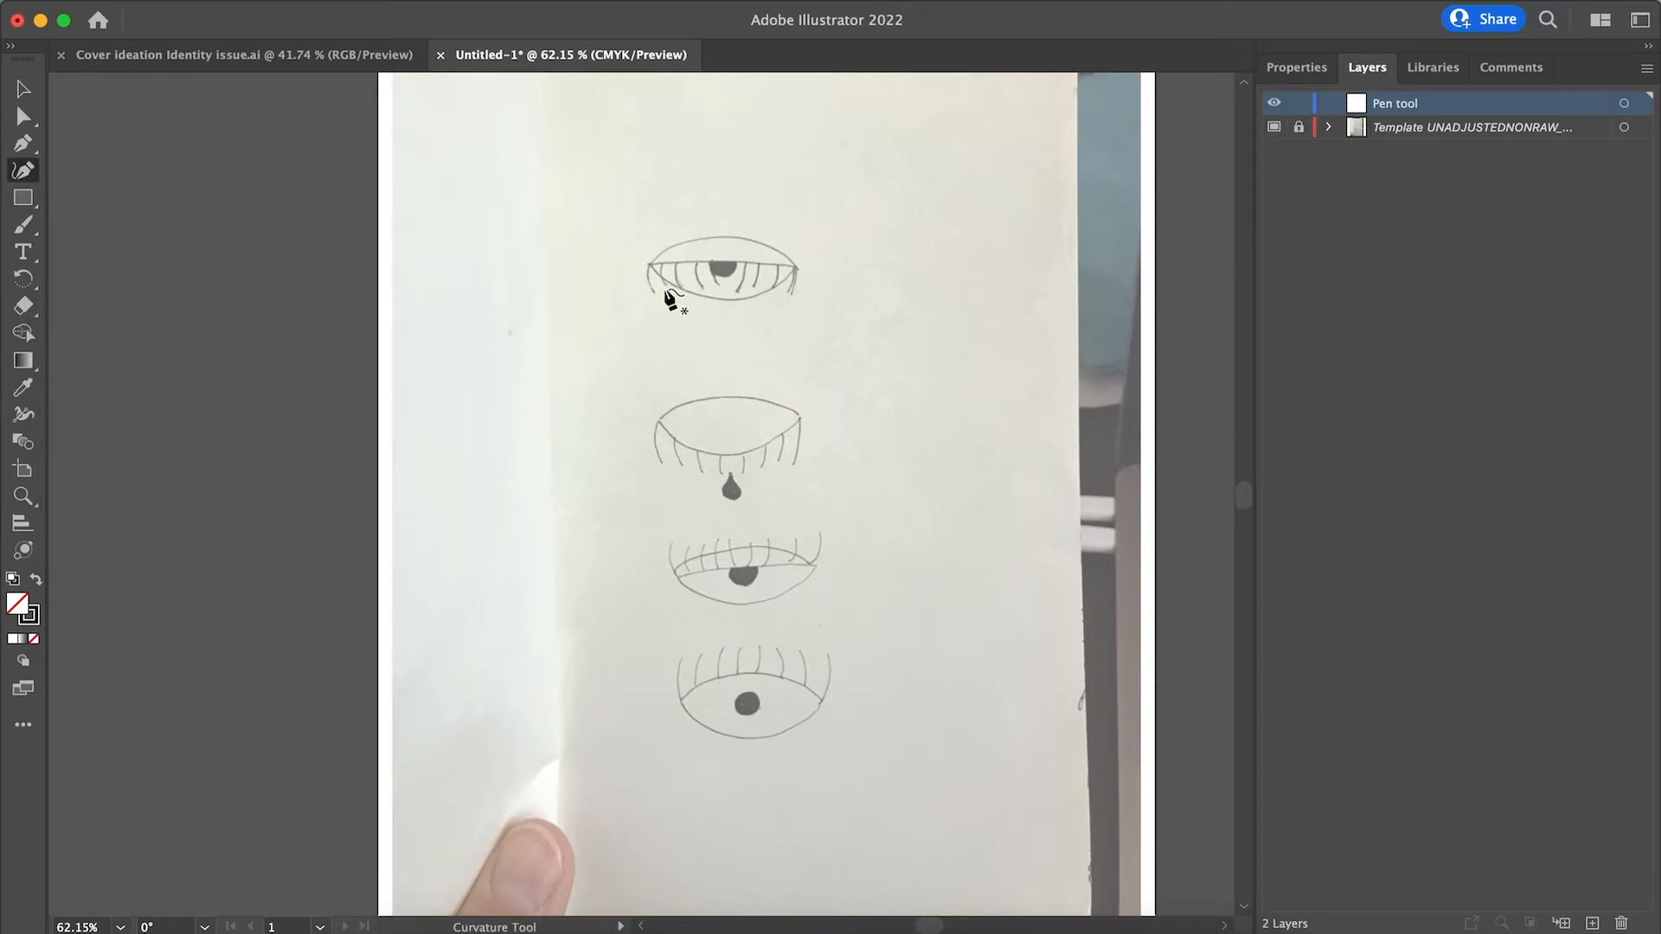
scroll(667, 297, up, 5)
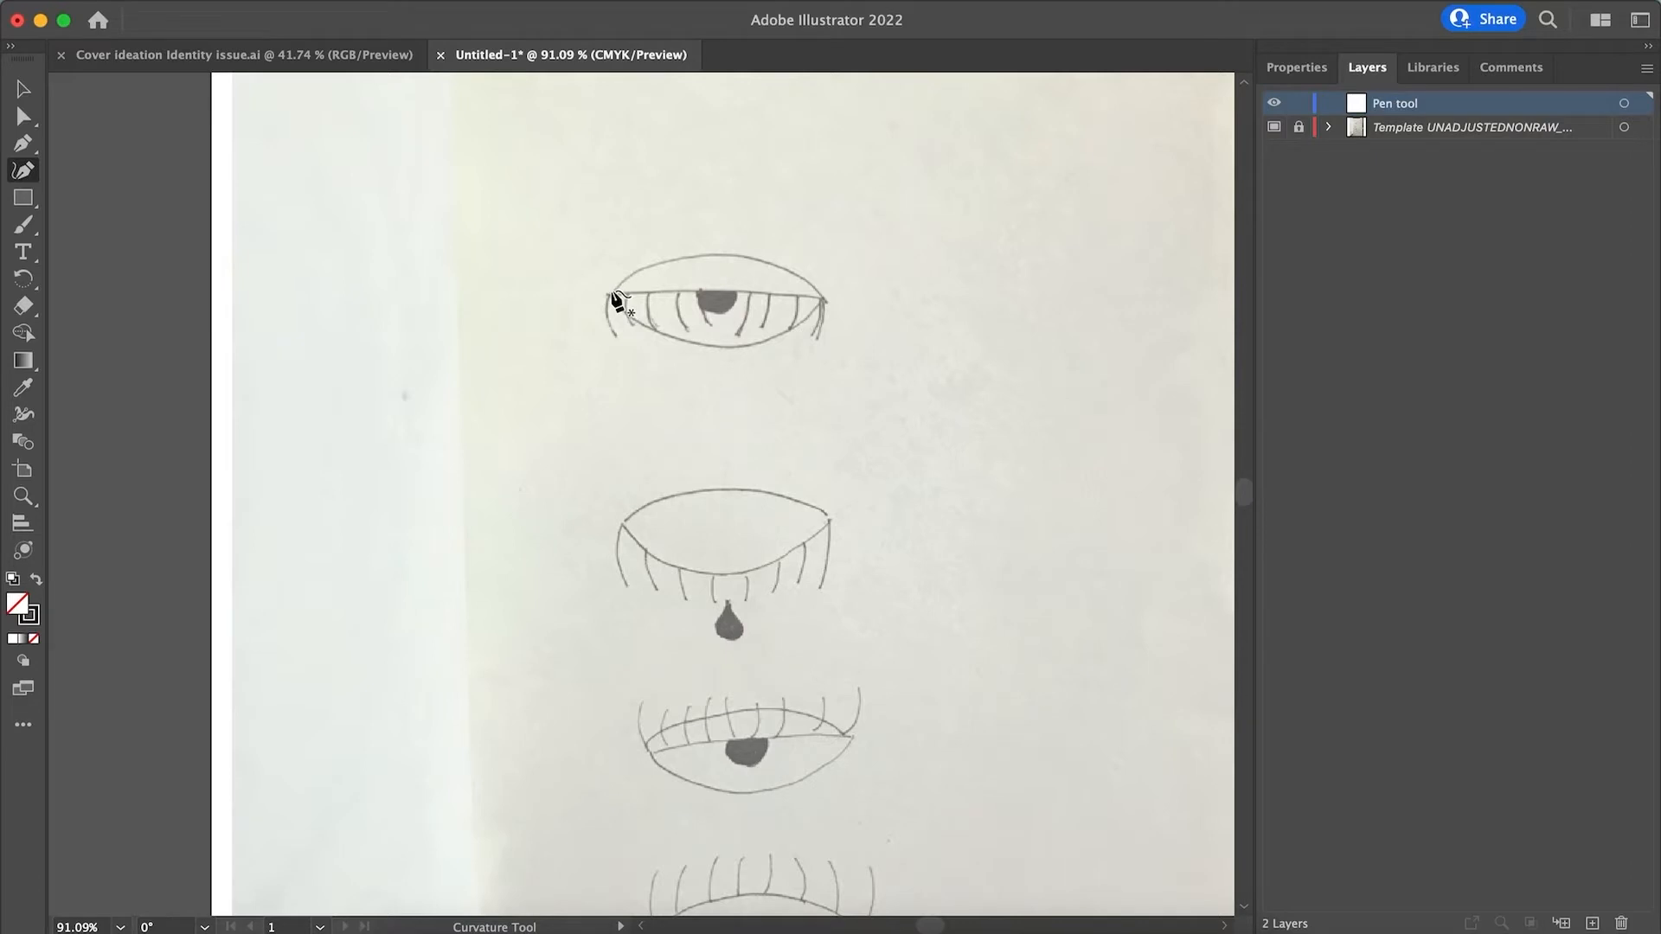
click(610, 290)
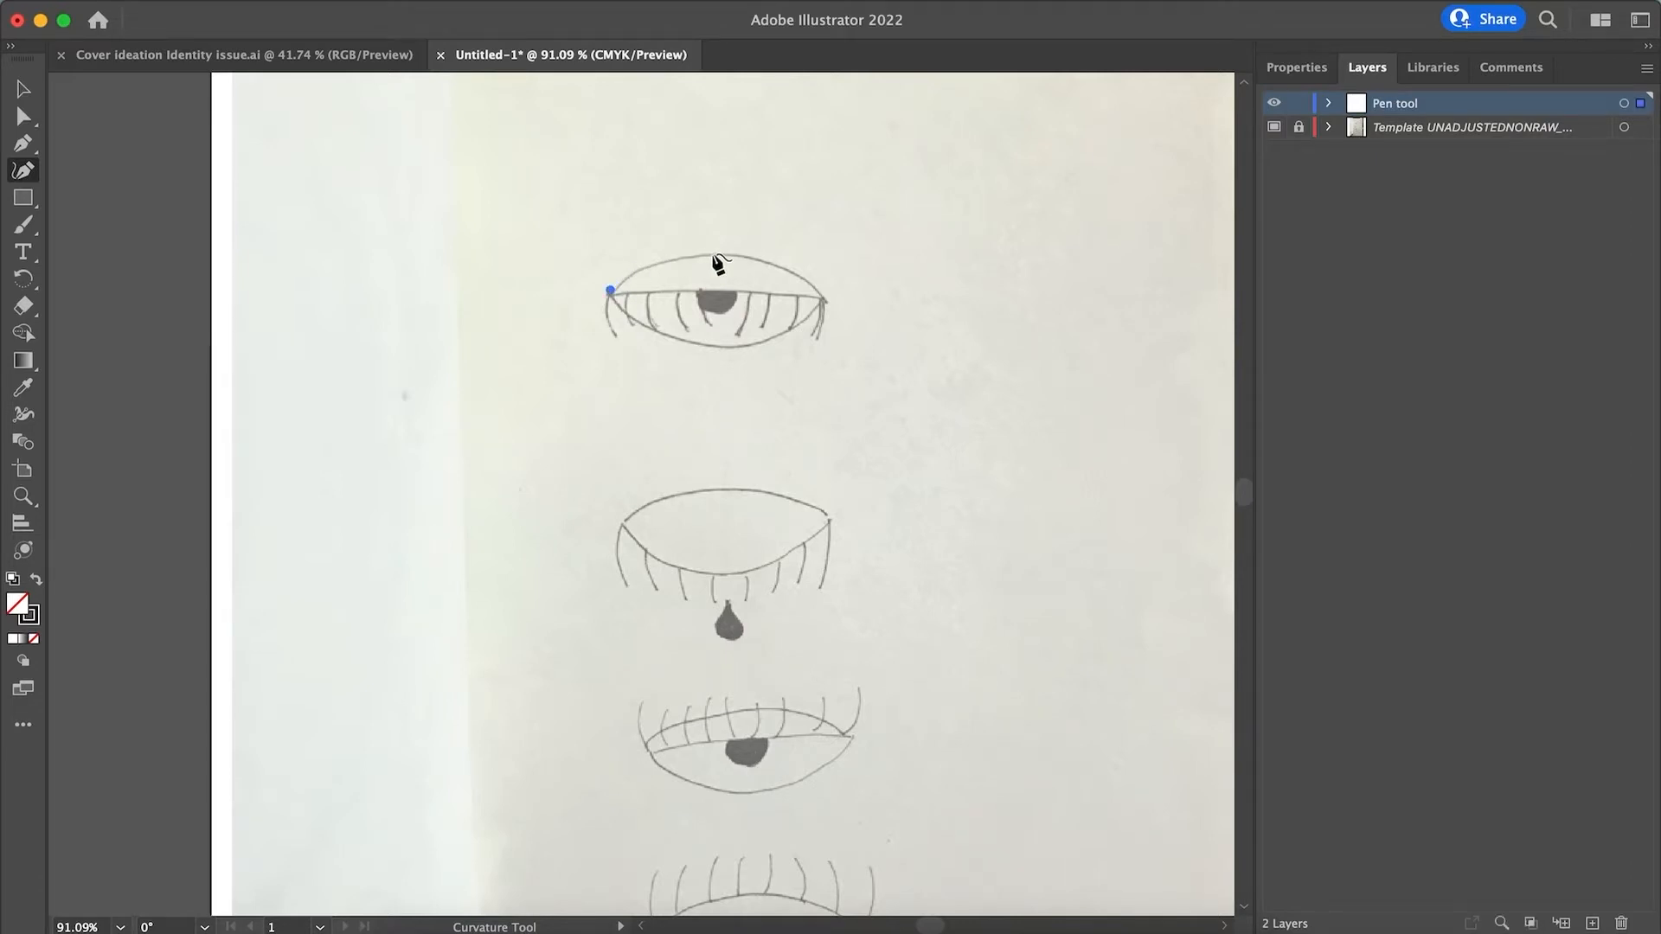
click(711, 253)
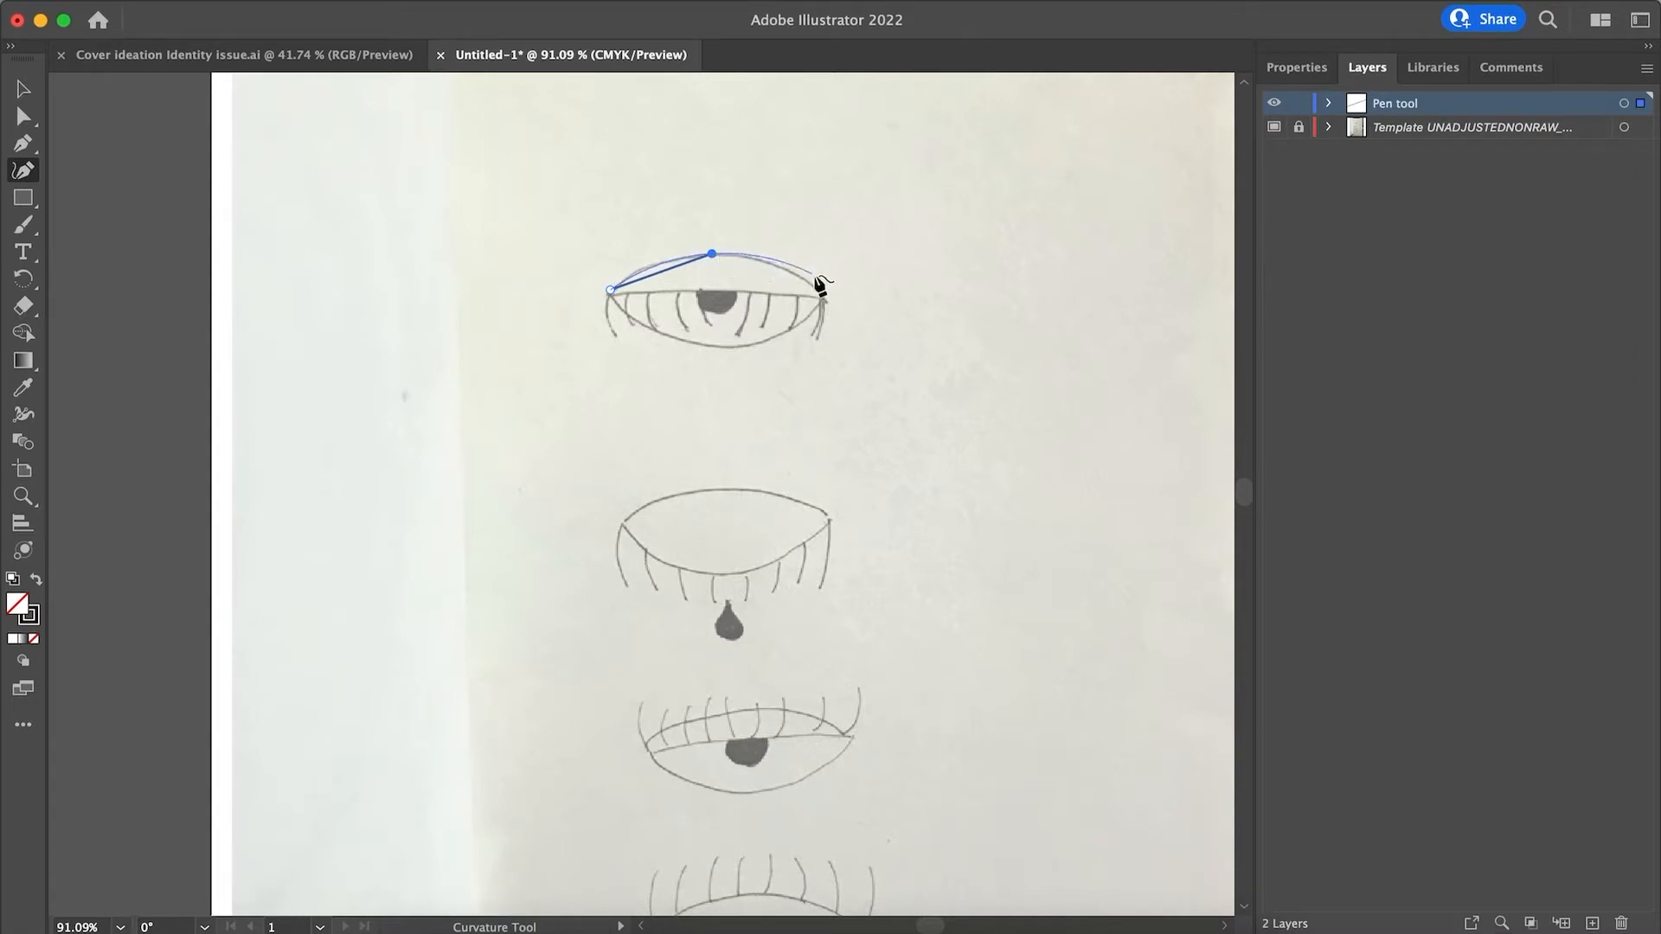
click(820, 295)
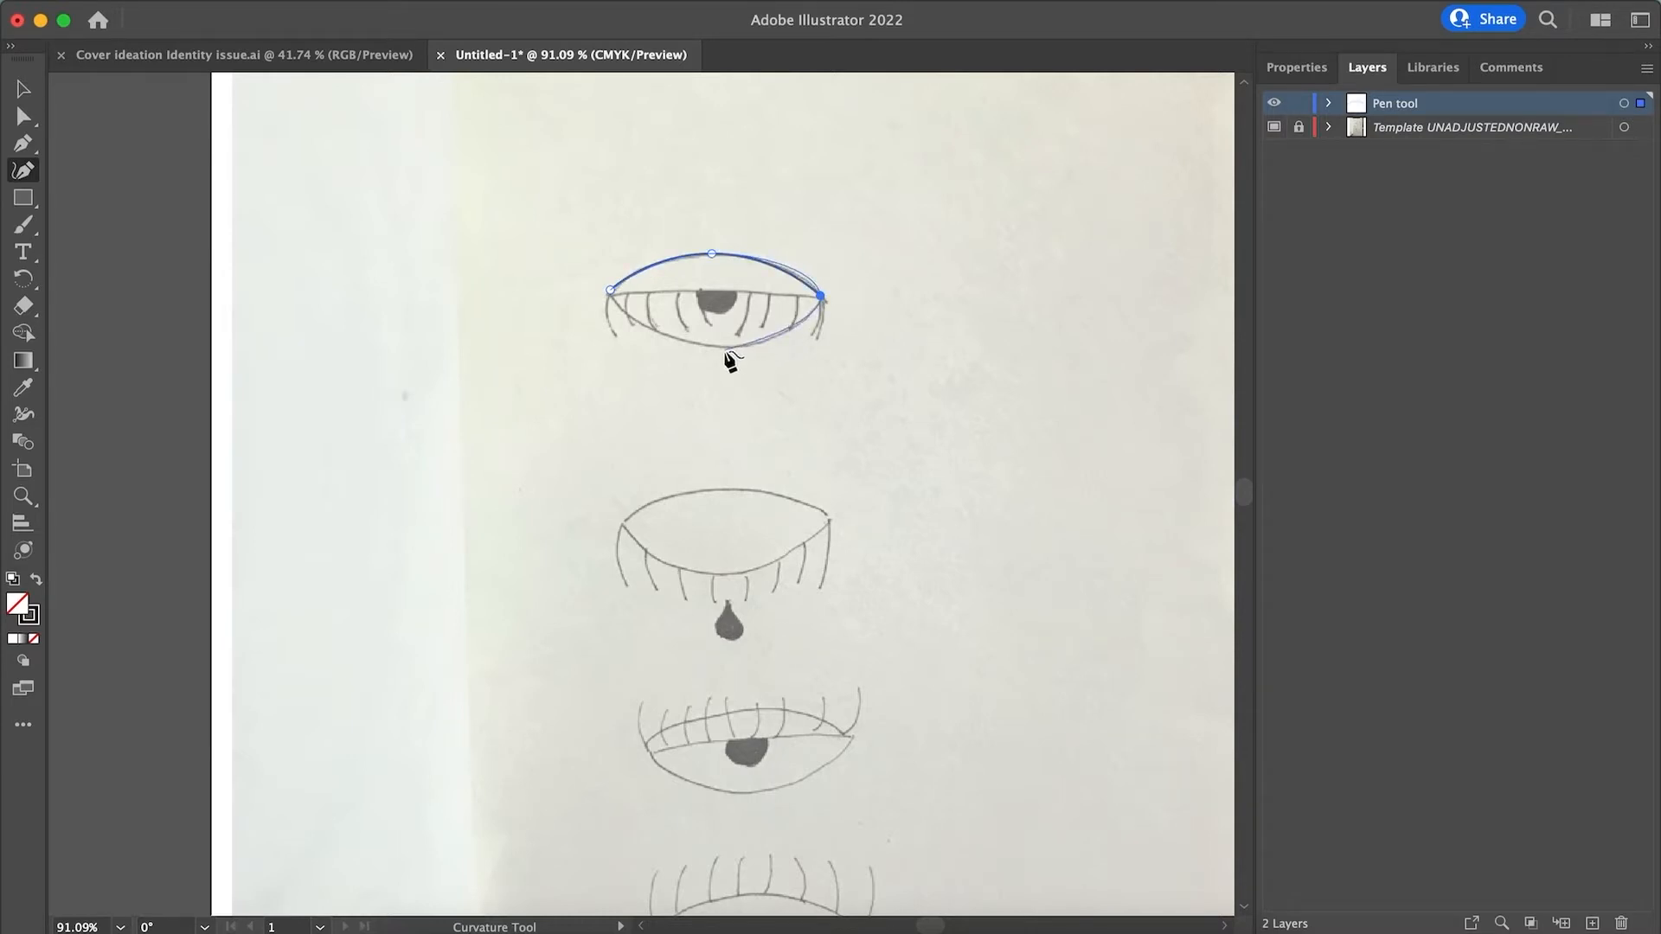
Continue the outline along the lower lid and end it just below its starting point, leaving the left corner open
click(724, 350)
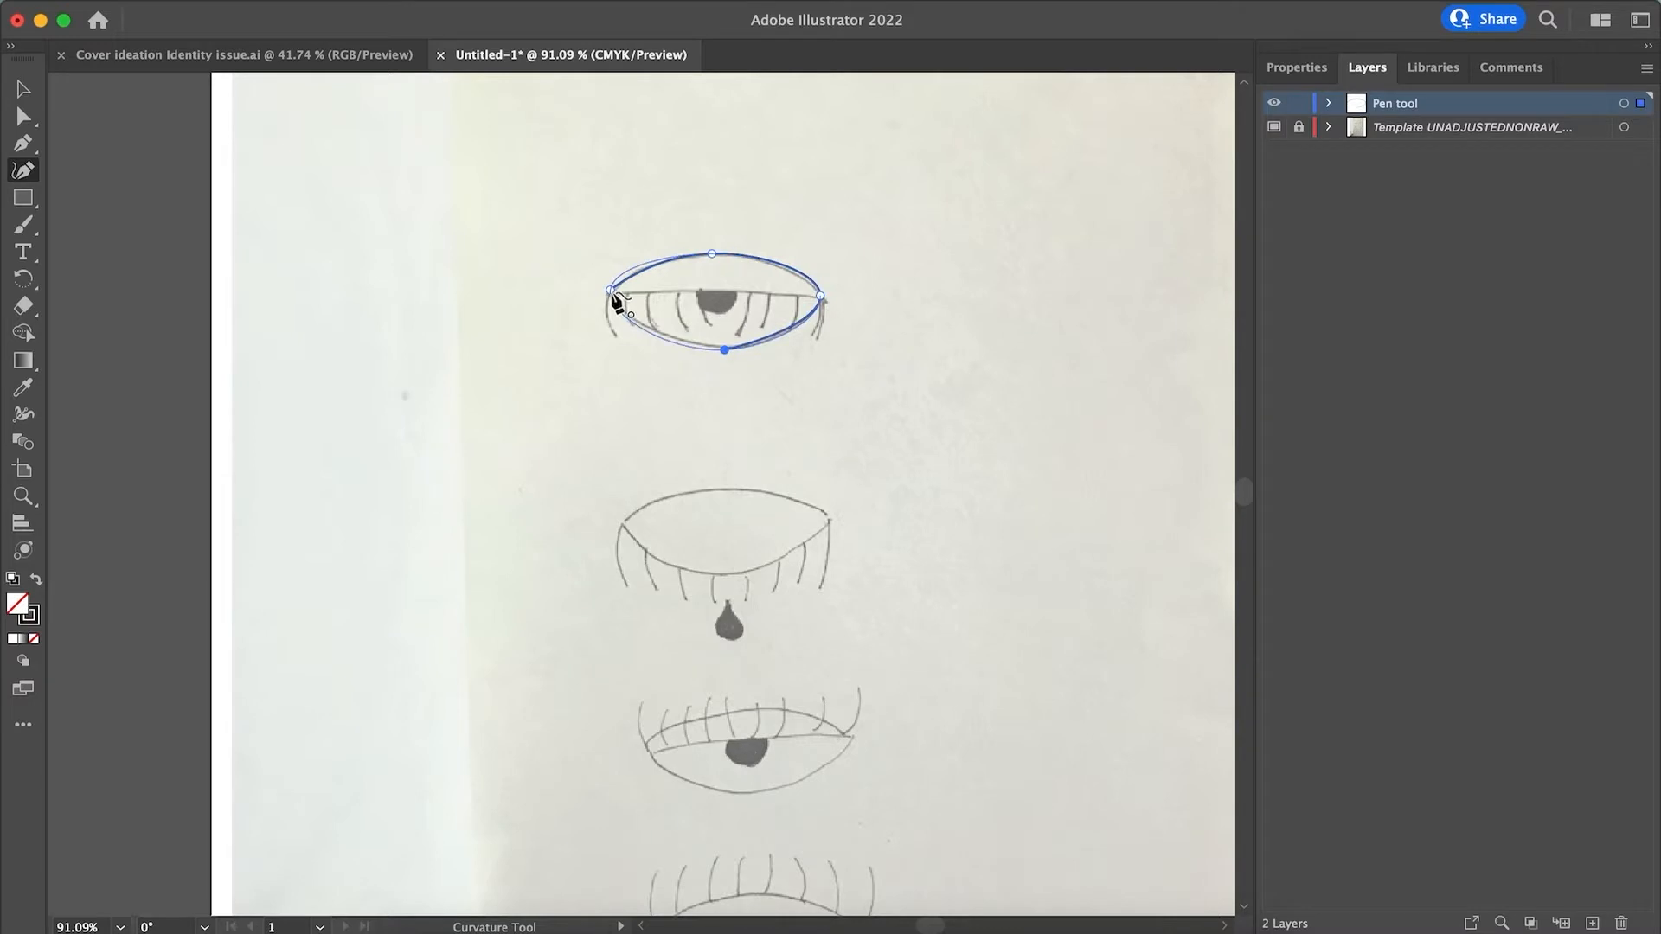
scroll(647, 346, up, 5)
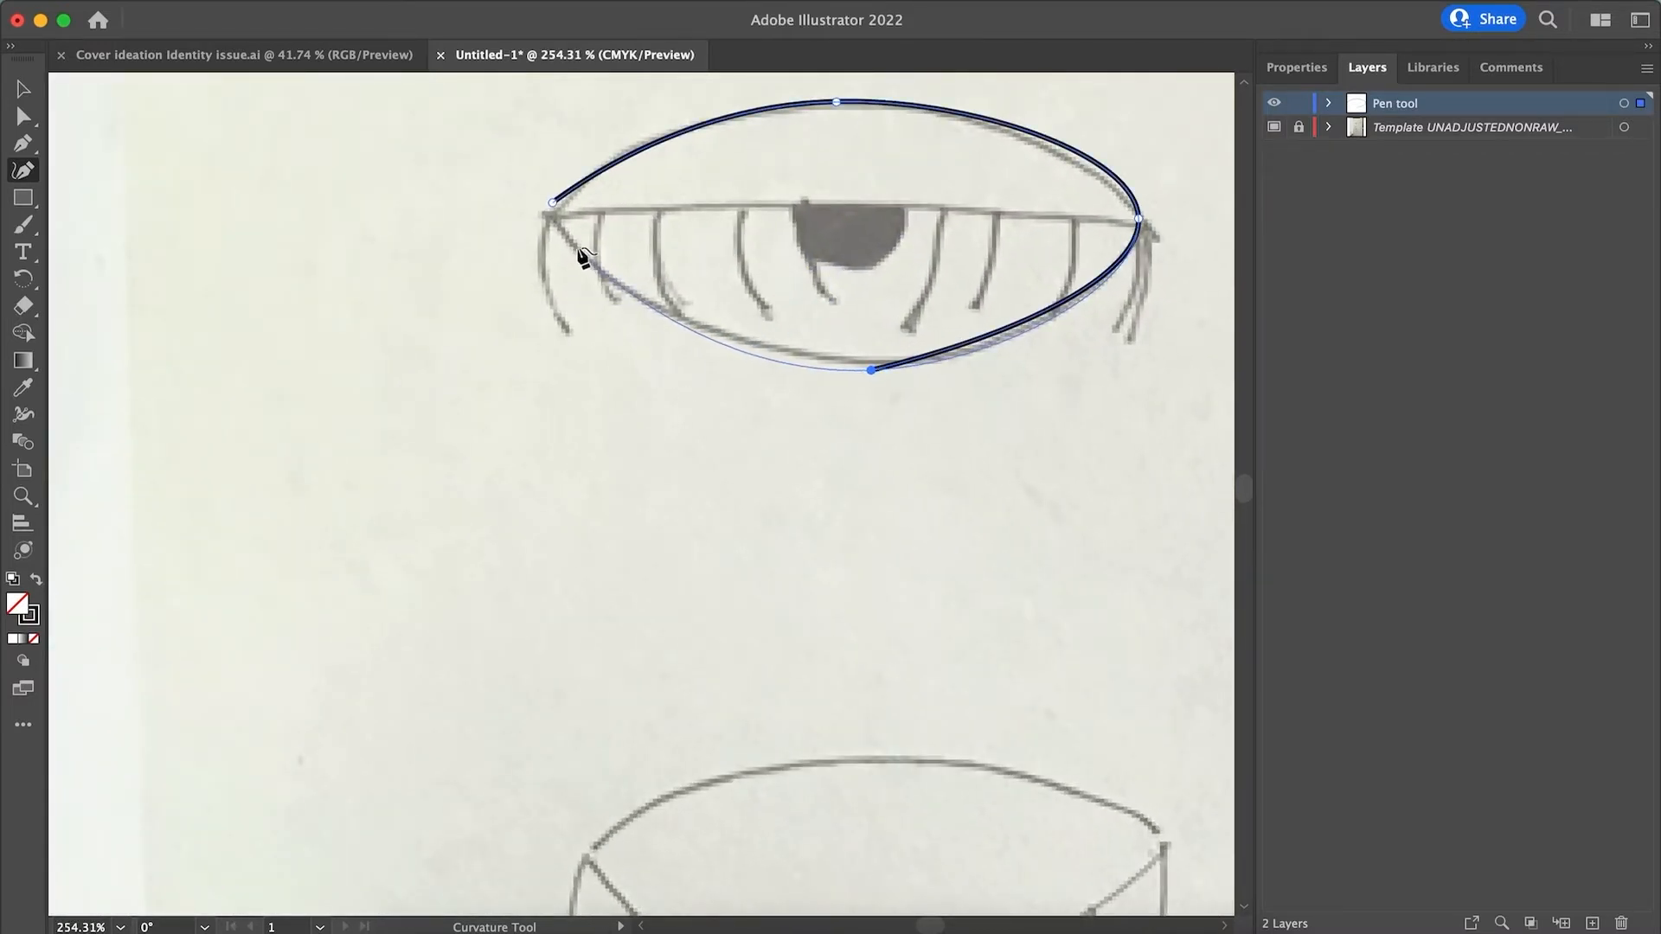
click(554, 205)
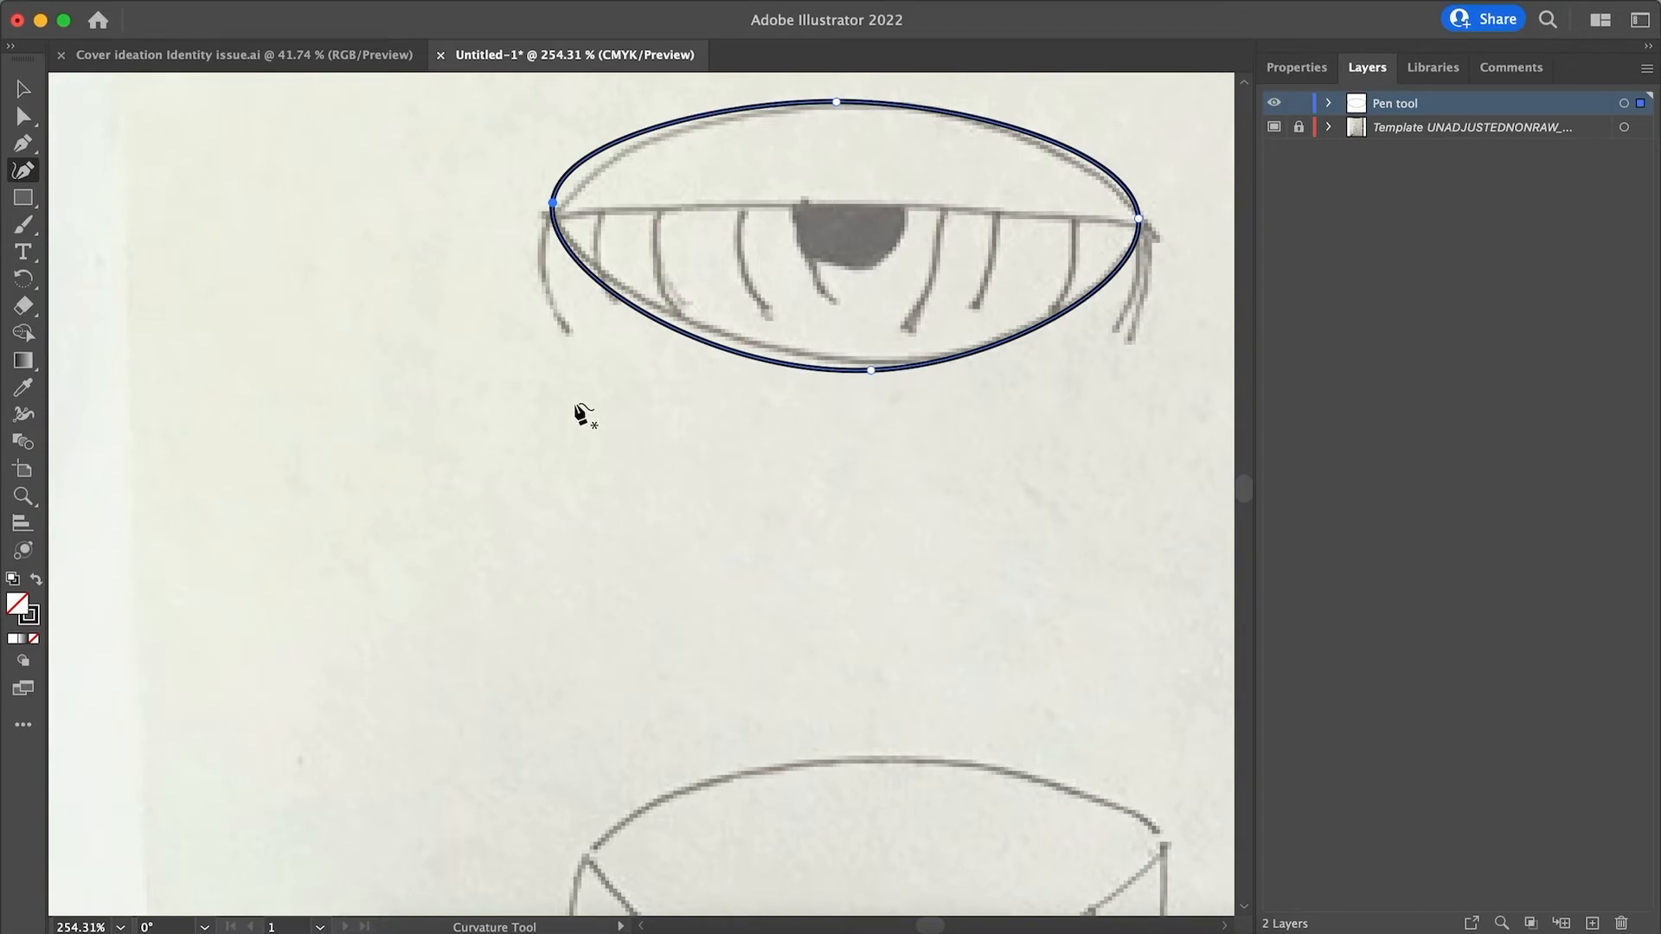
key(super+z)
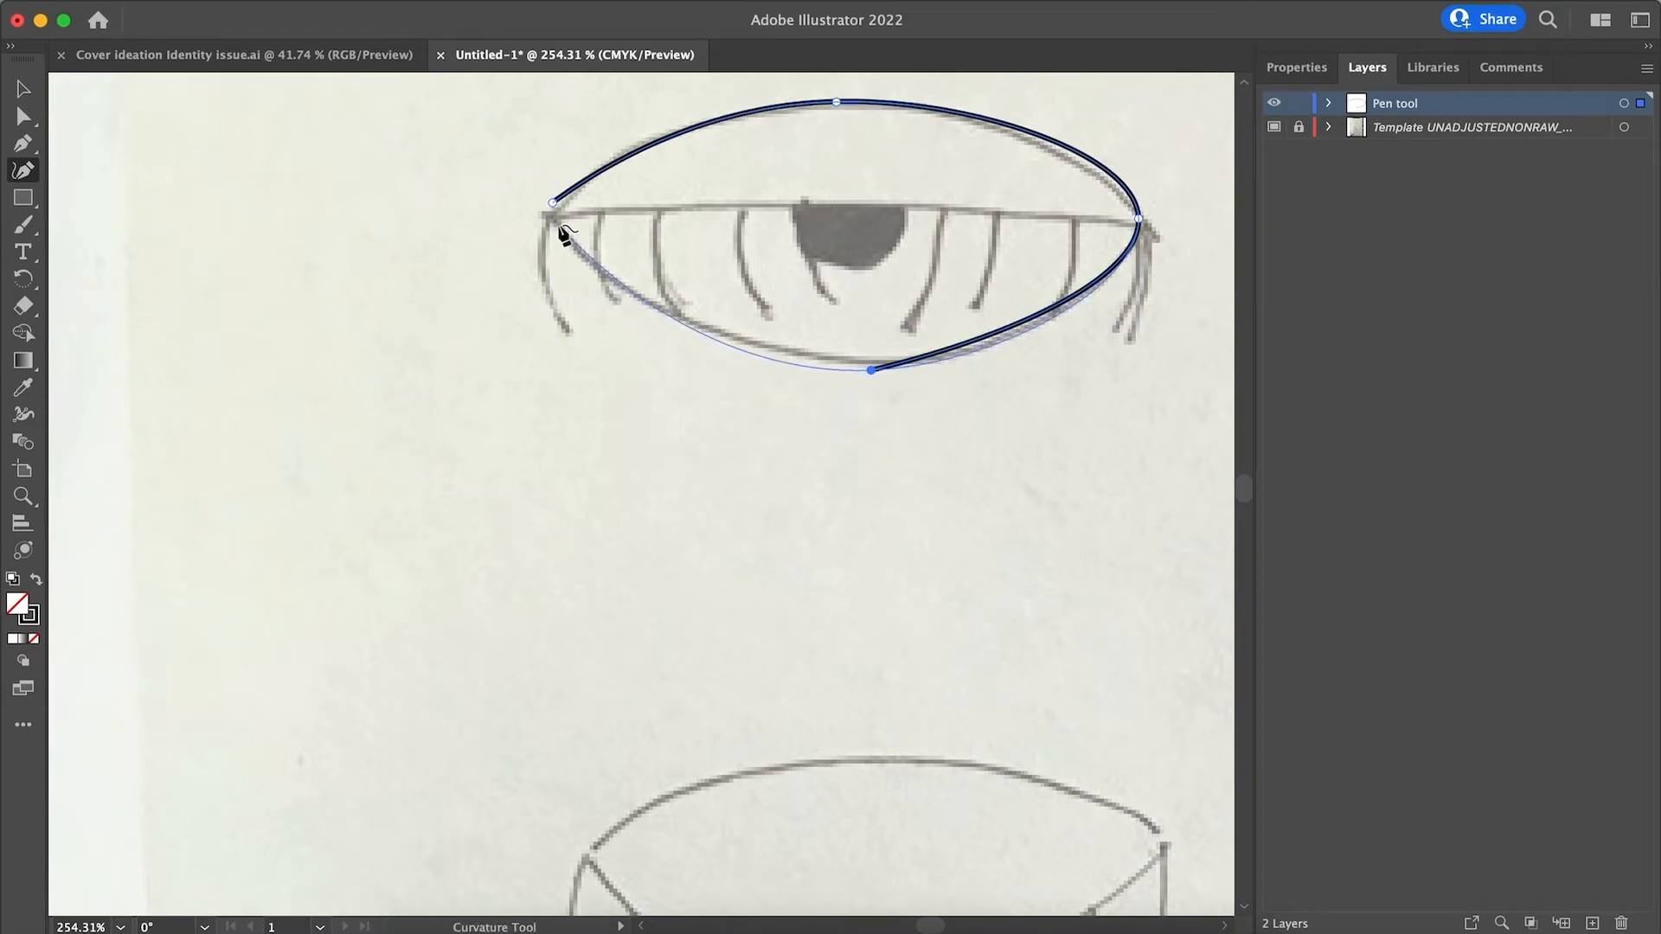
click(557, 225)
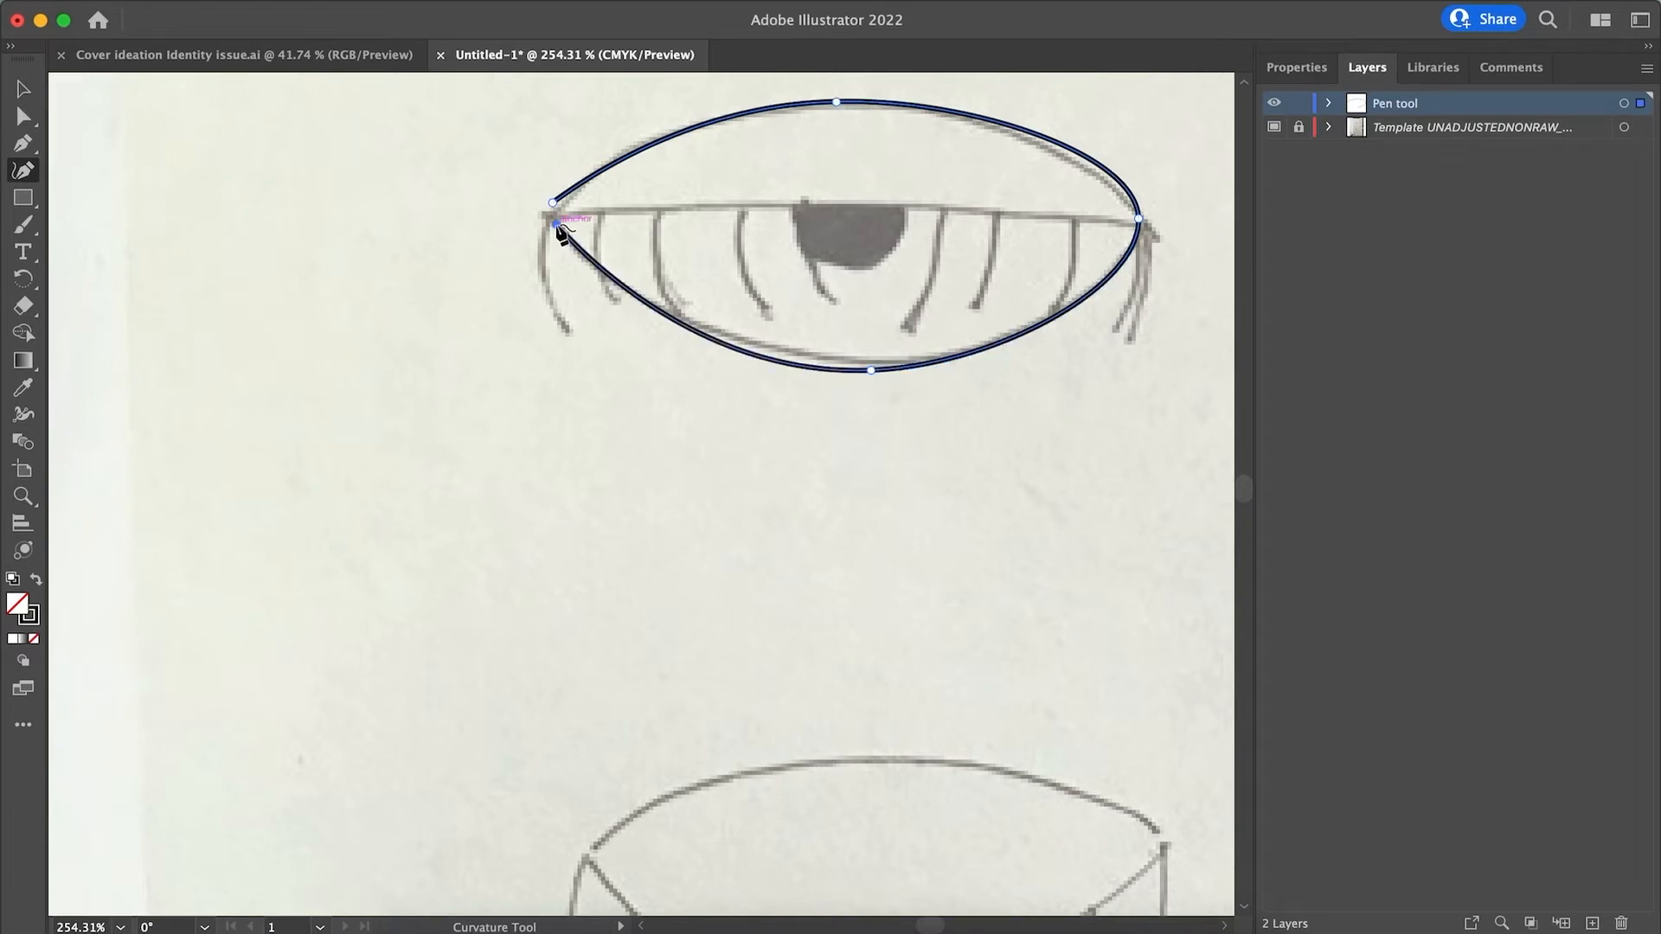
Move the outline's upper-left endpoint down toward the lower endpoint with Direct Selection so the left corner forms a sharp point
scroll(544, 326, up, 5)
scroll(545, 326, left, 2)
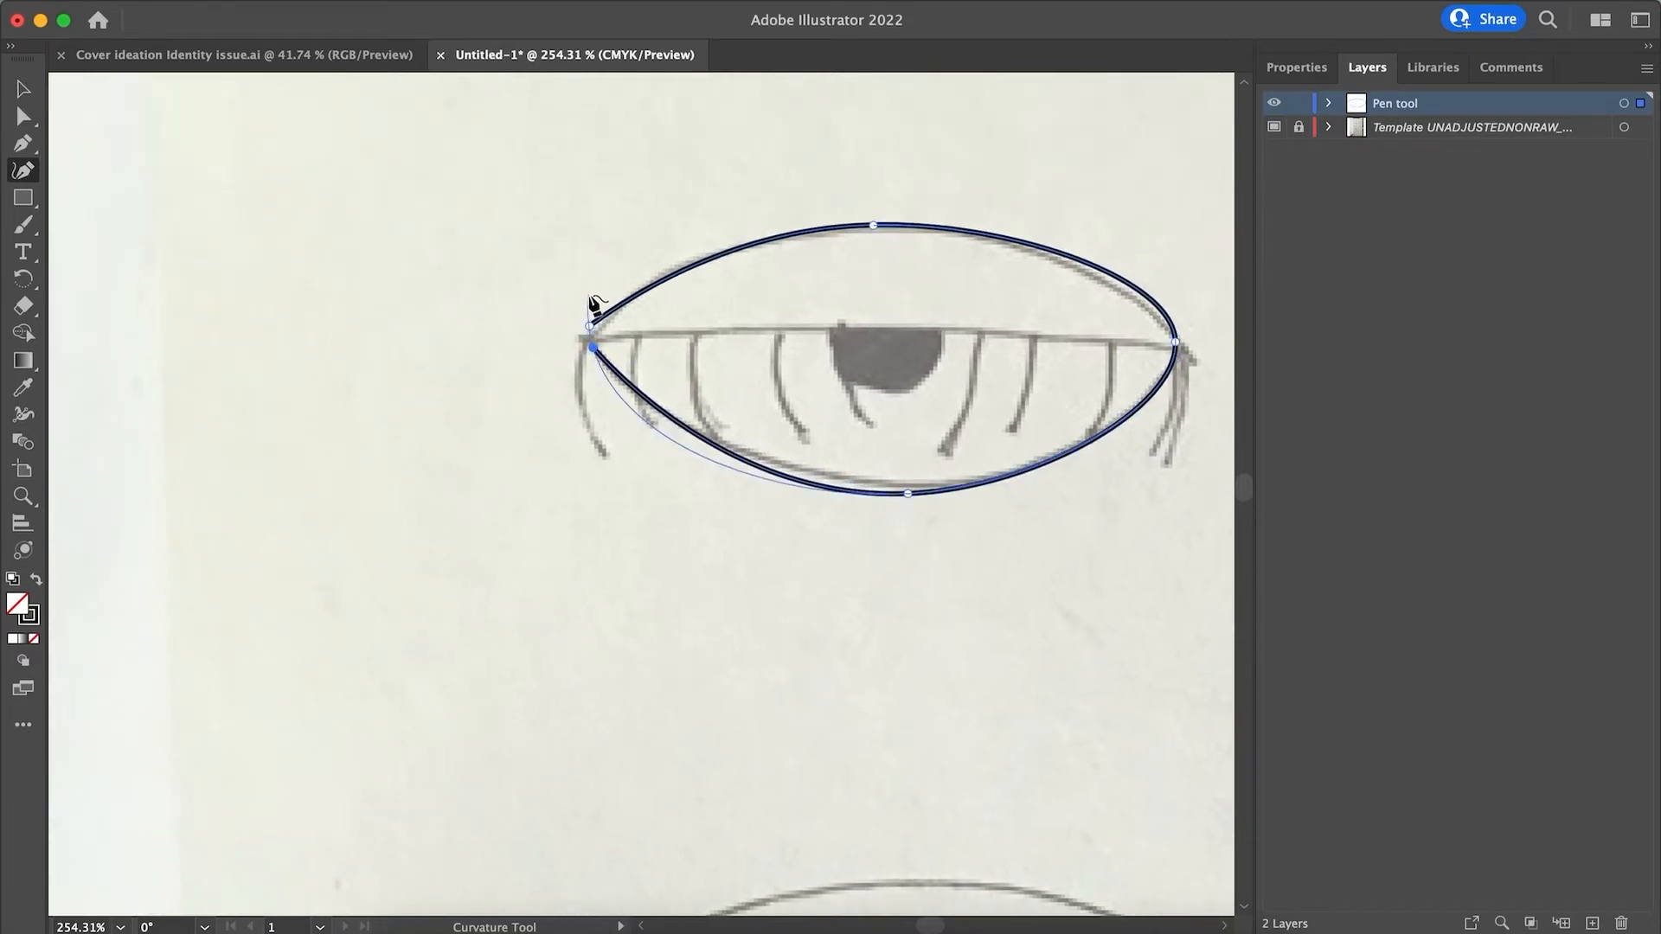
key(a)
scroll(589, 327, up, 5)
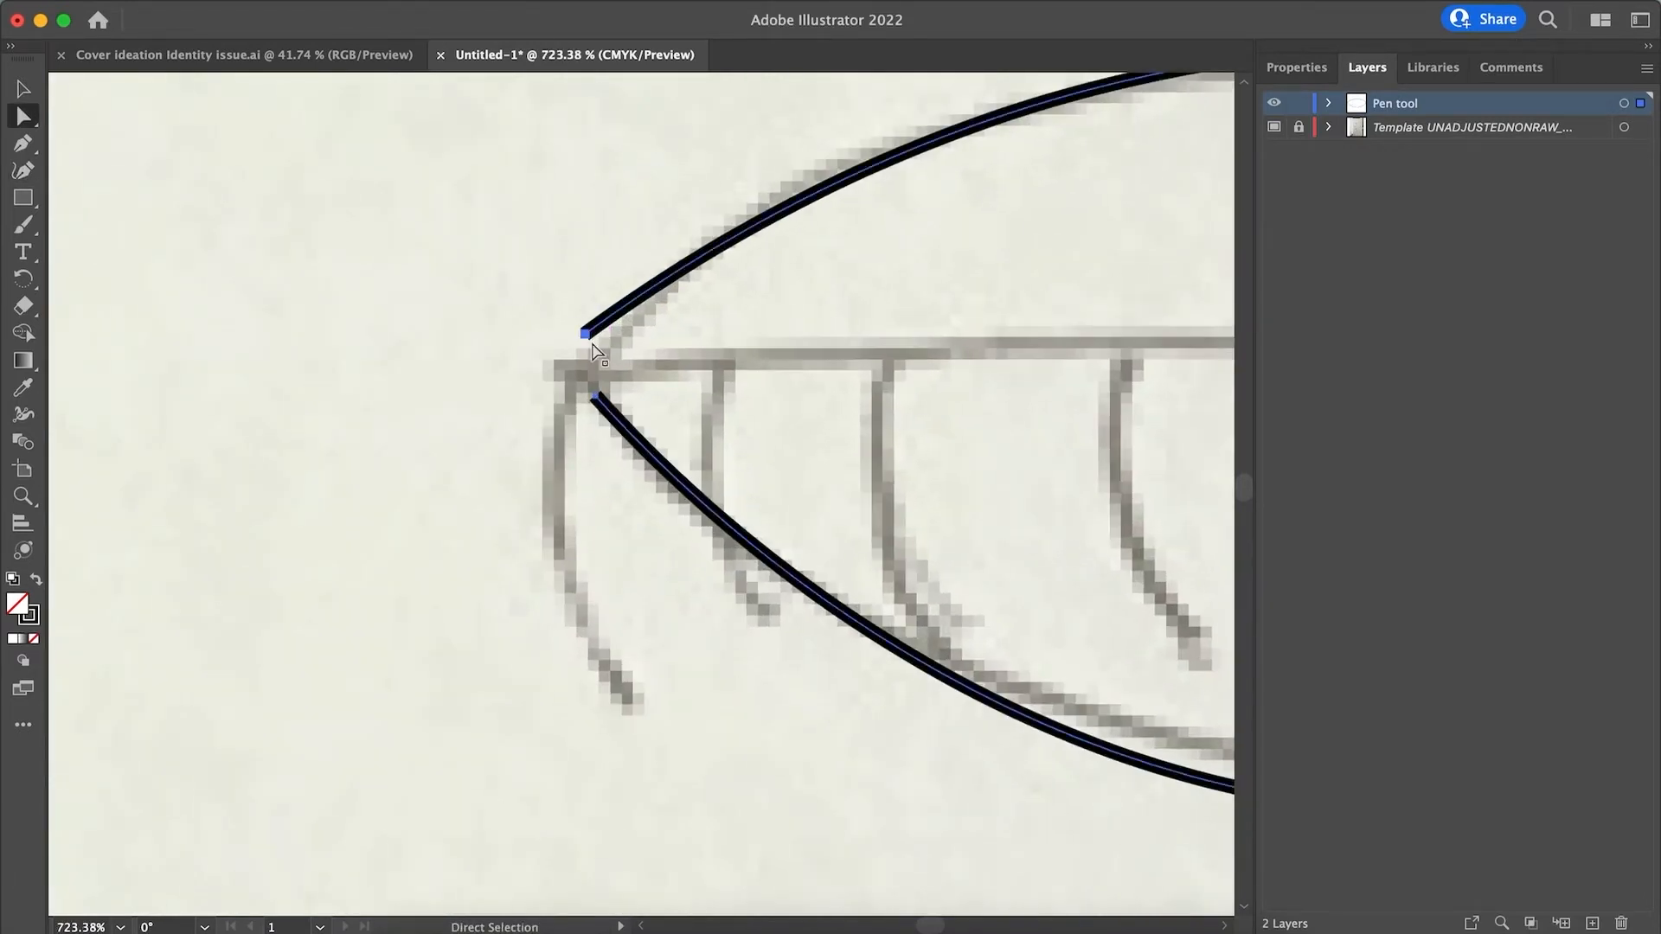
drag(589, 333, 594, 365)
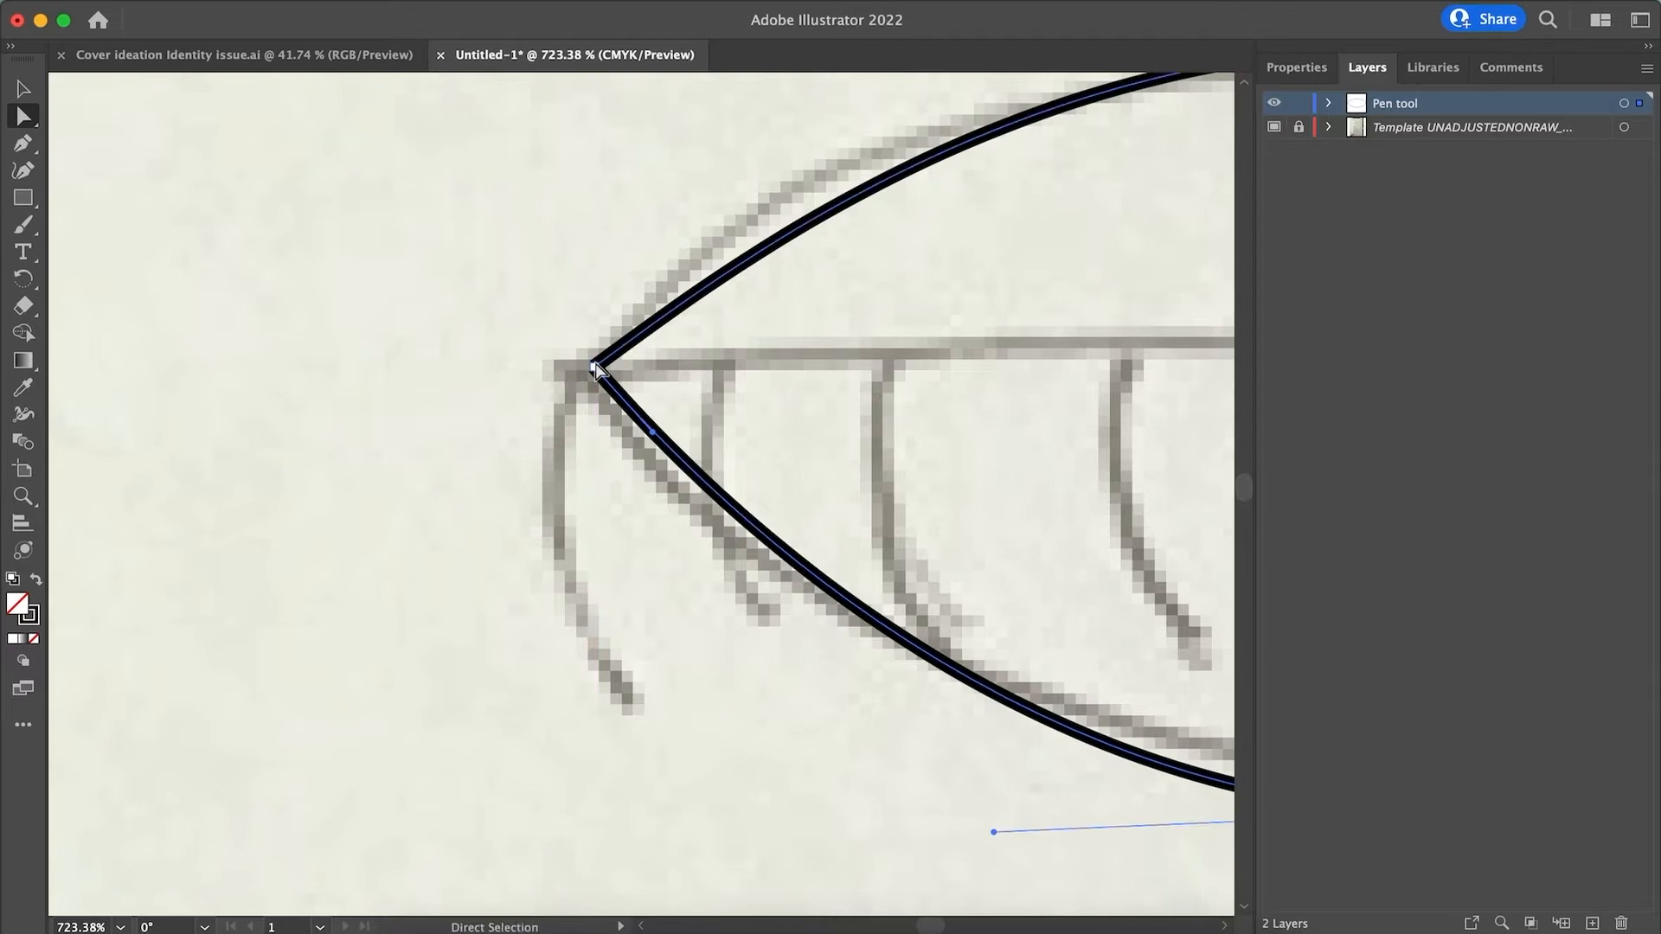
click(583, 420)
click(594, 367)
scroll(594, 367, up, 5)
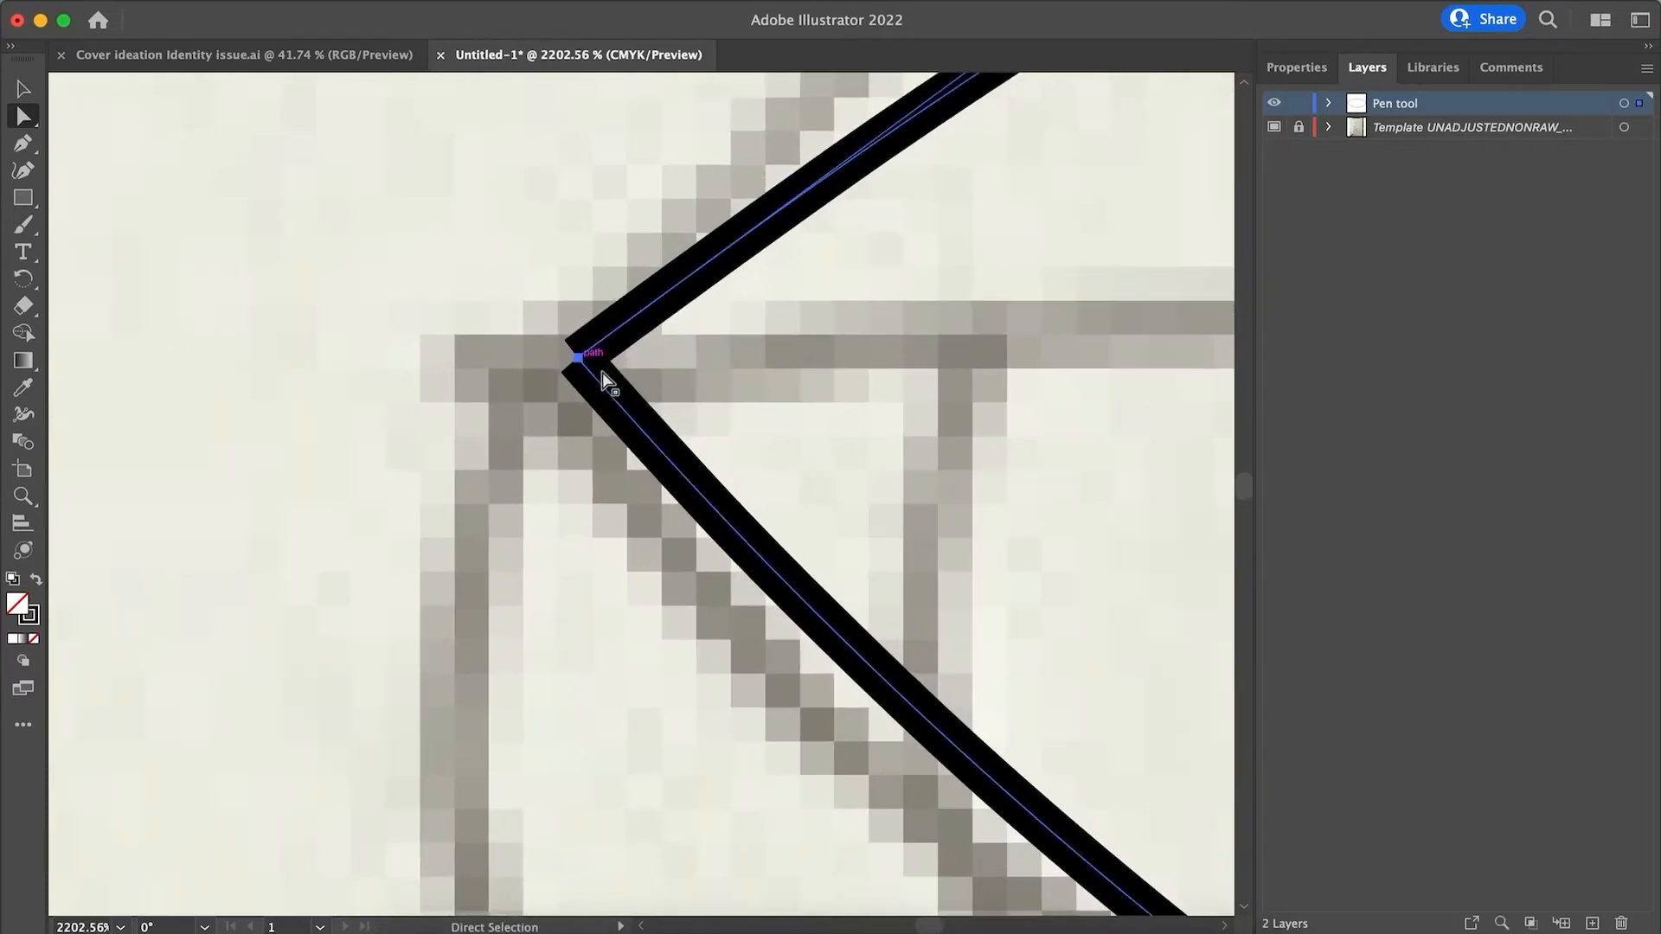
drag(579, 366, 984, 421)
click(558, 517)
click(593, 371)
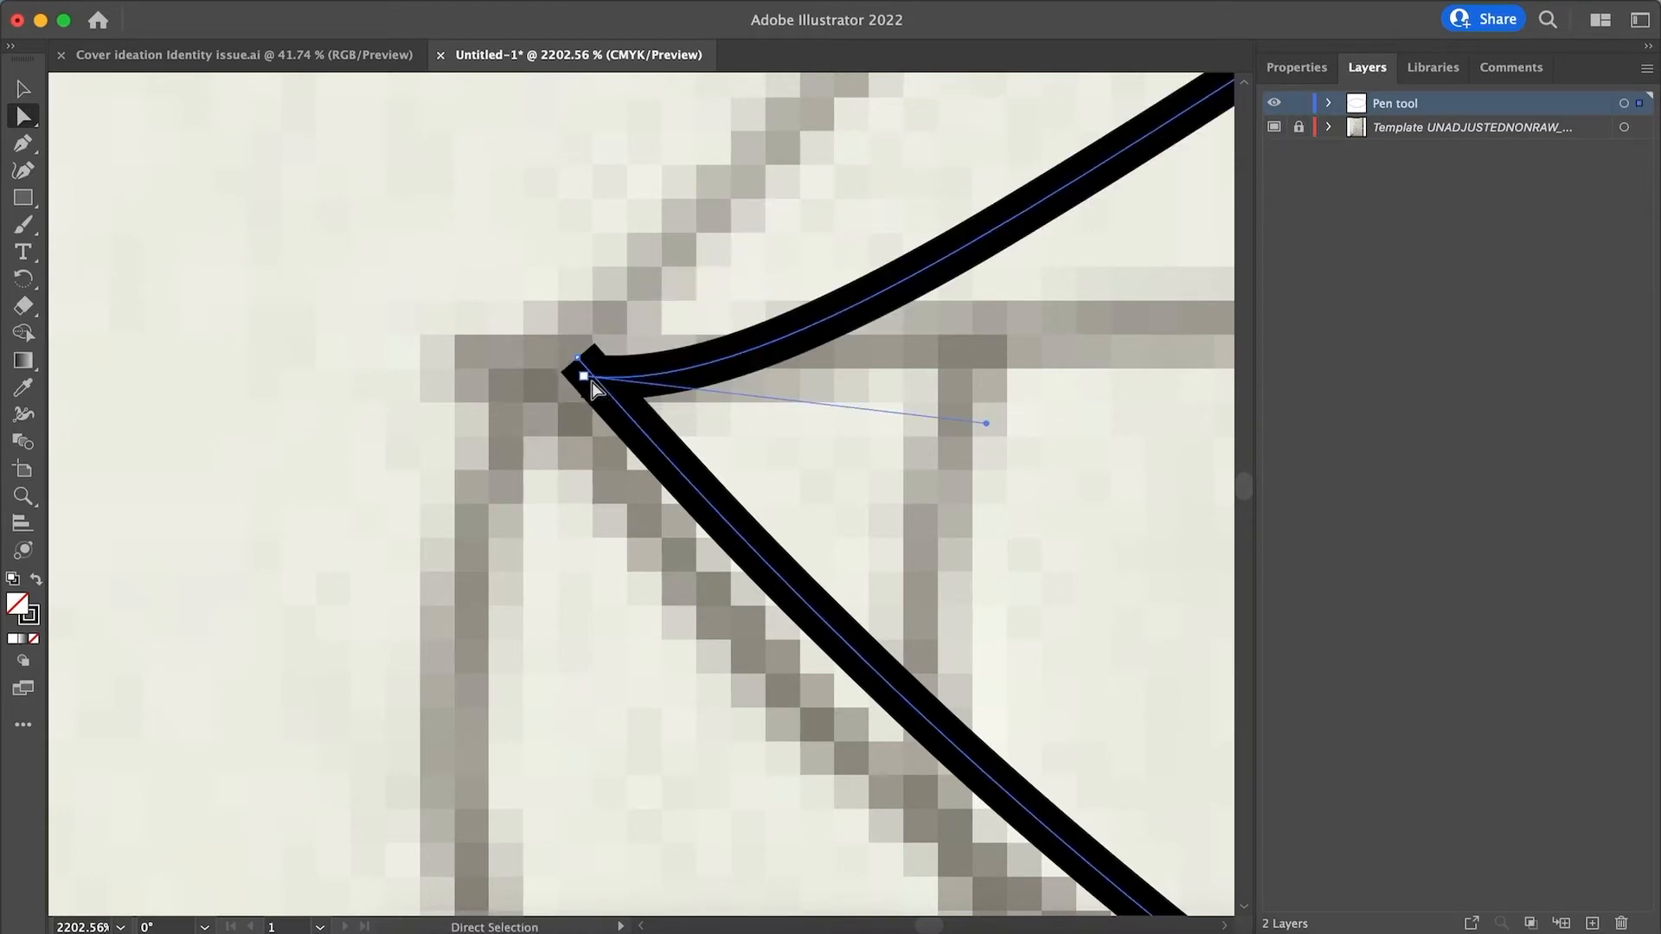
key(super+z)
Align the two open ends of the outline precisely at the eye's left corner
drag(577, 358, 584, 378)
scroll(622, 562, down, 8)
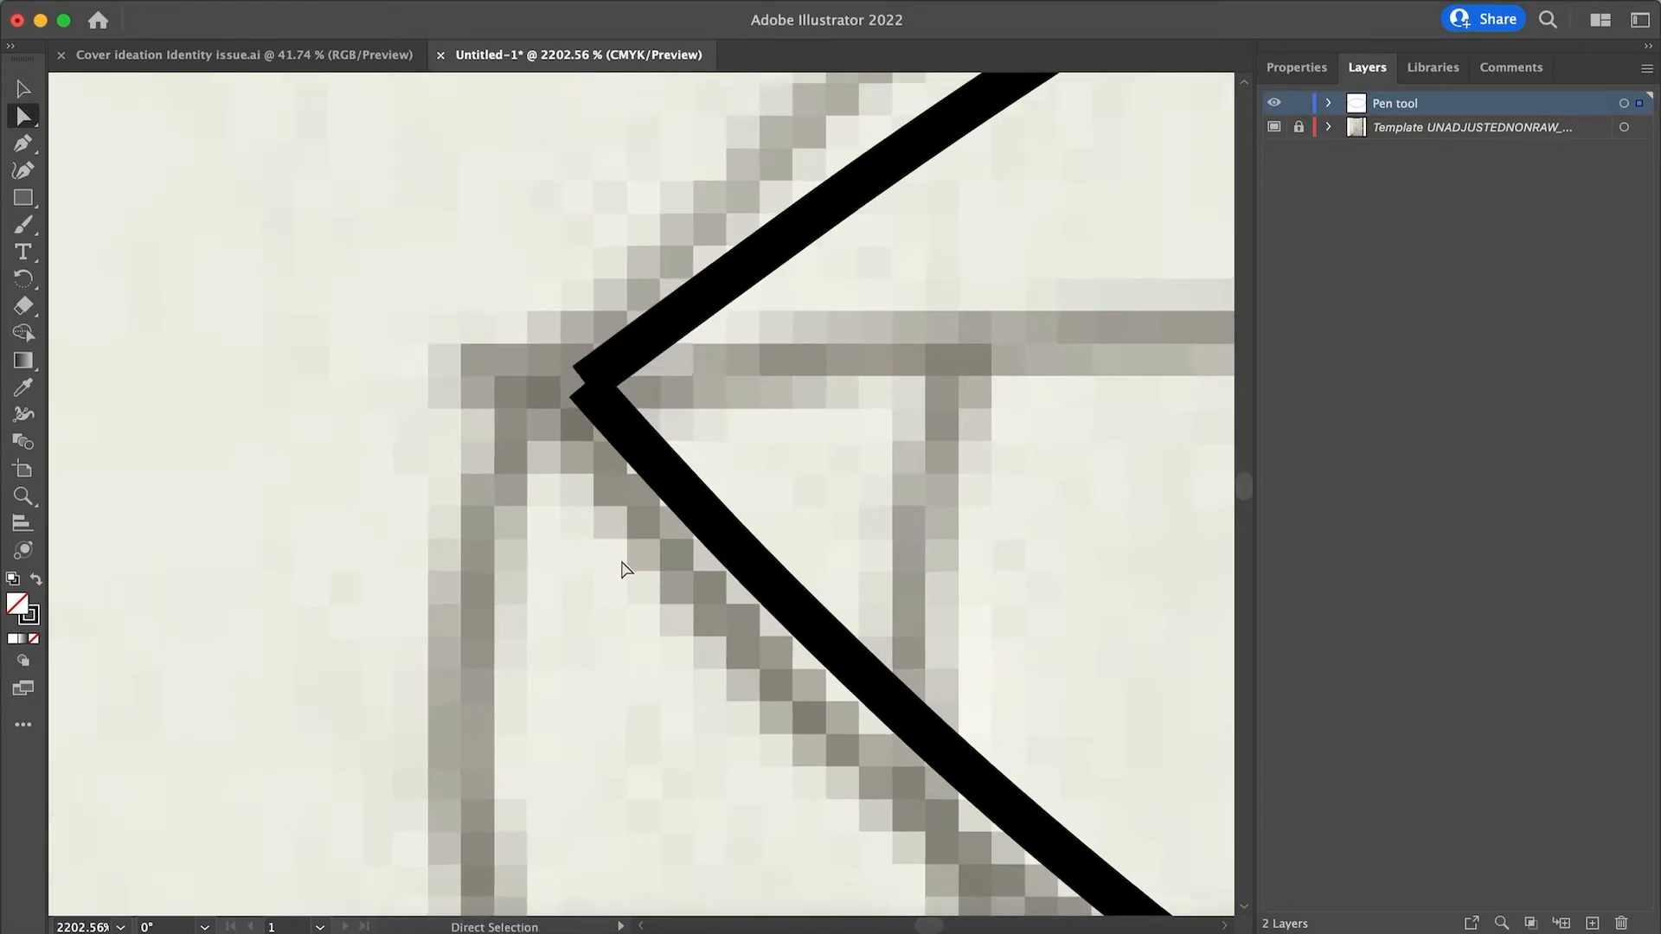
scroll(622, 567, down, 3)
scroll(546, 634, right, 5)
scroll(549, 631, down, 3)
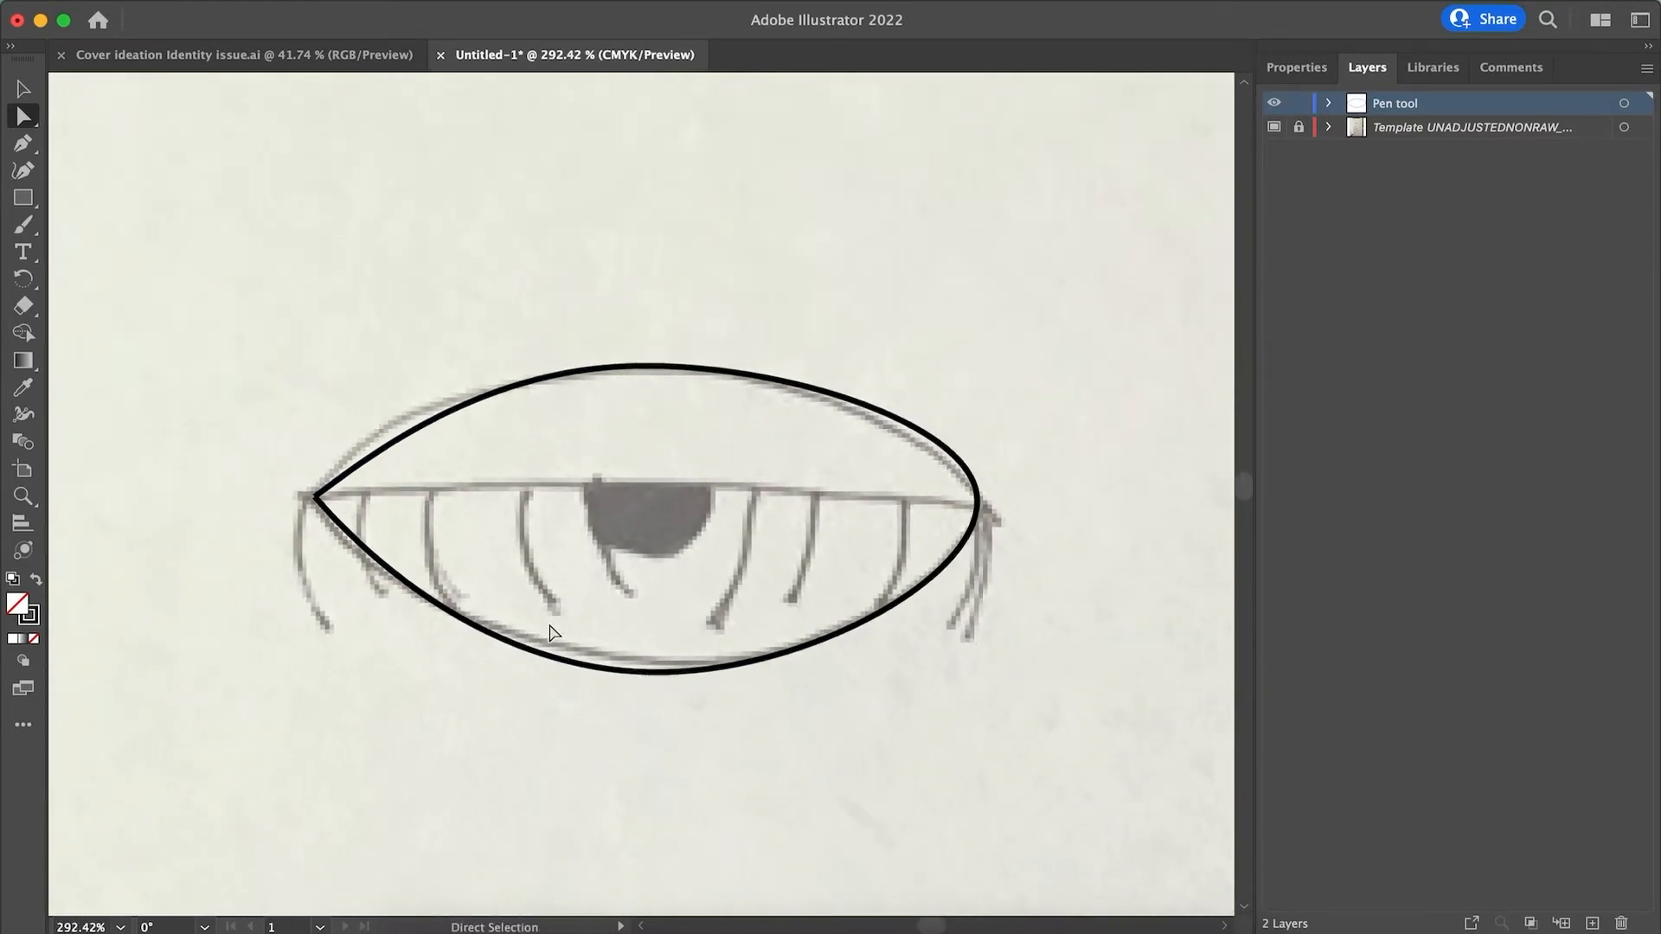
Shorten the upper and lower direction handles of the right corner anchor to make that corner of the eye more pointed
click(952, 529)
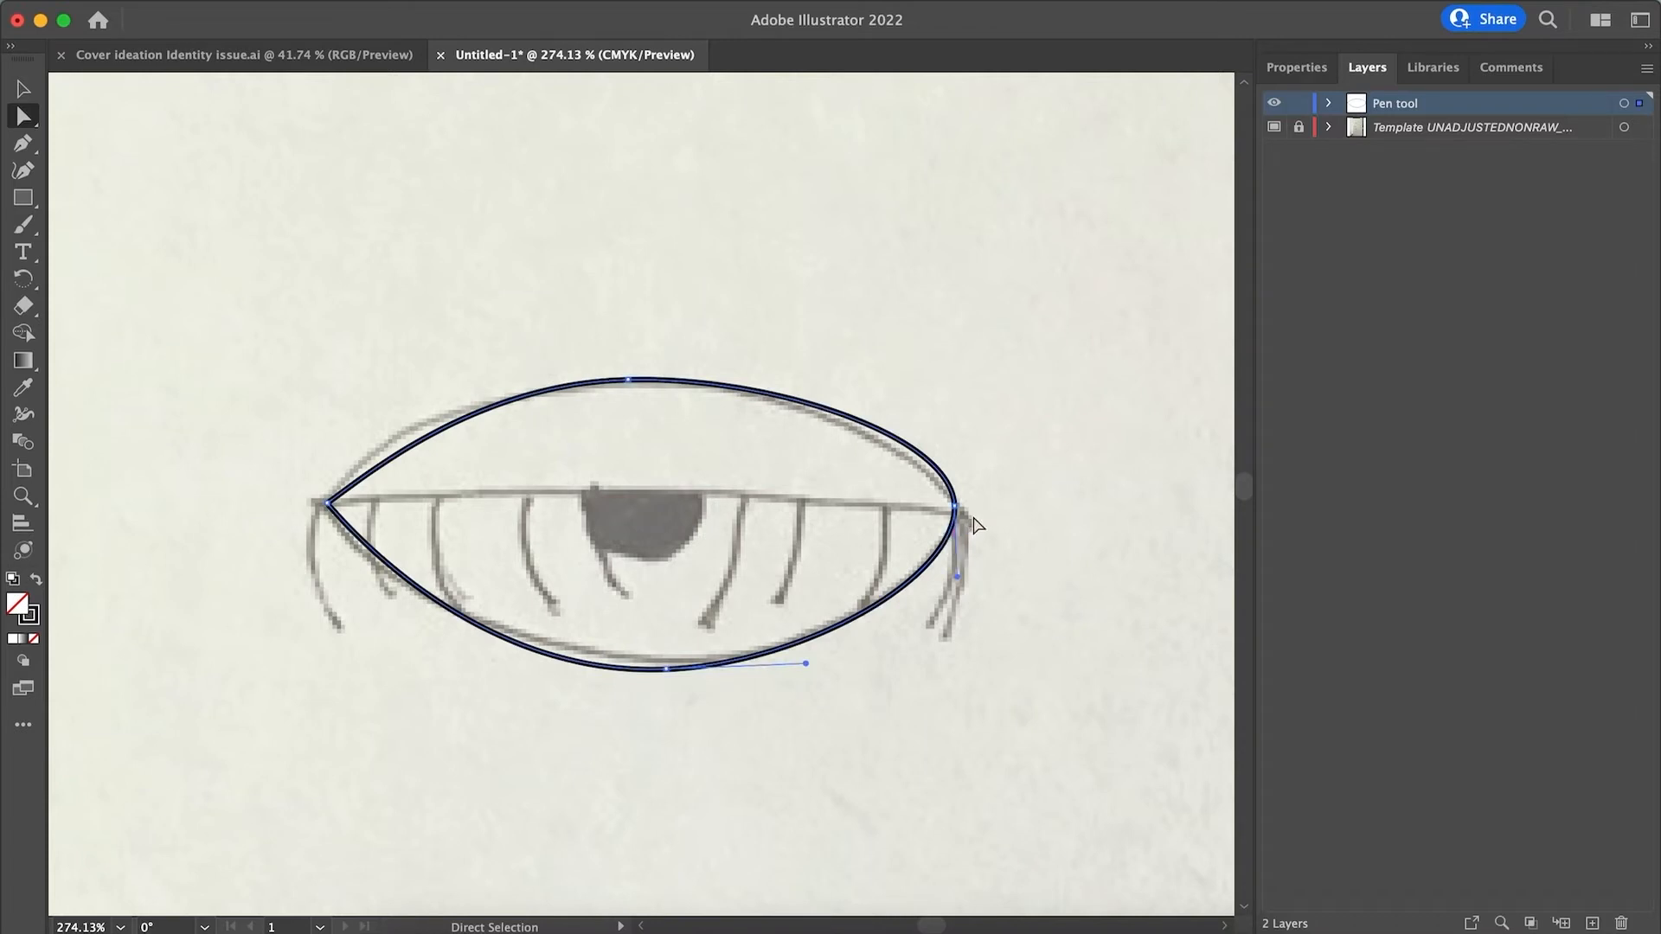
scroll(958, 511, up, 4)
click(953, 513)
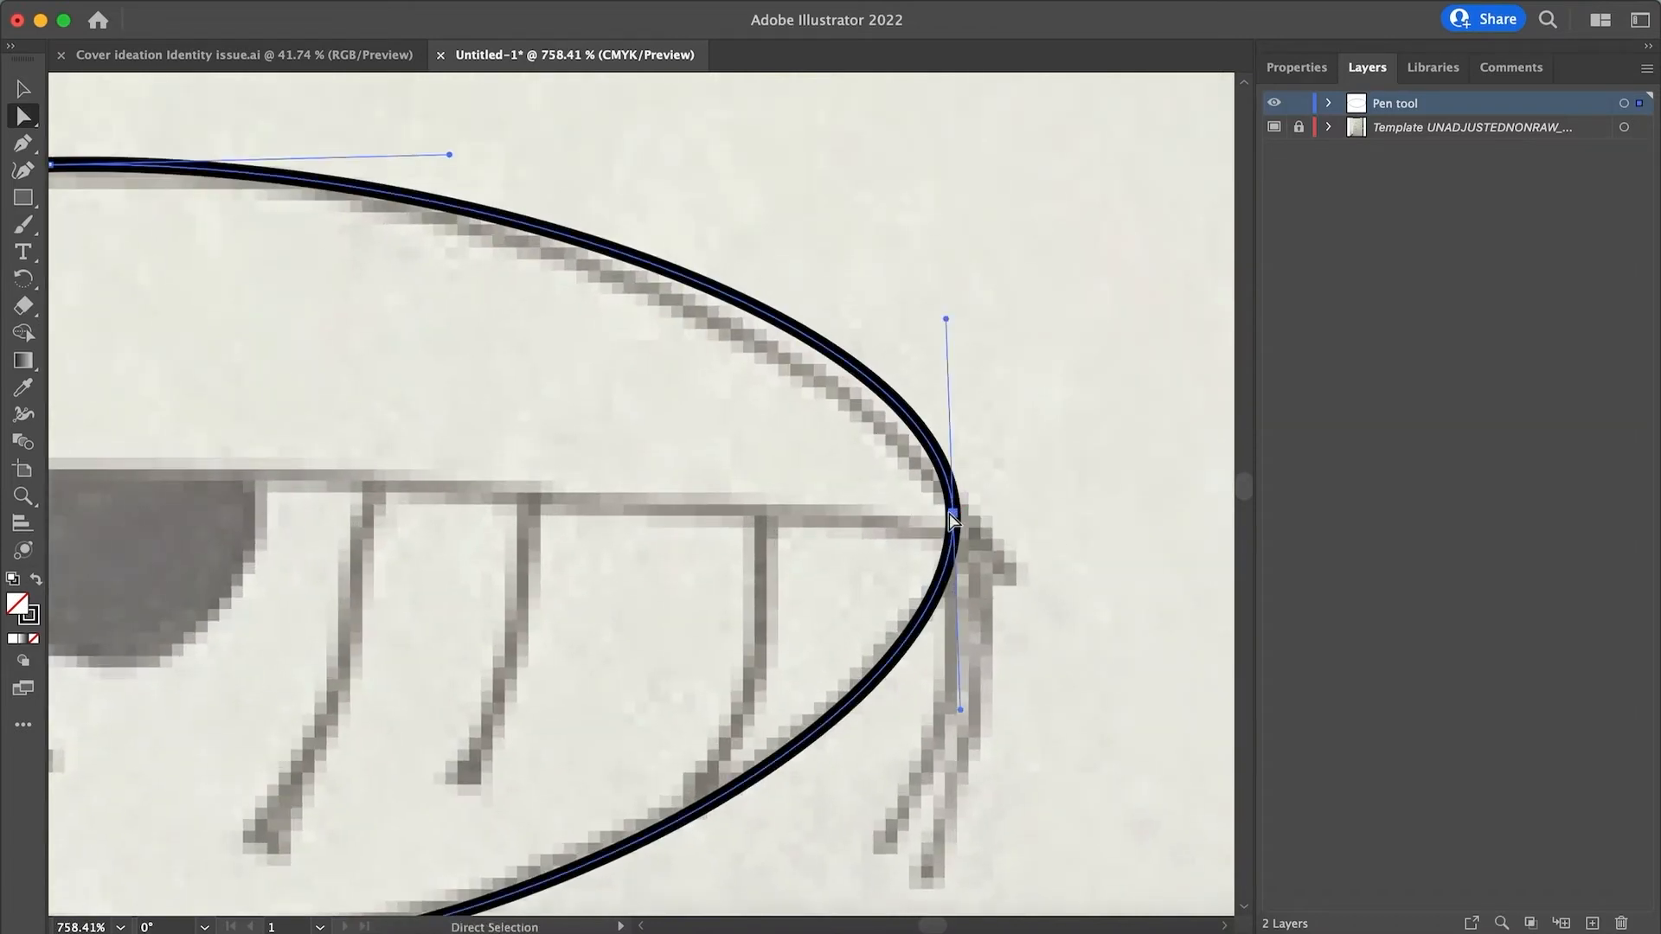
drag(946, 318, 953, 415)
drag(952, 709, 952, 631)
scroll(952, 631, left, 10)
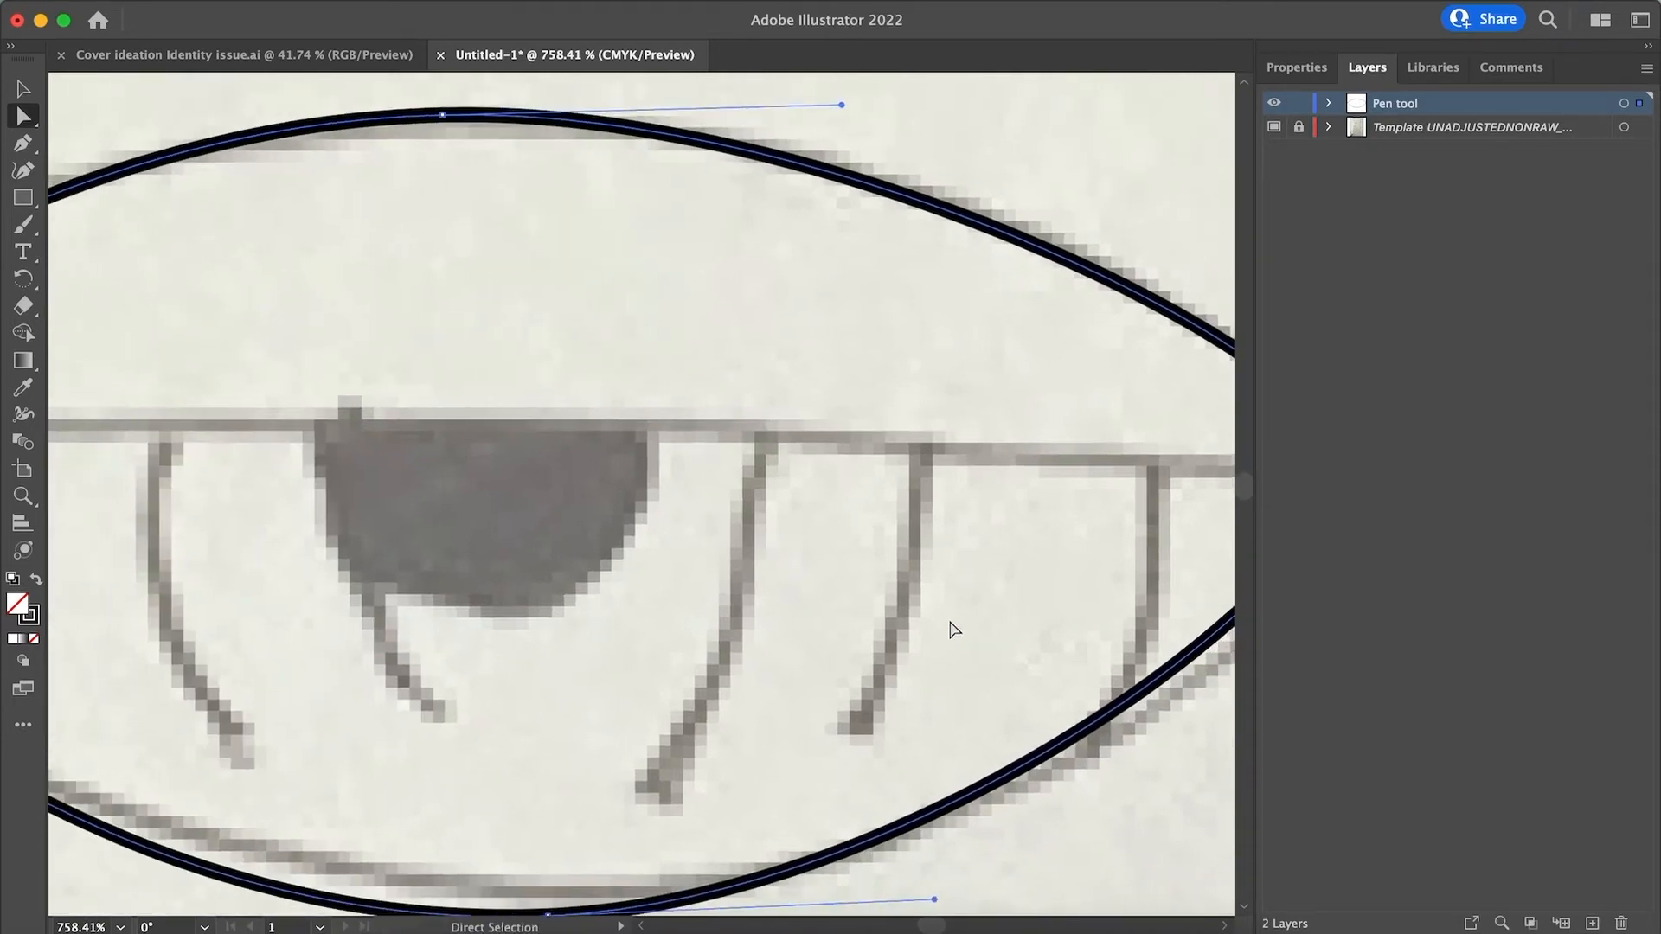
scroll(953, 630, down, 10)
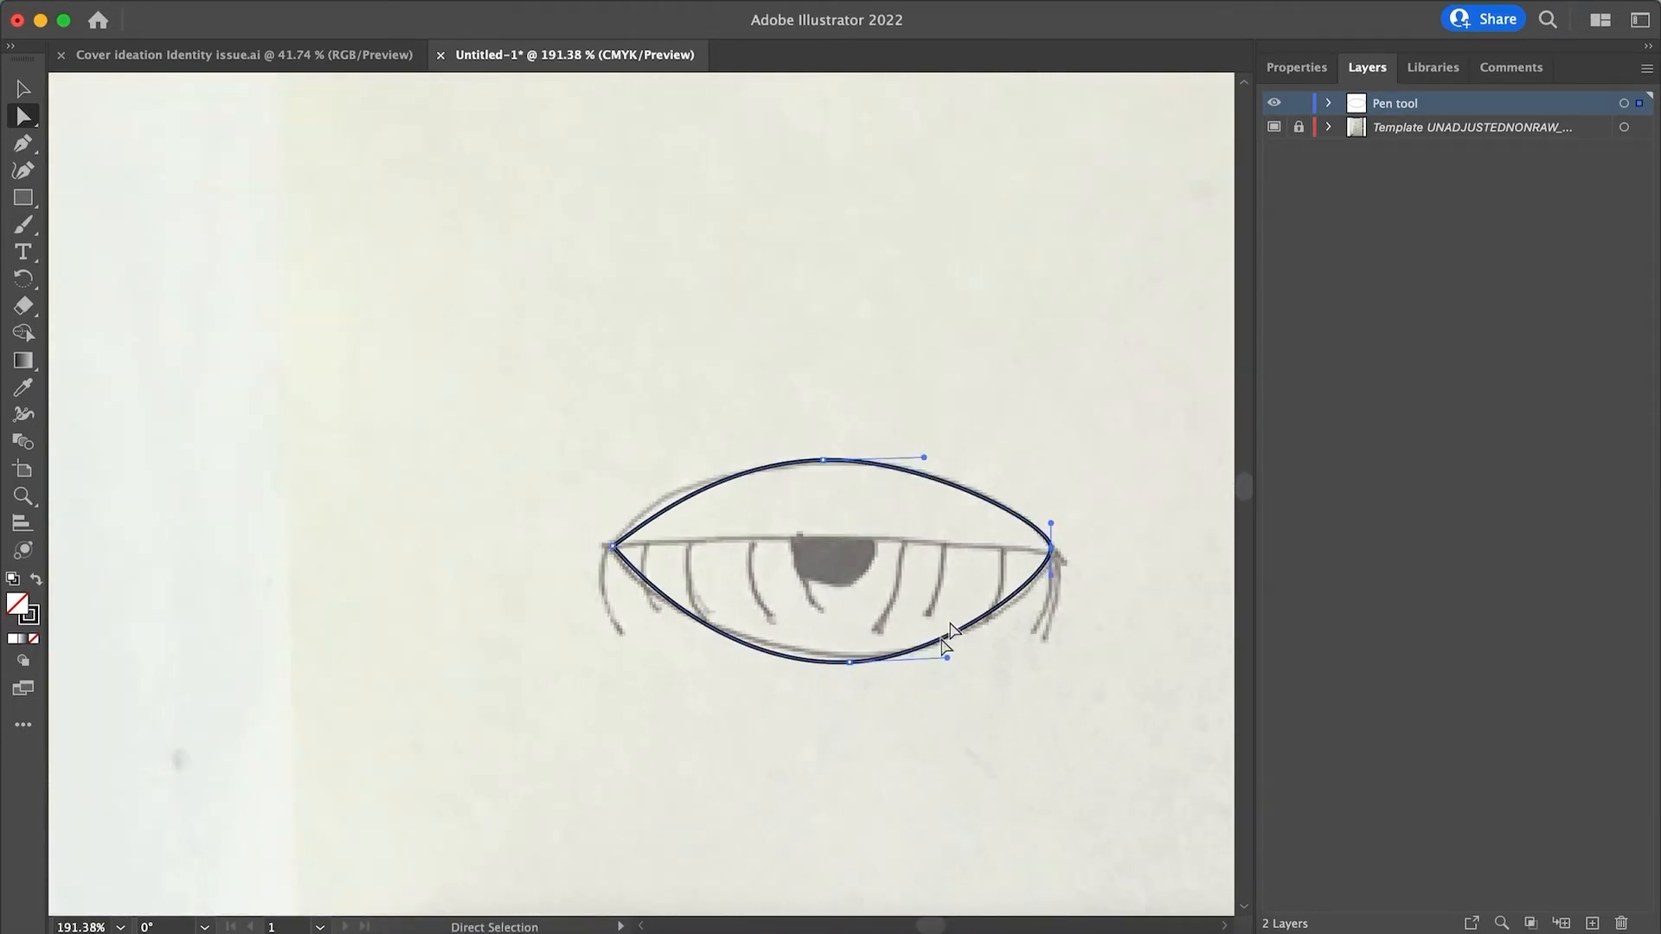
click(801, 839)
Start tracing the eyelid line across the eye with the Curvature tool, from just outside the left corner to a point beyond the pupil
scroll(797, 837, right, 5)
scroll(797, 837, up, 3)
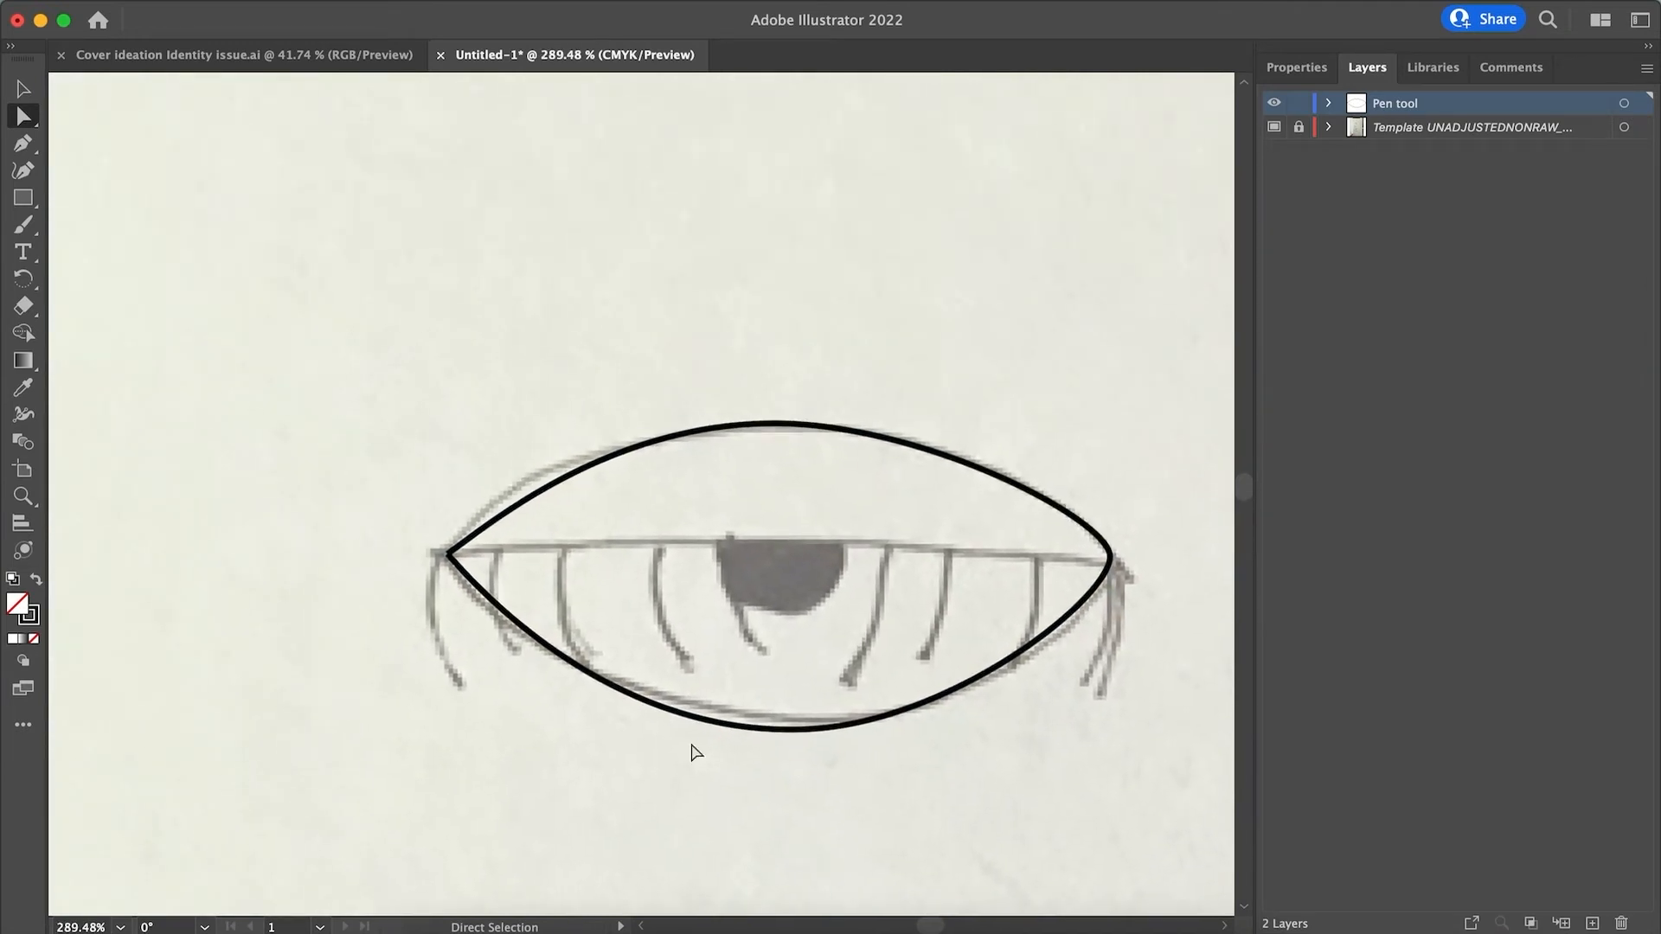
click(23, 171)
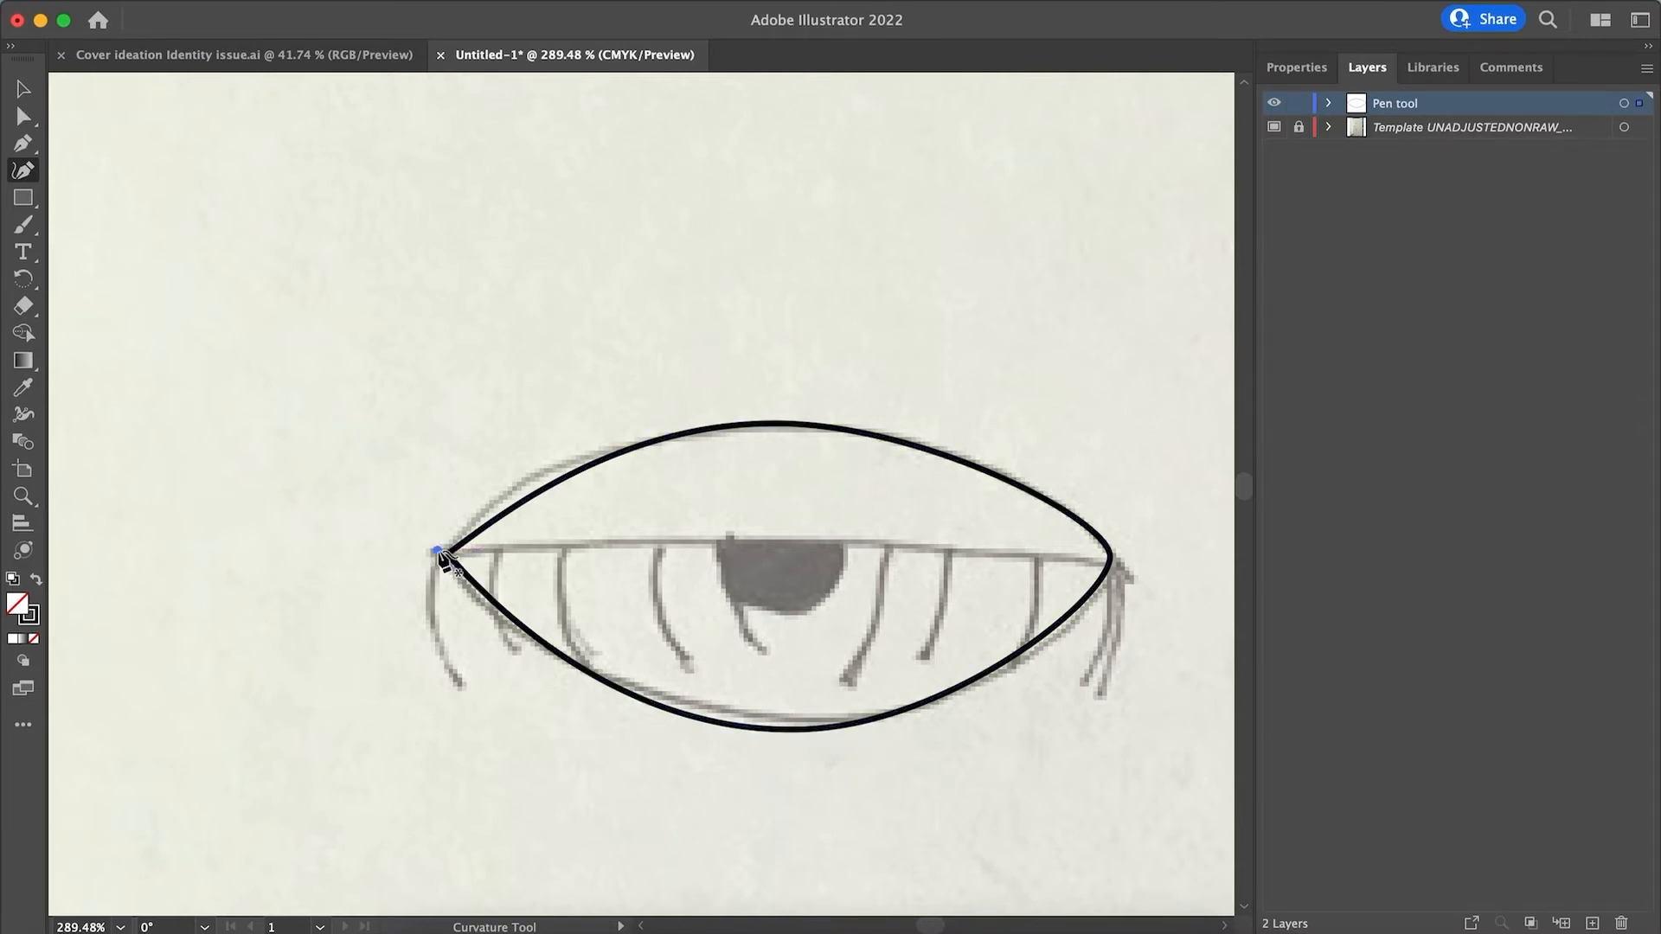
click(449, 554)
click(604, 544)
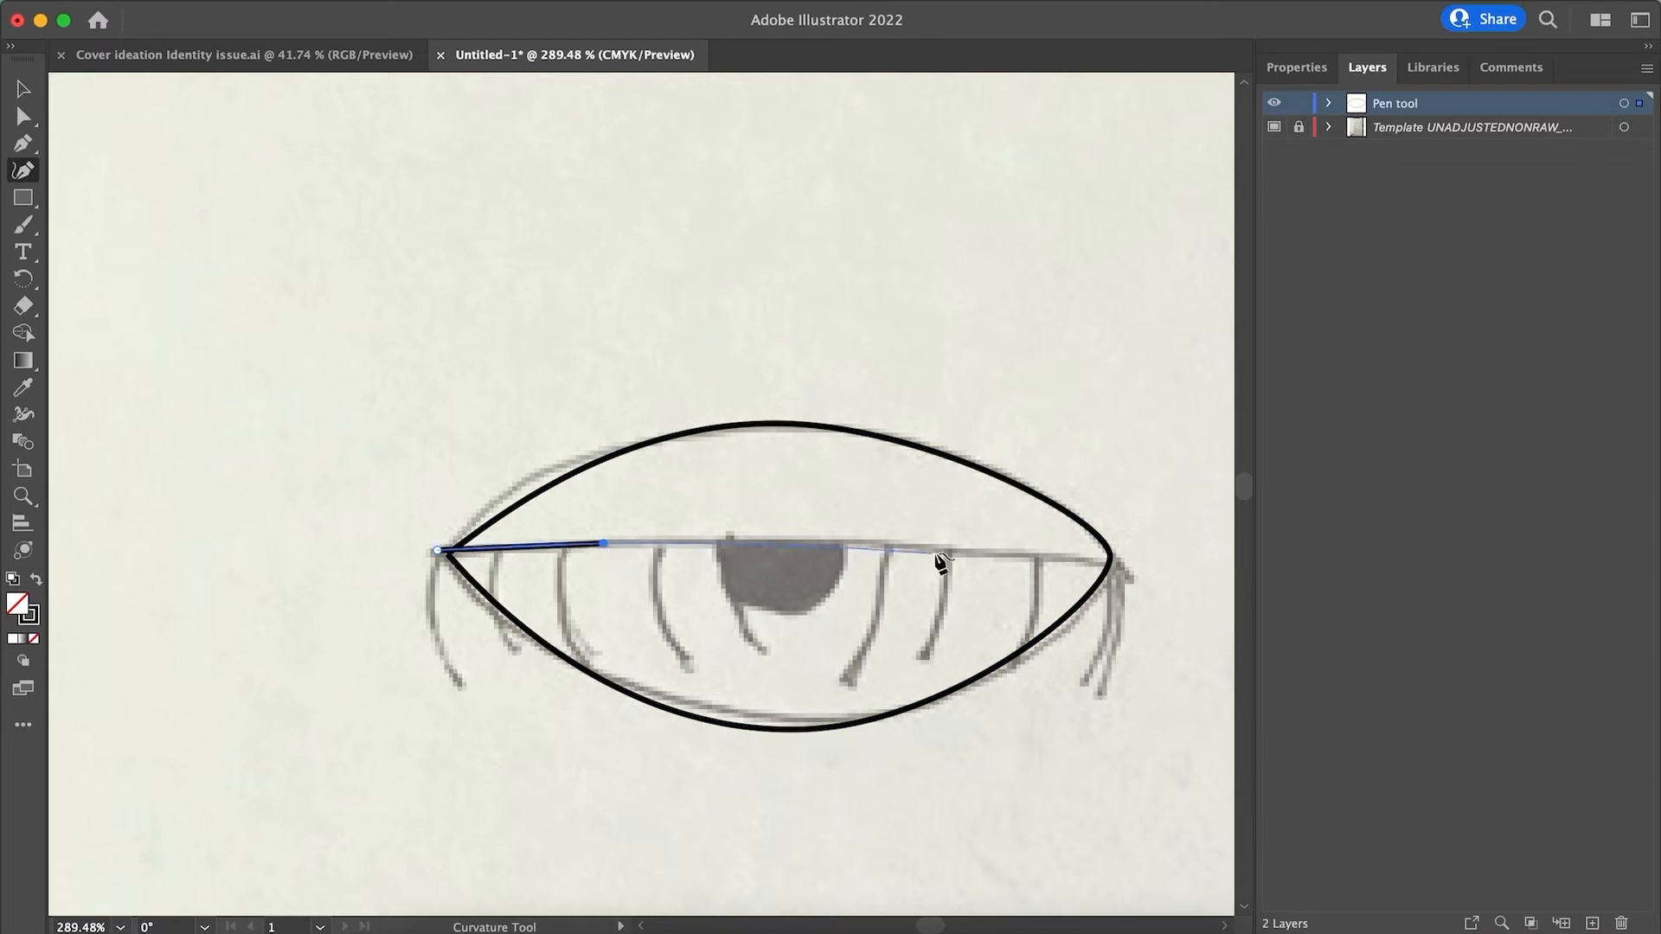
click(941, 547)
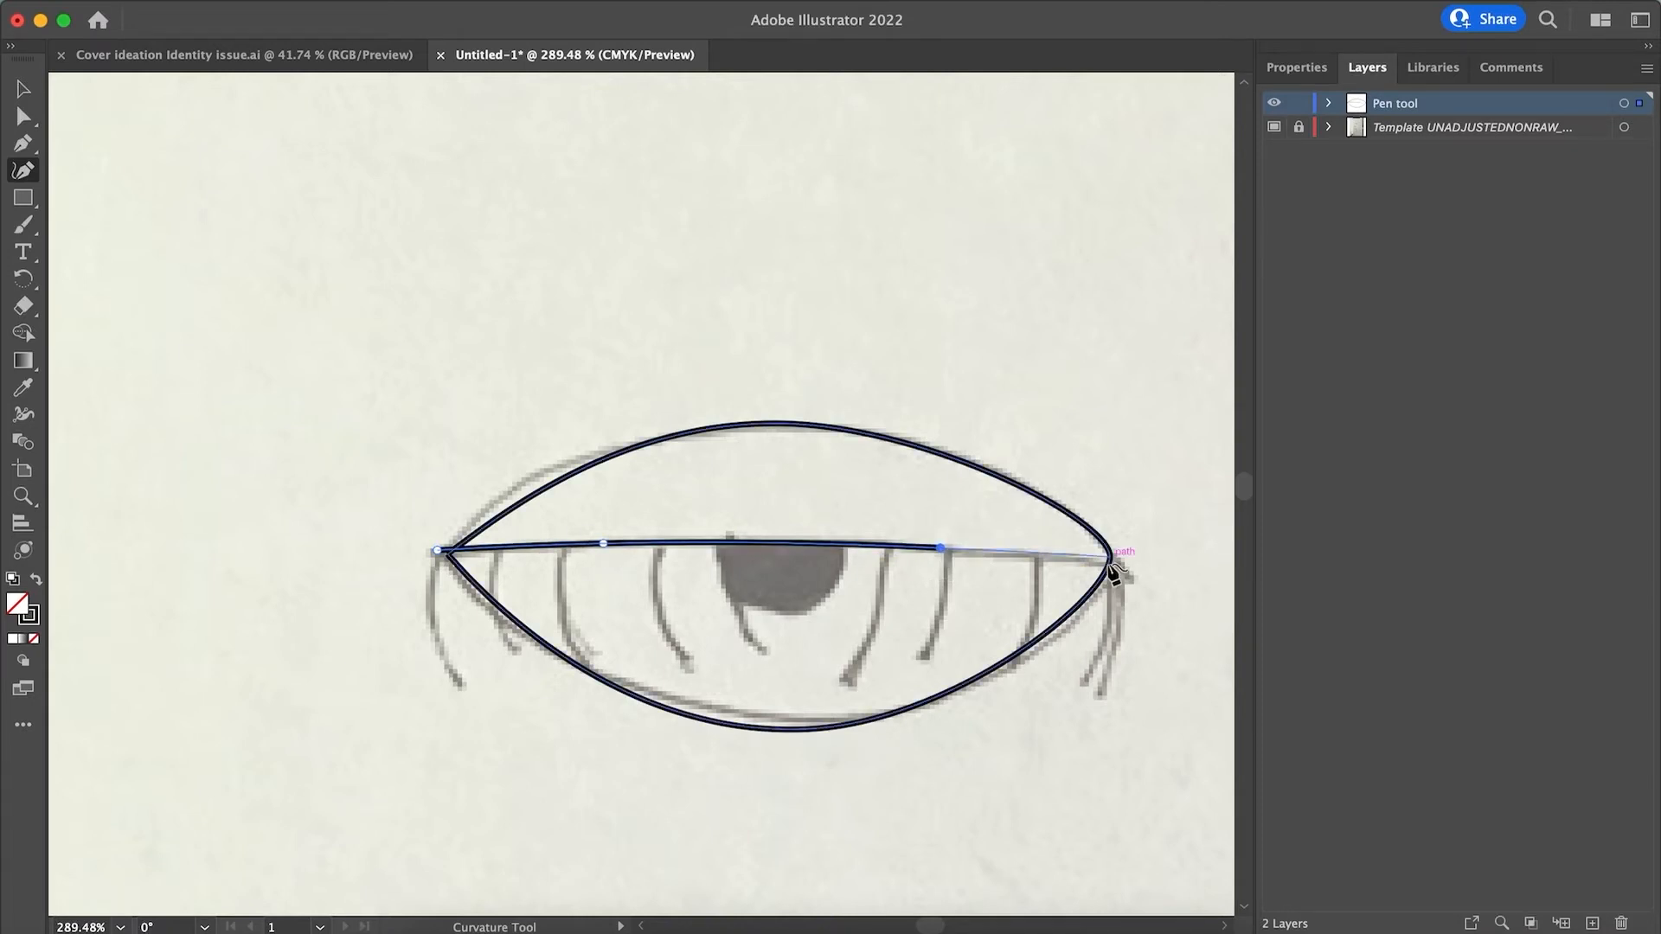
click(1109, 559)
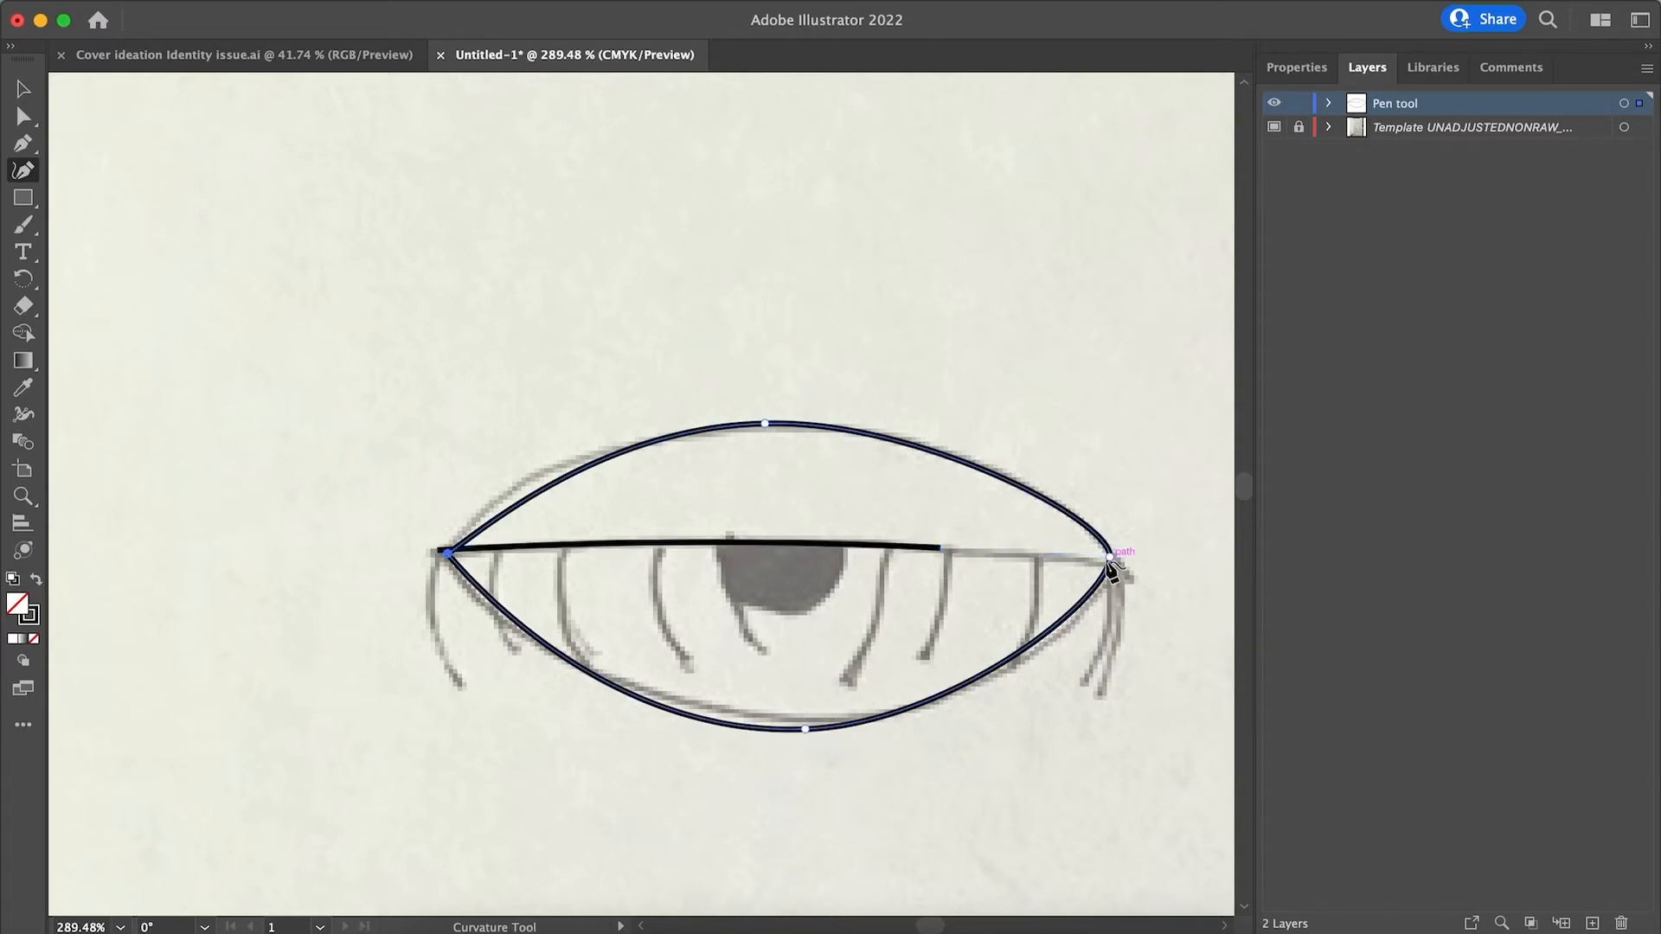
key(super+z)
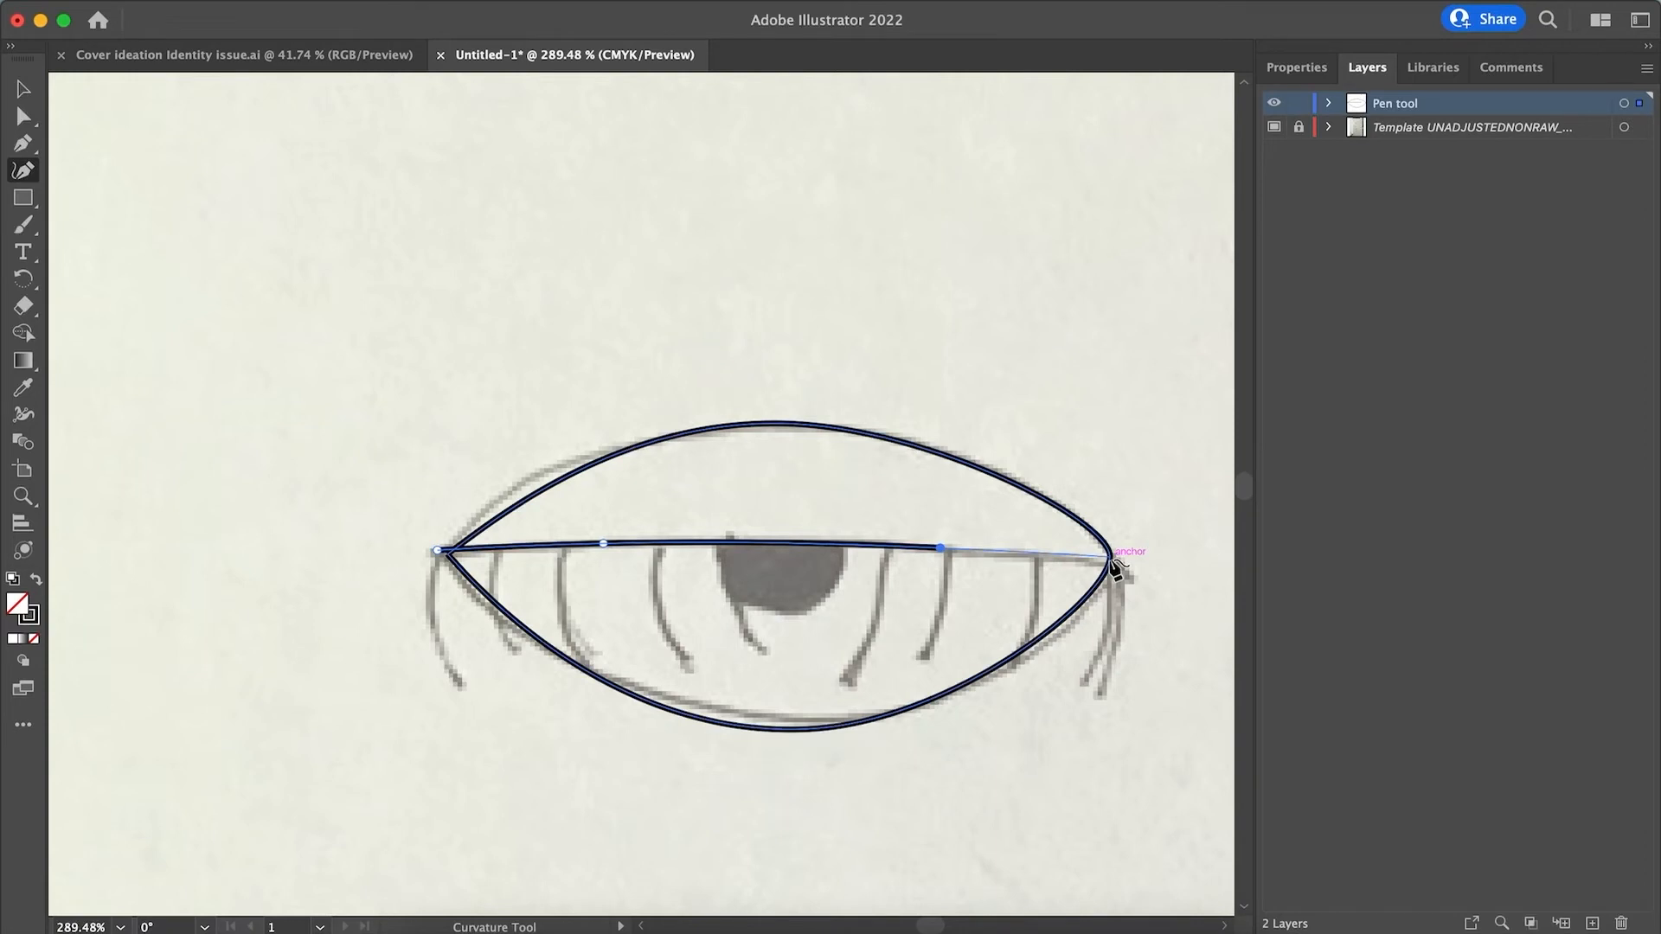
click(1111, 561)
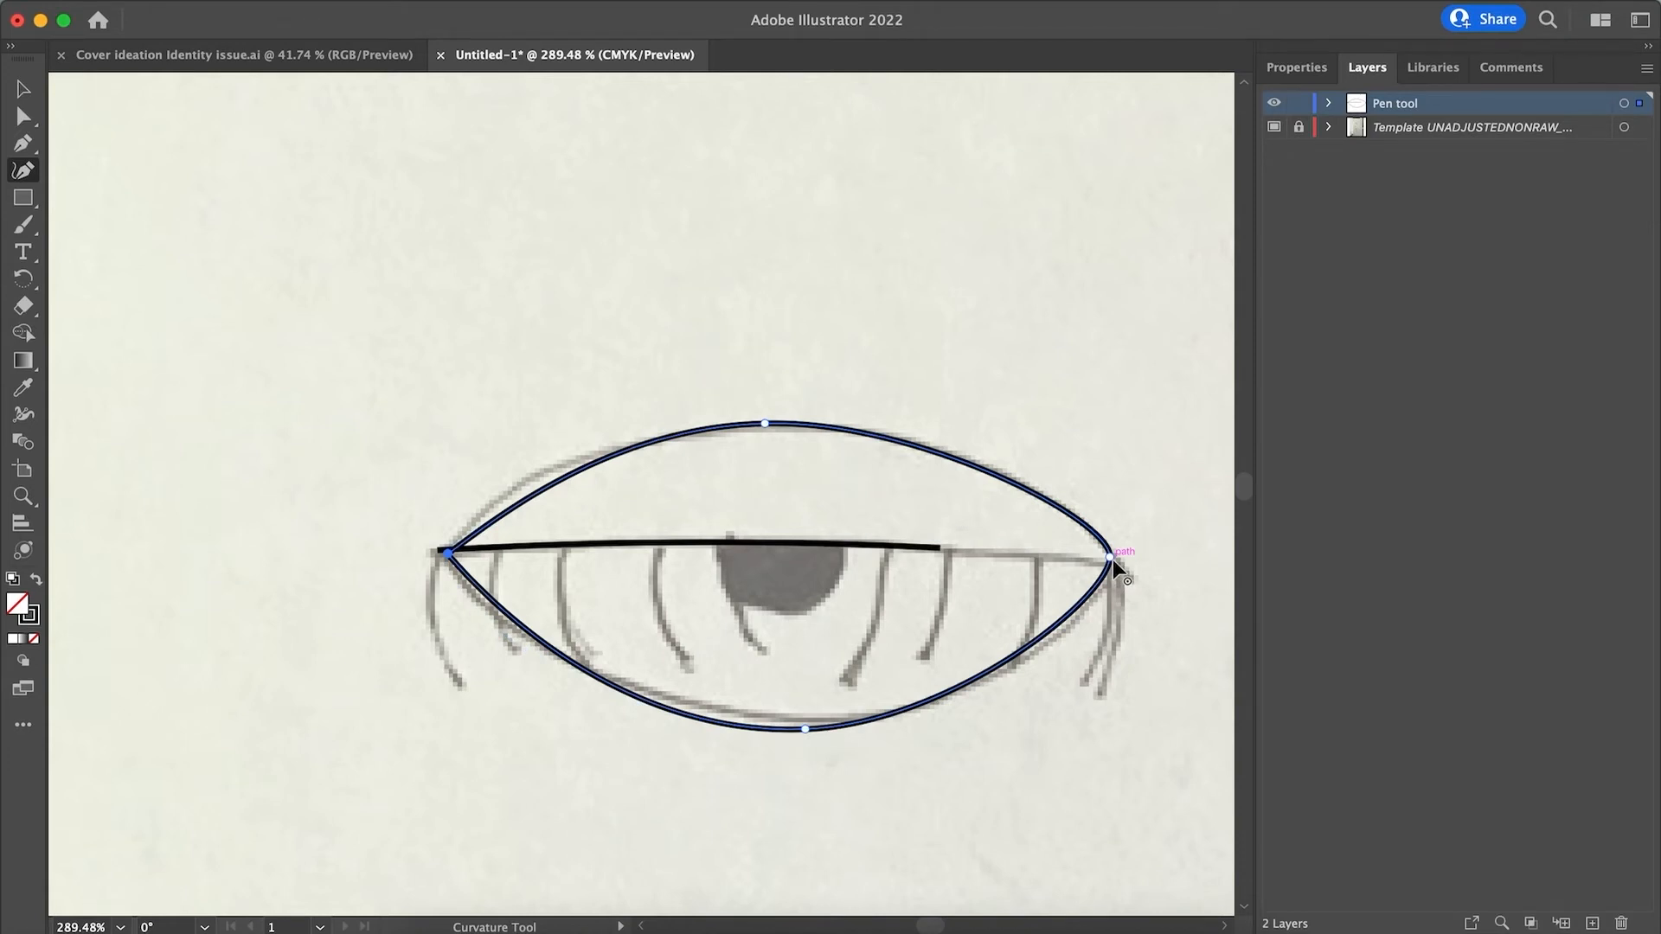
key(super+z)
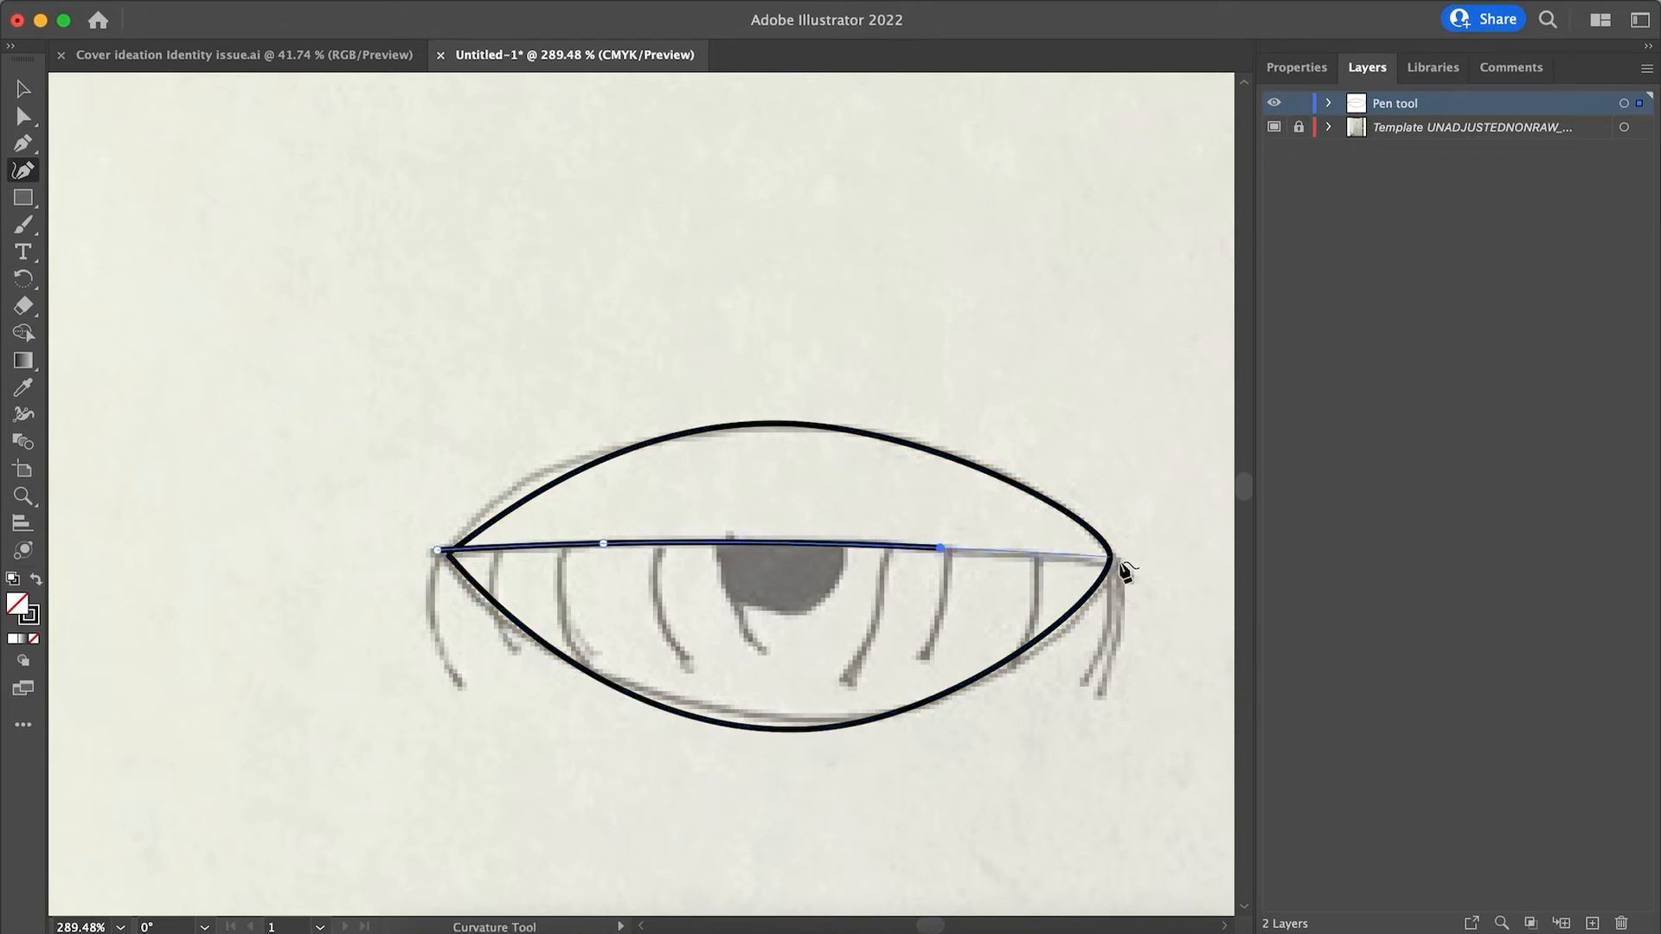
Extend the eyelid line just past the right corner, then move both its ends onto the outline's corners with Direct Selection
click(1124, 562)
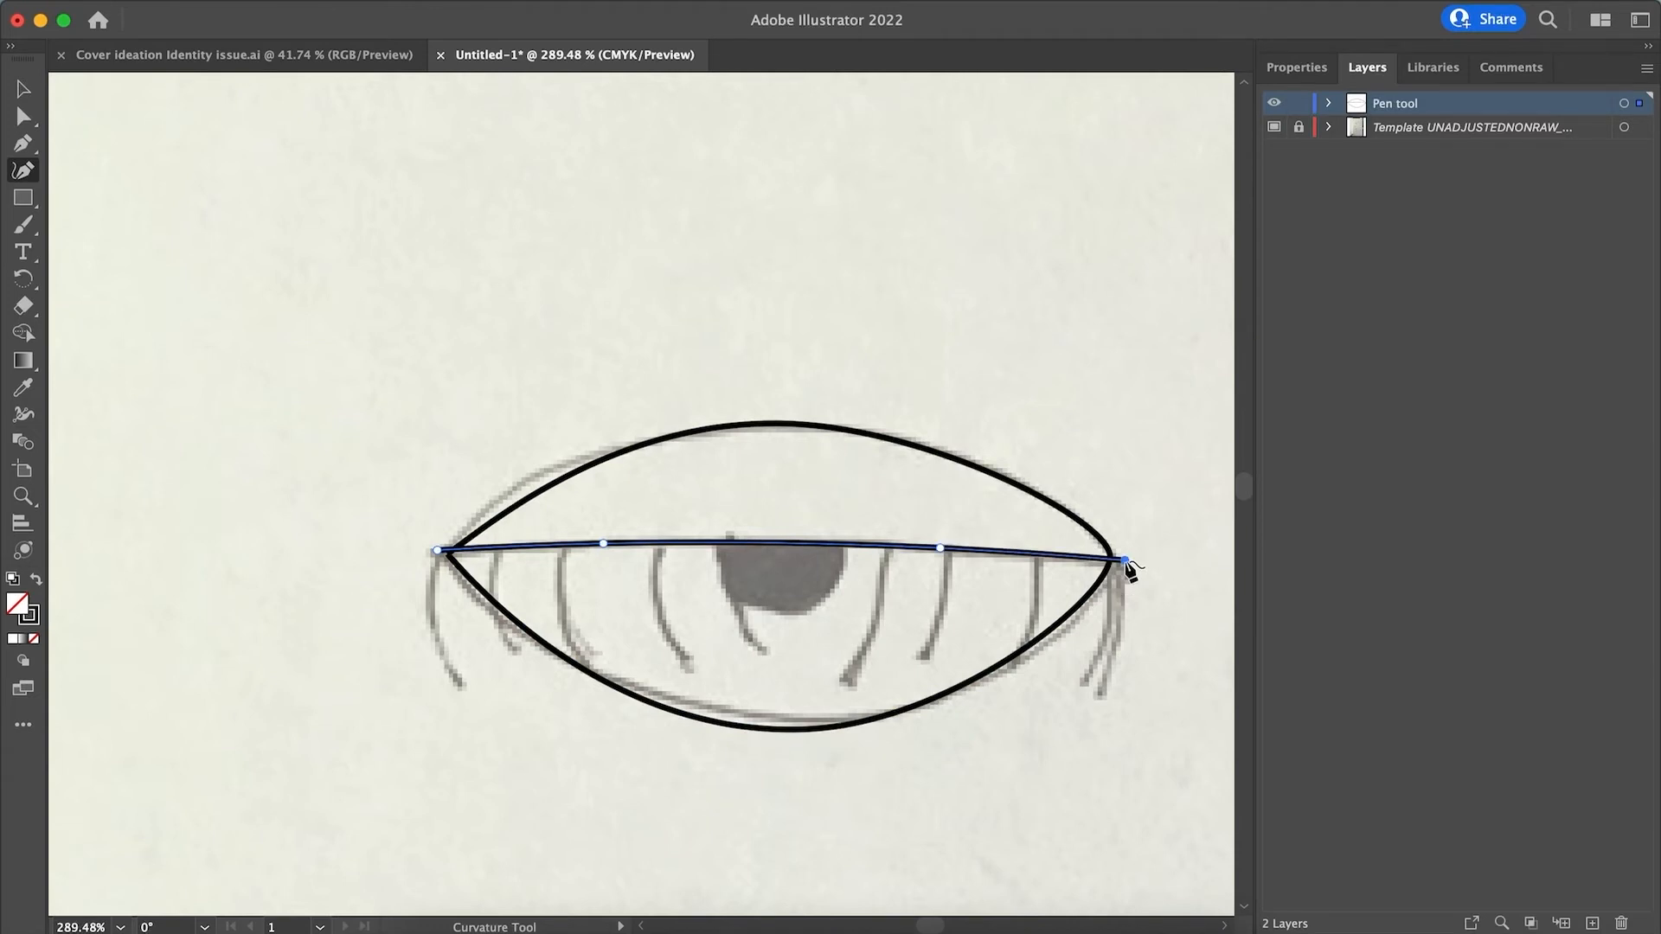
scroll(1125, 561, up, 3)
key(a)
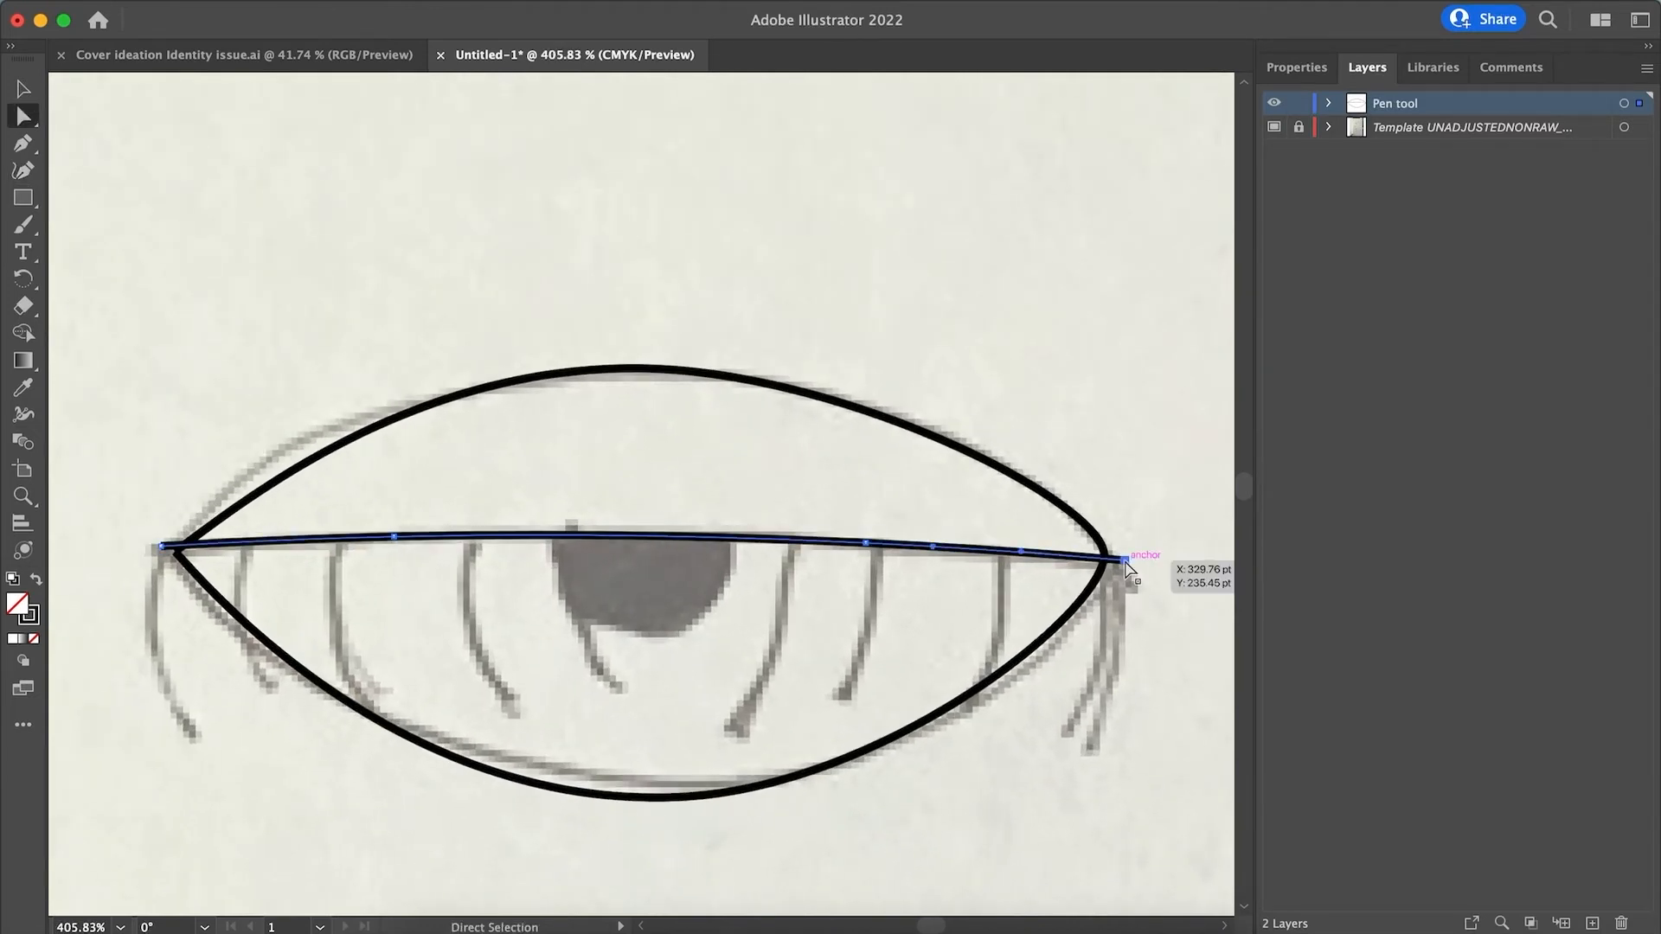
drag(1124, 563, 1105, 555)
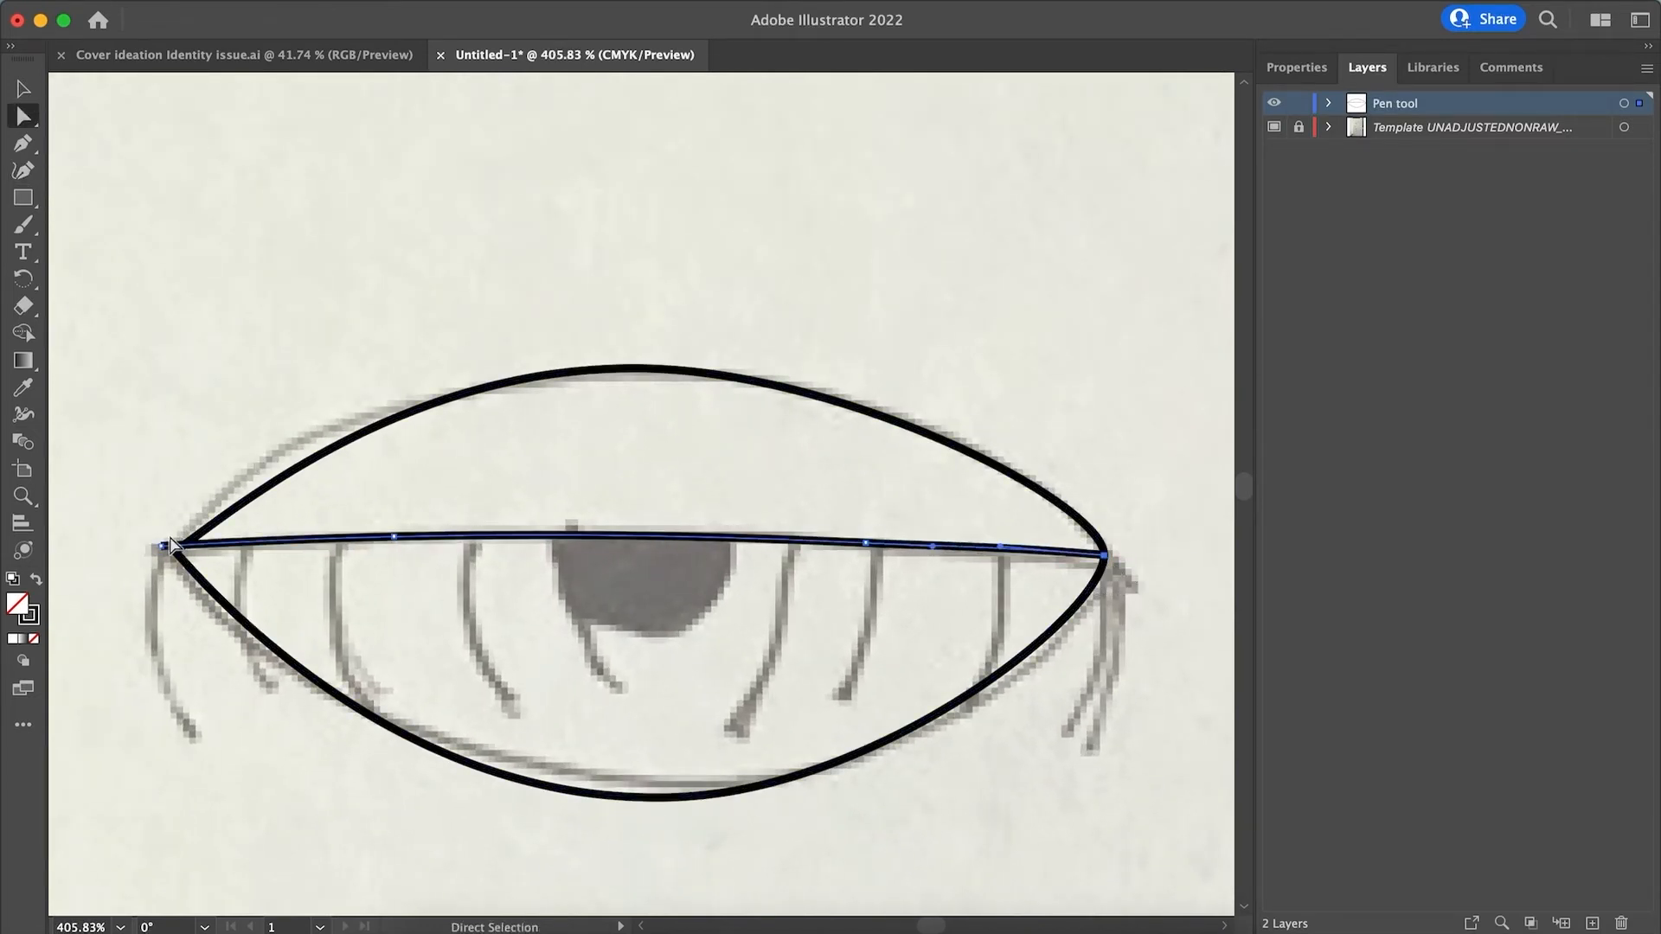
drag(164, 547, 175, 552)
click(147, 712)
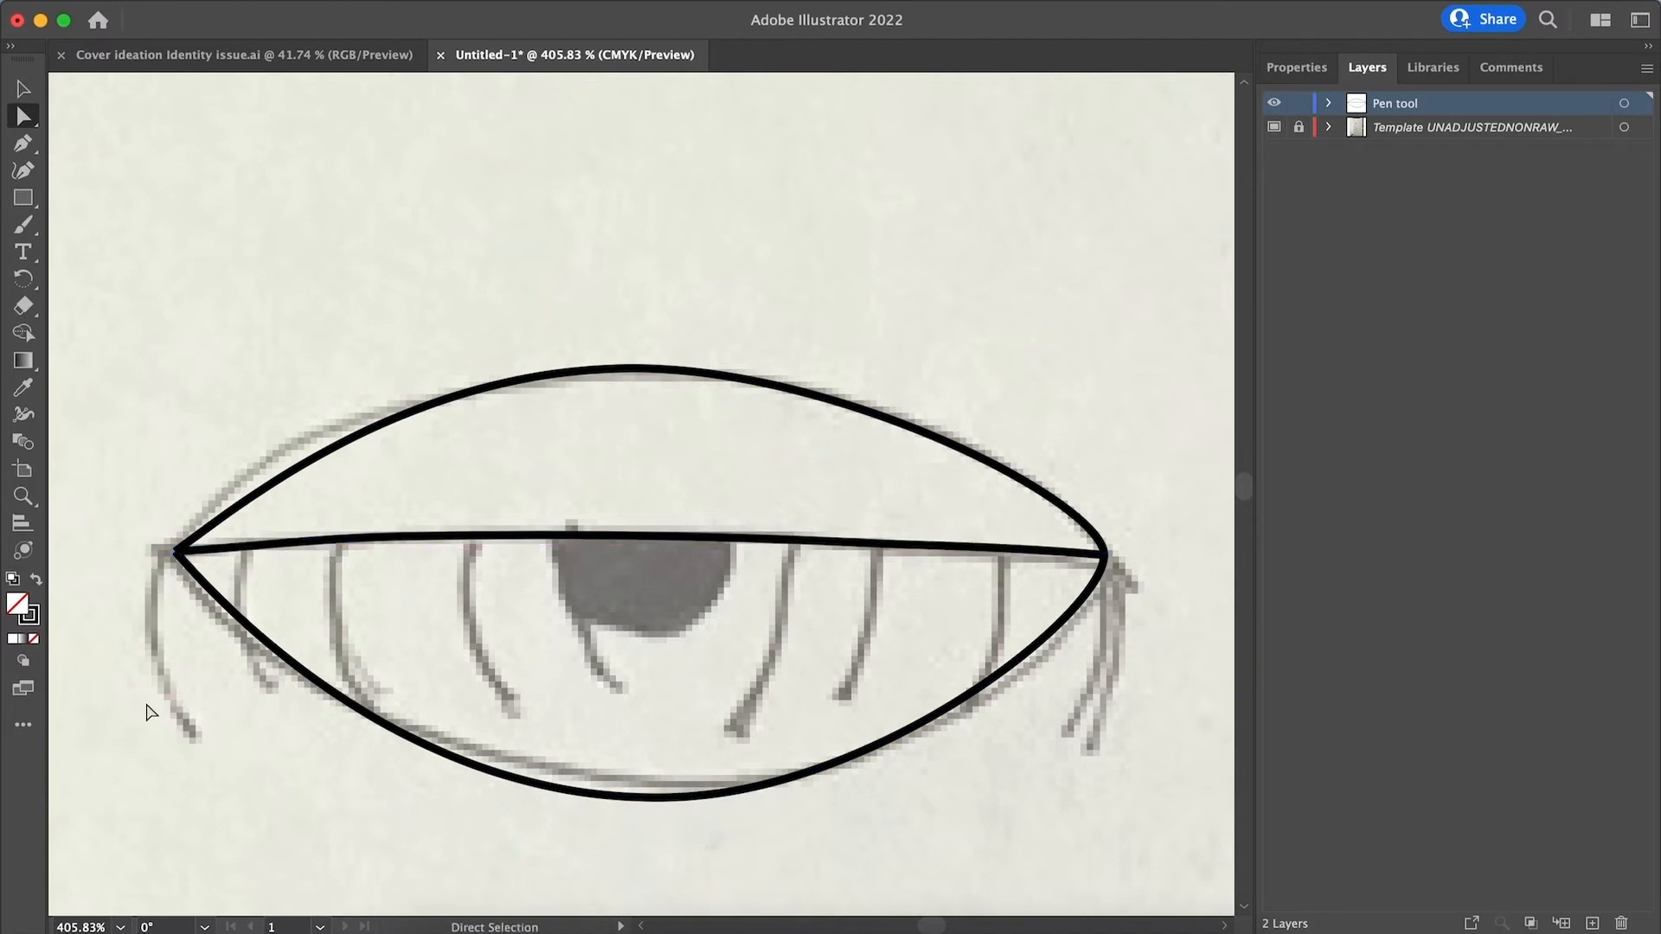
scroll(147, 712, down, 3)
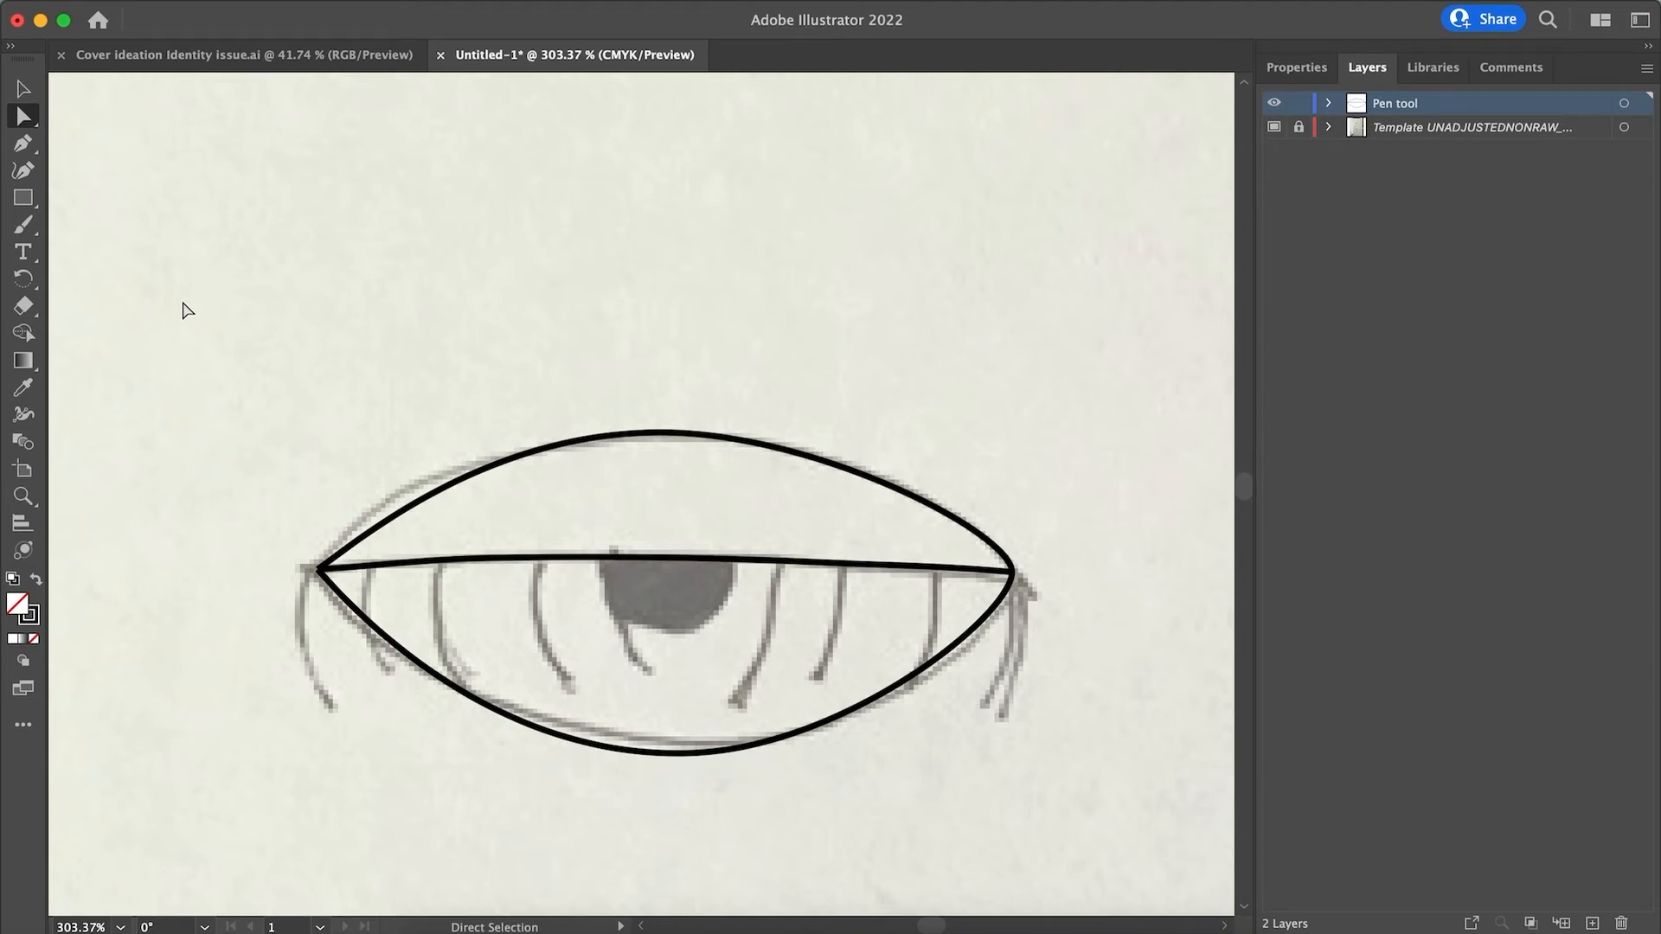
Trace the first eyelash left of the pupil with the Curvature tool, from its lower tip up to just below the eyelid line
key(shift+grave)
scroll(208, 363, down, 2)
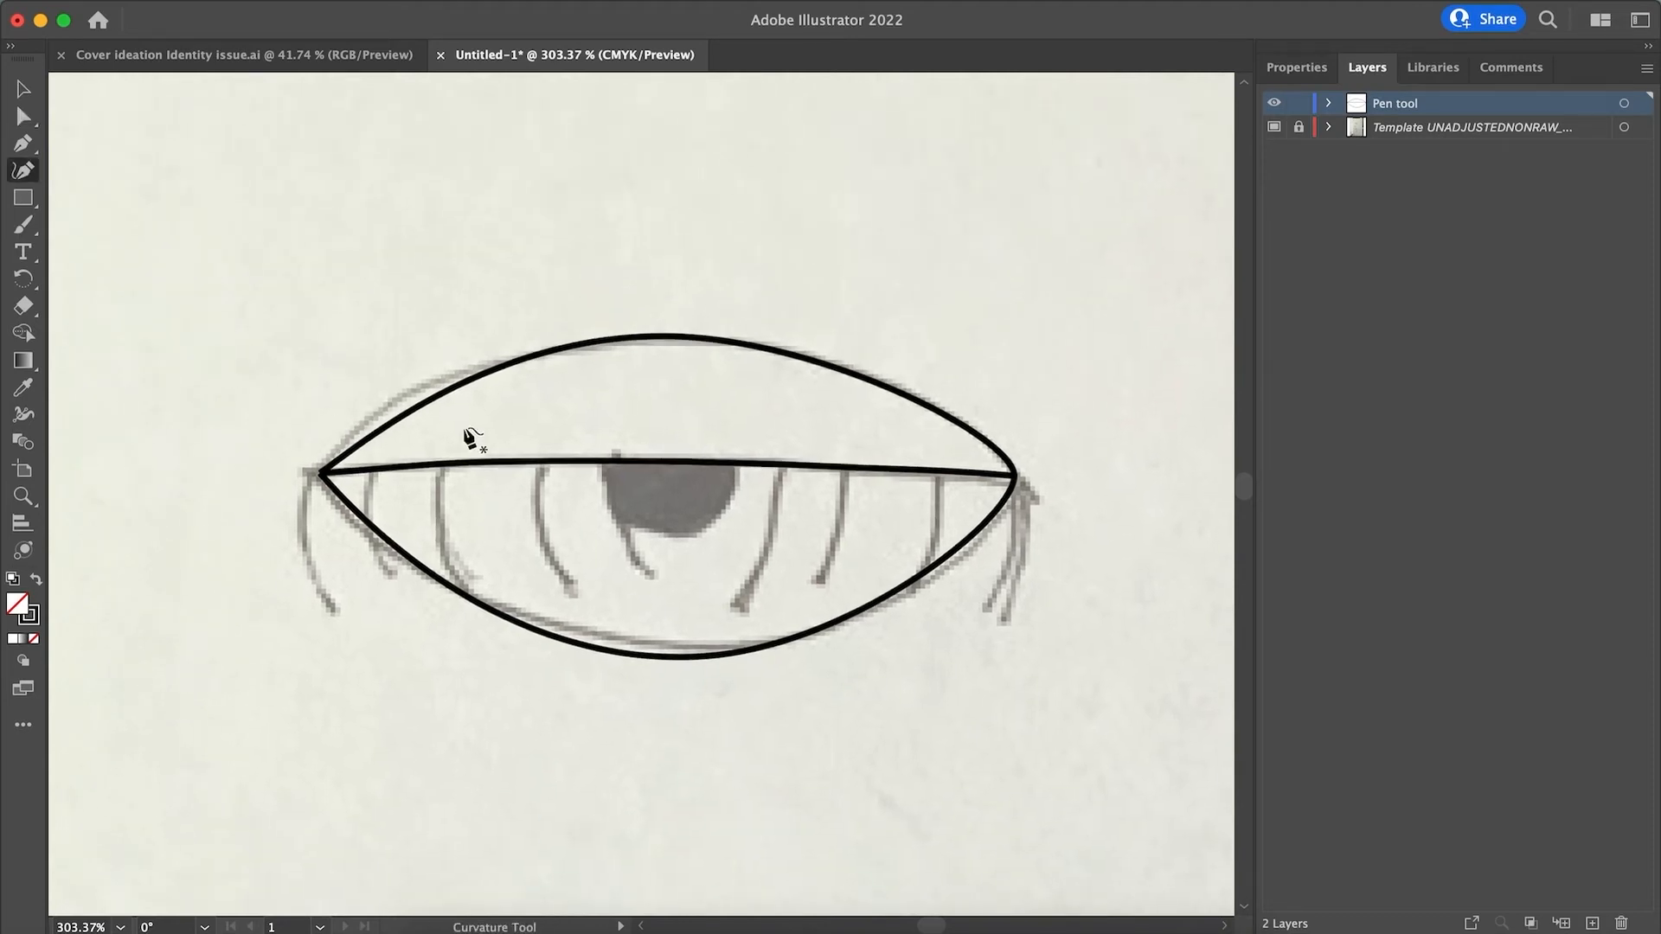
click(569, 586)
click(537, 519)
key(Escape)
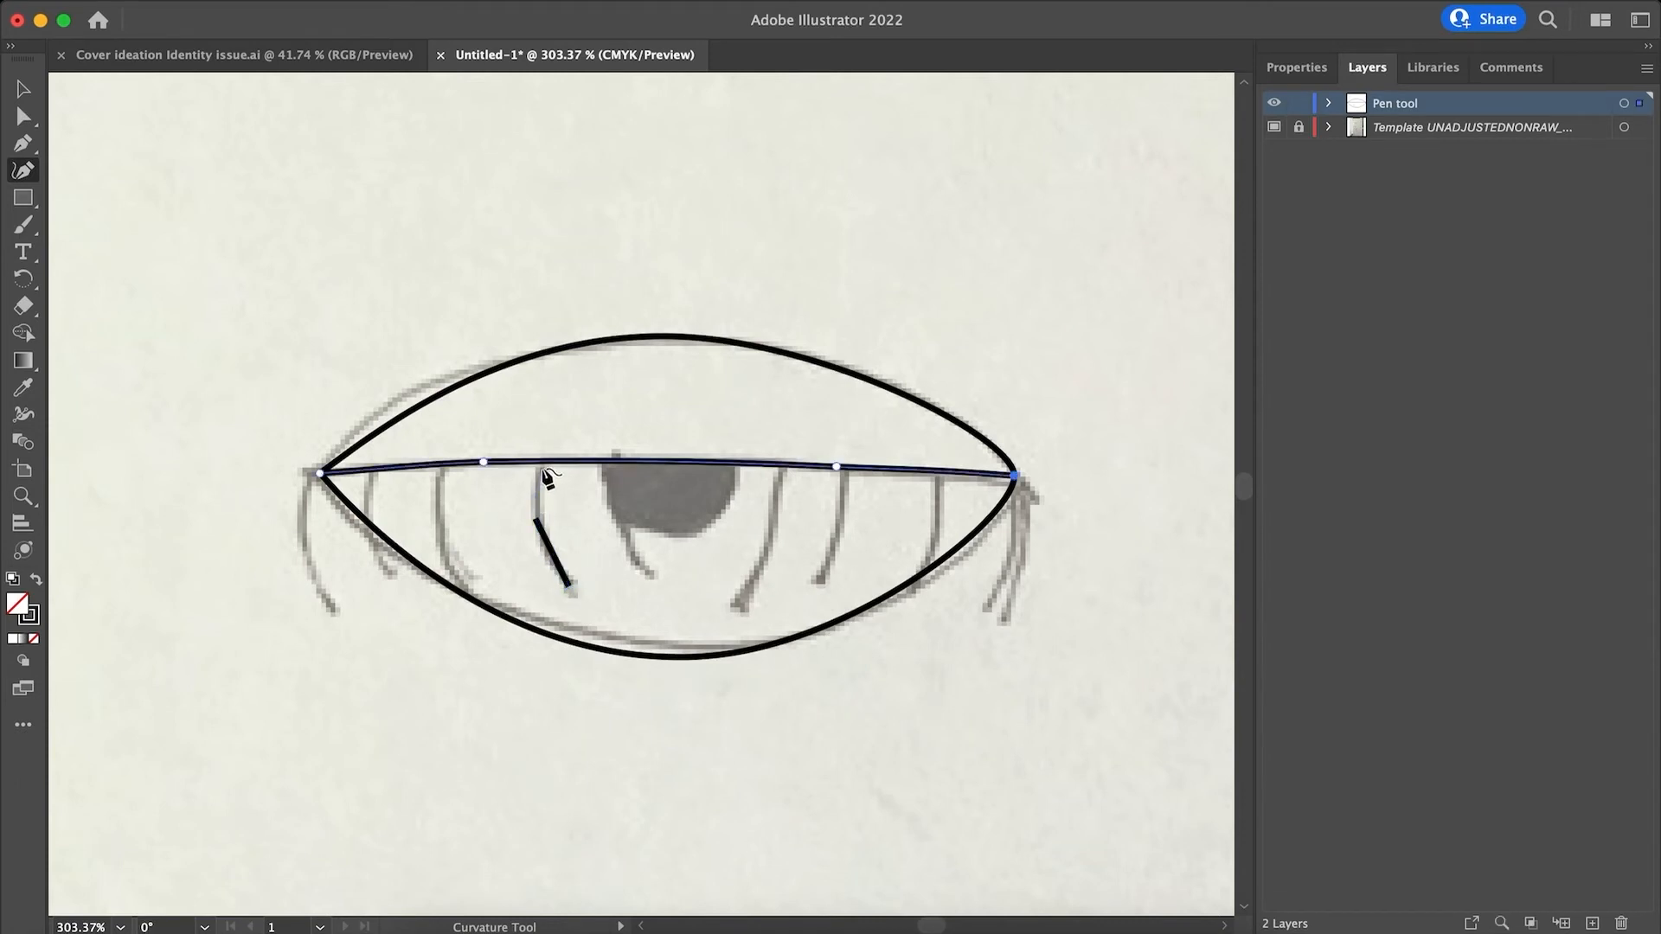
click(536, 519)
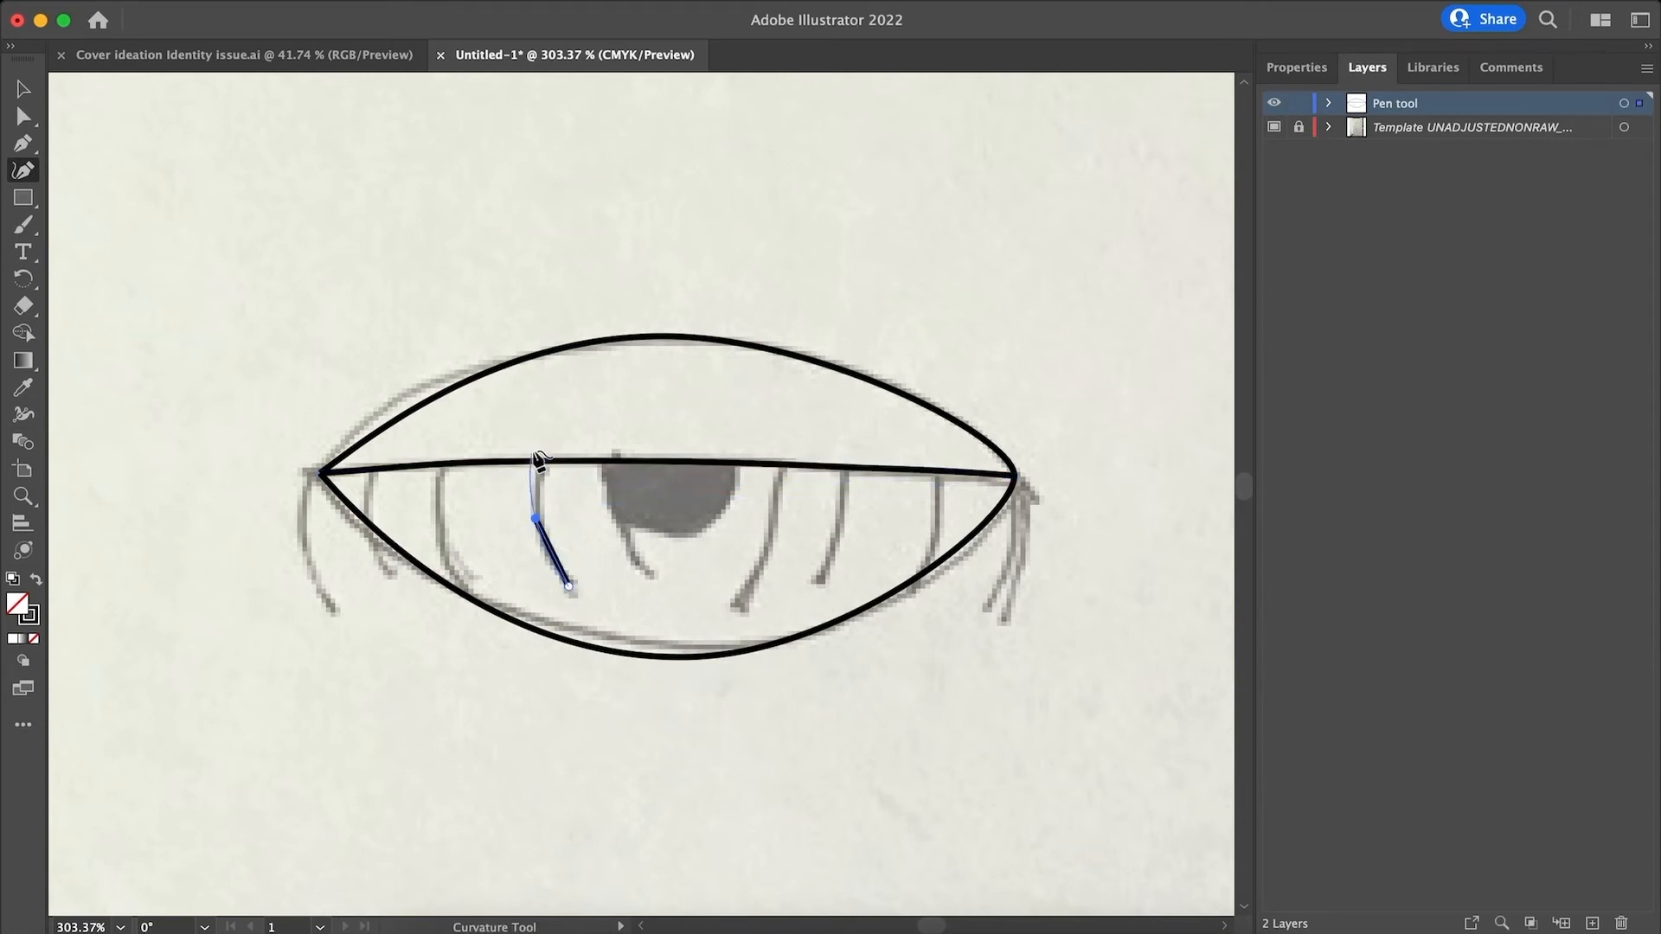
key(Escape)
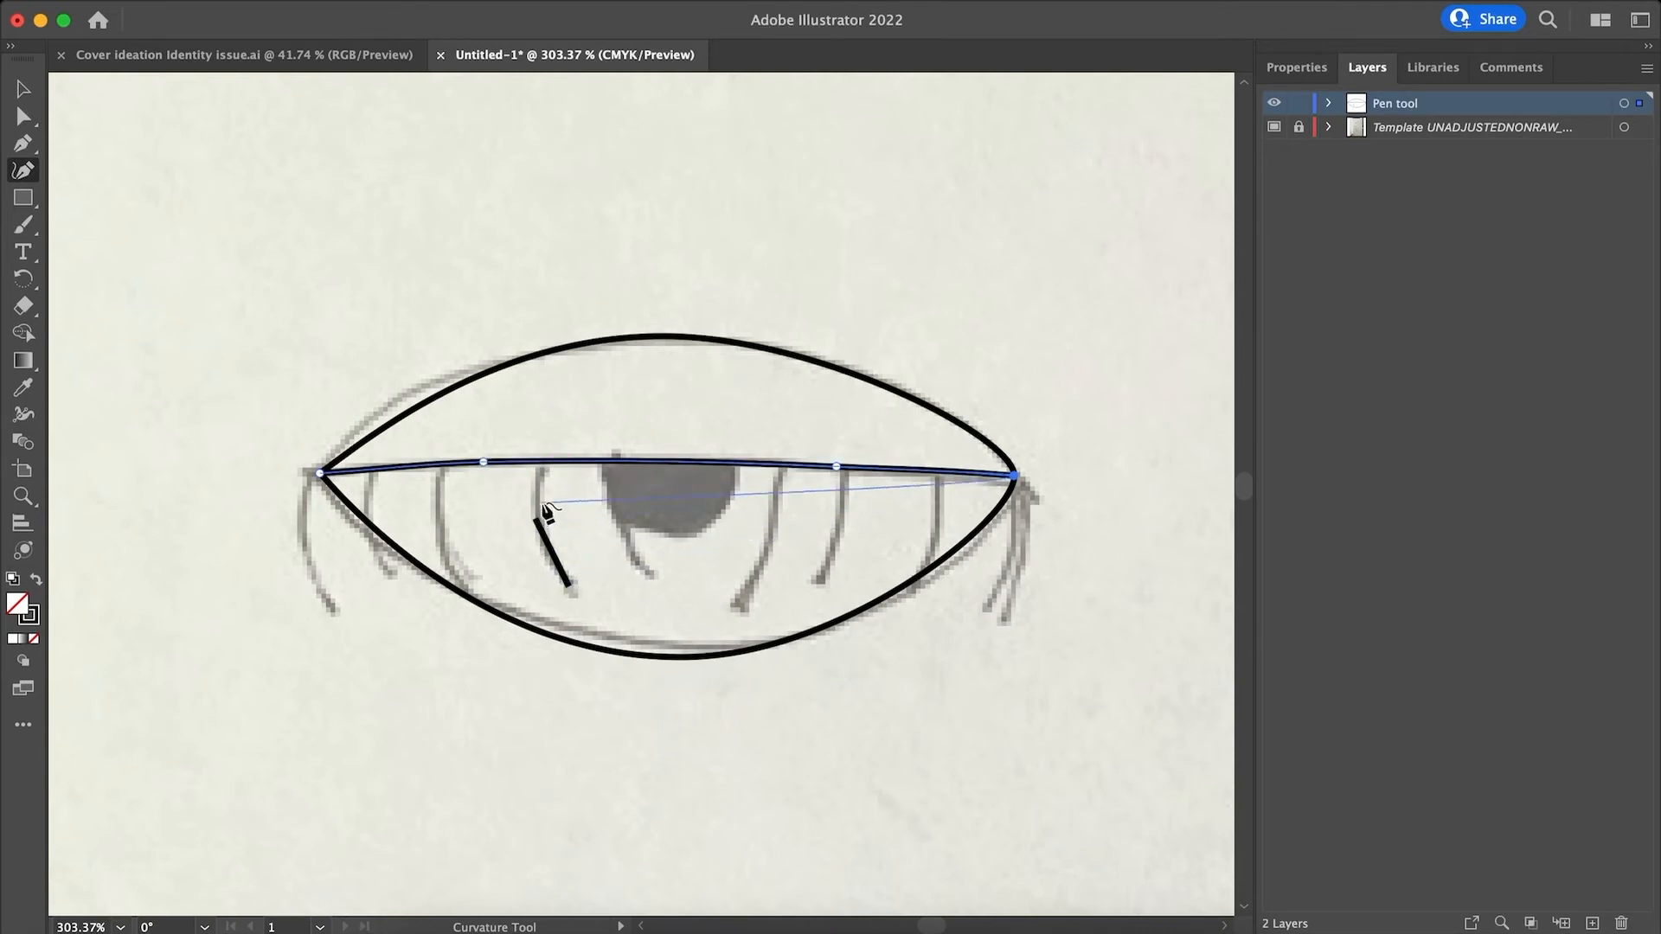
key(super+z)
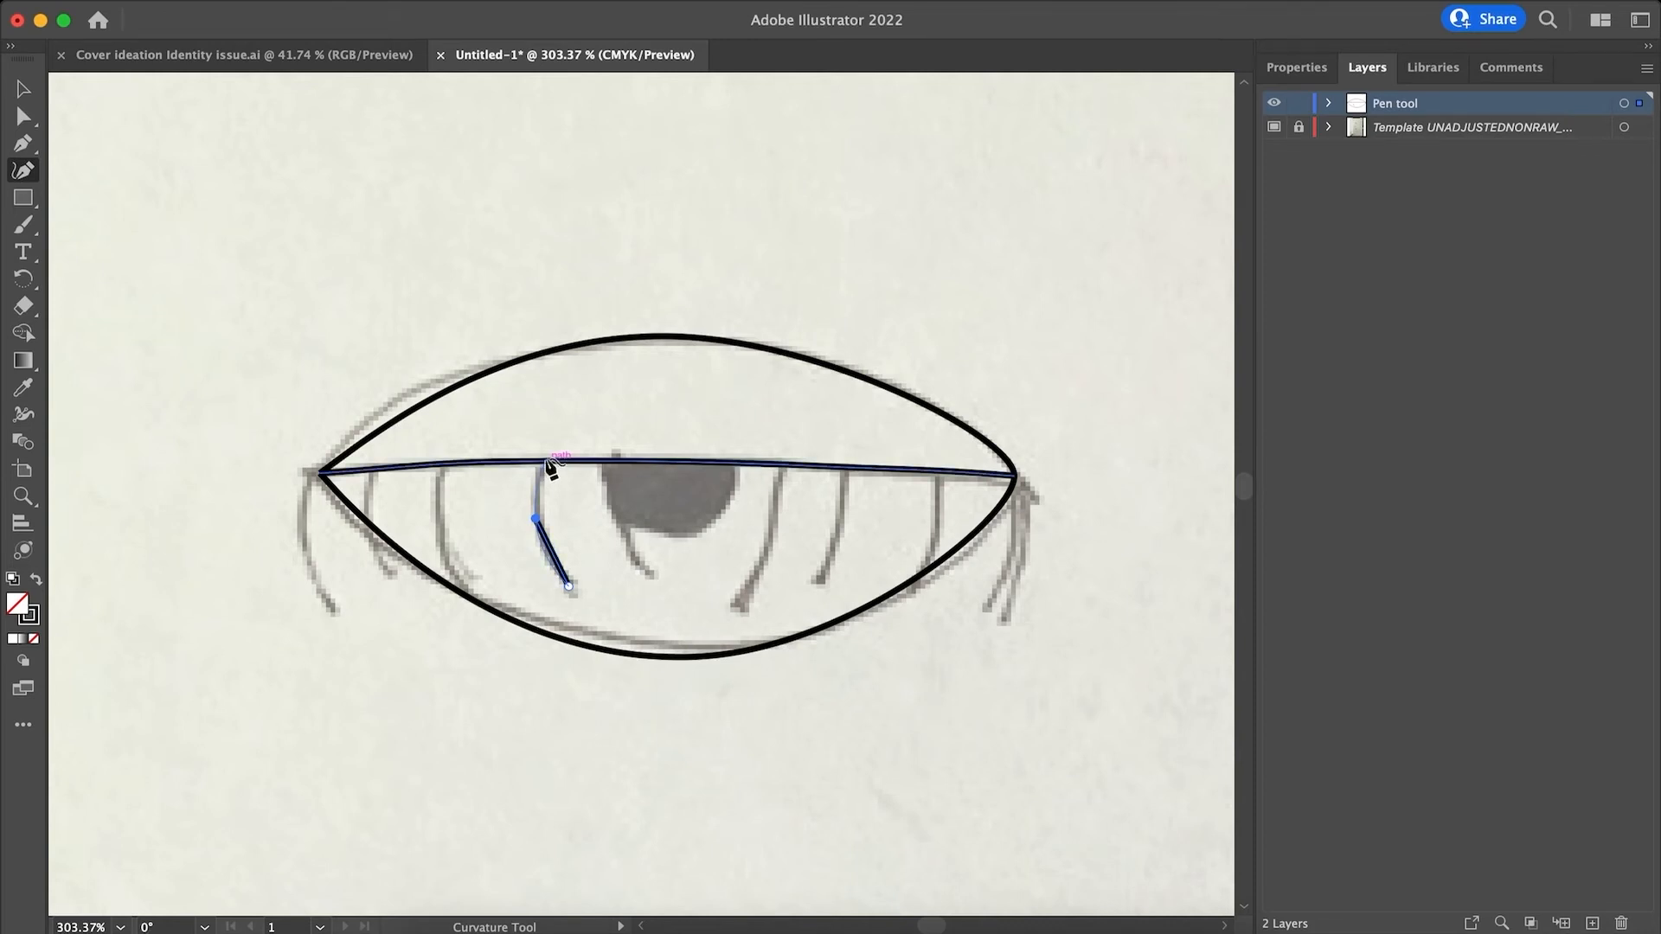
scroll(550, 467, up, 5)
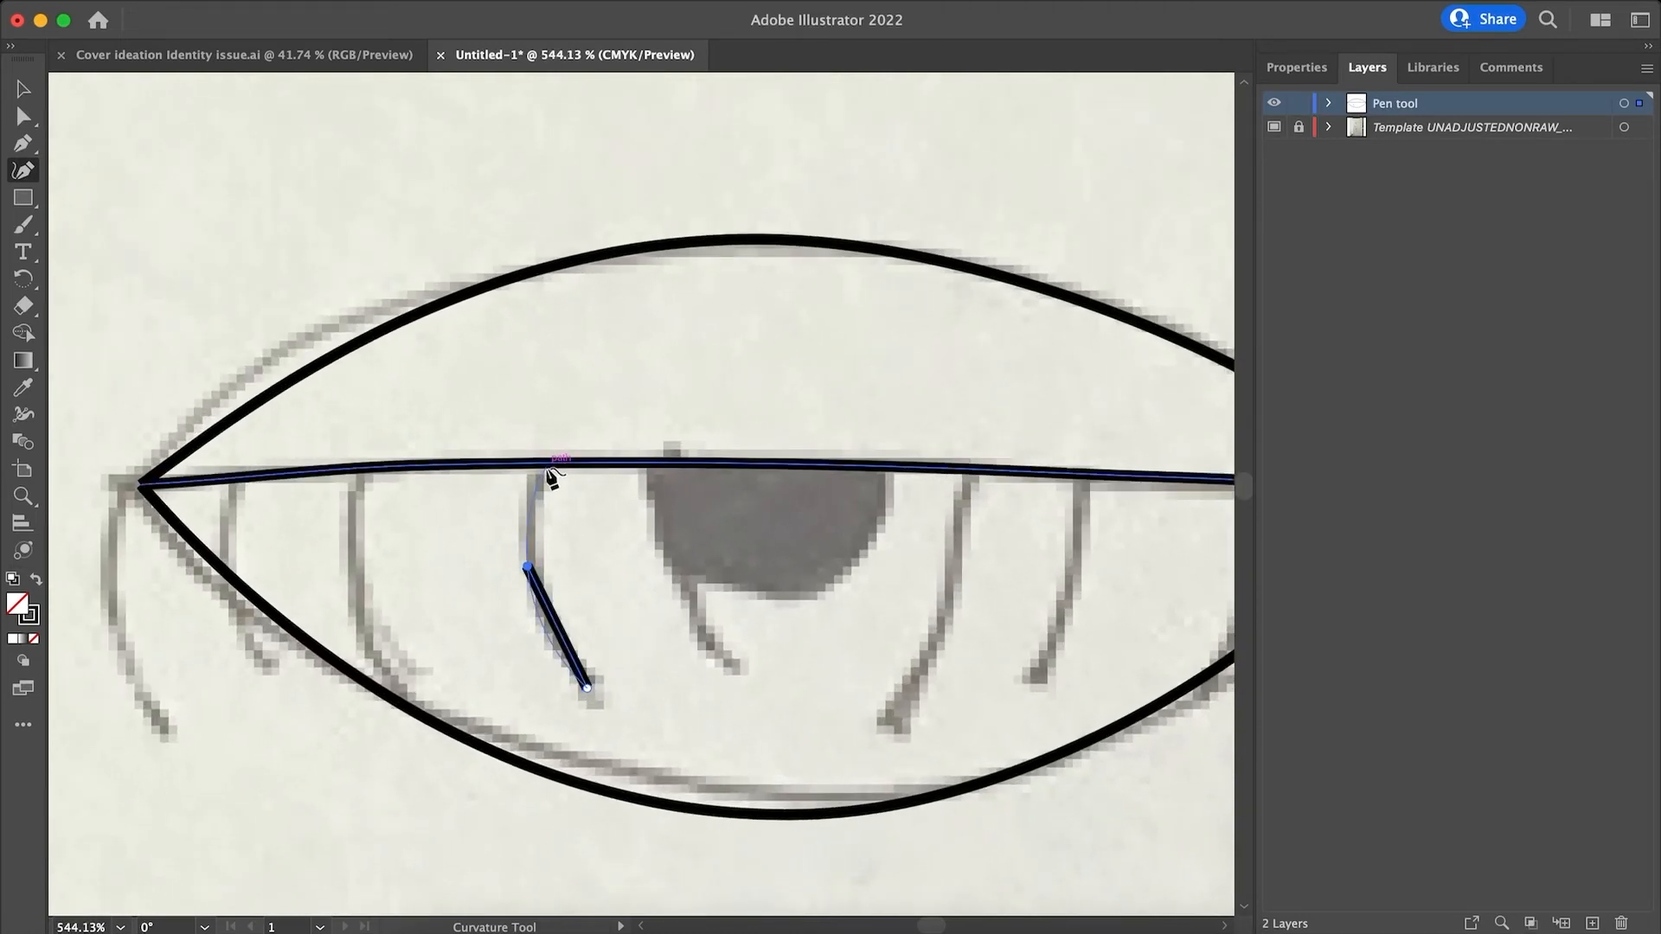
click(536, 483)
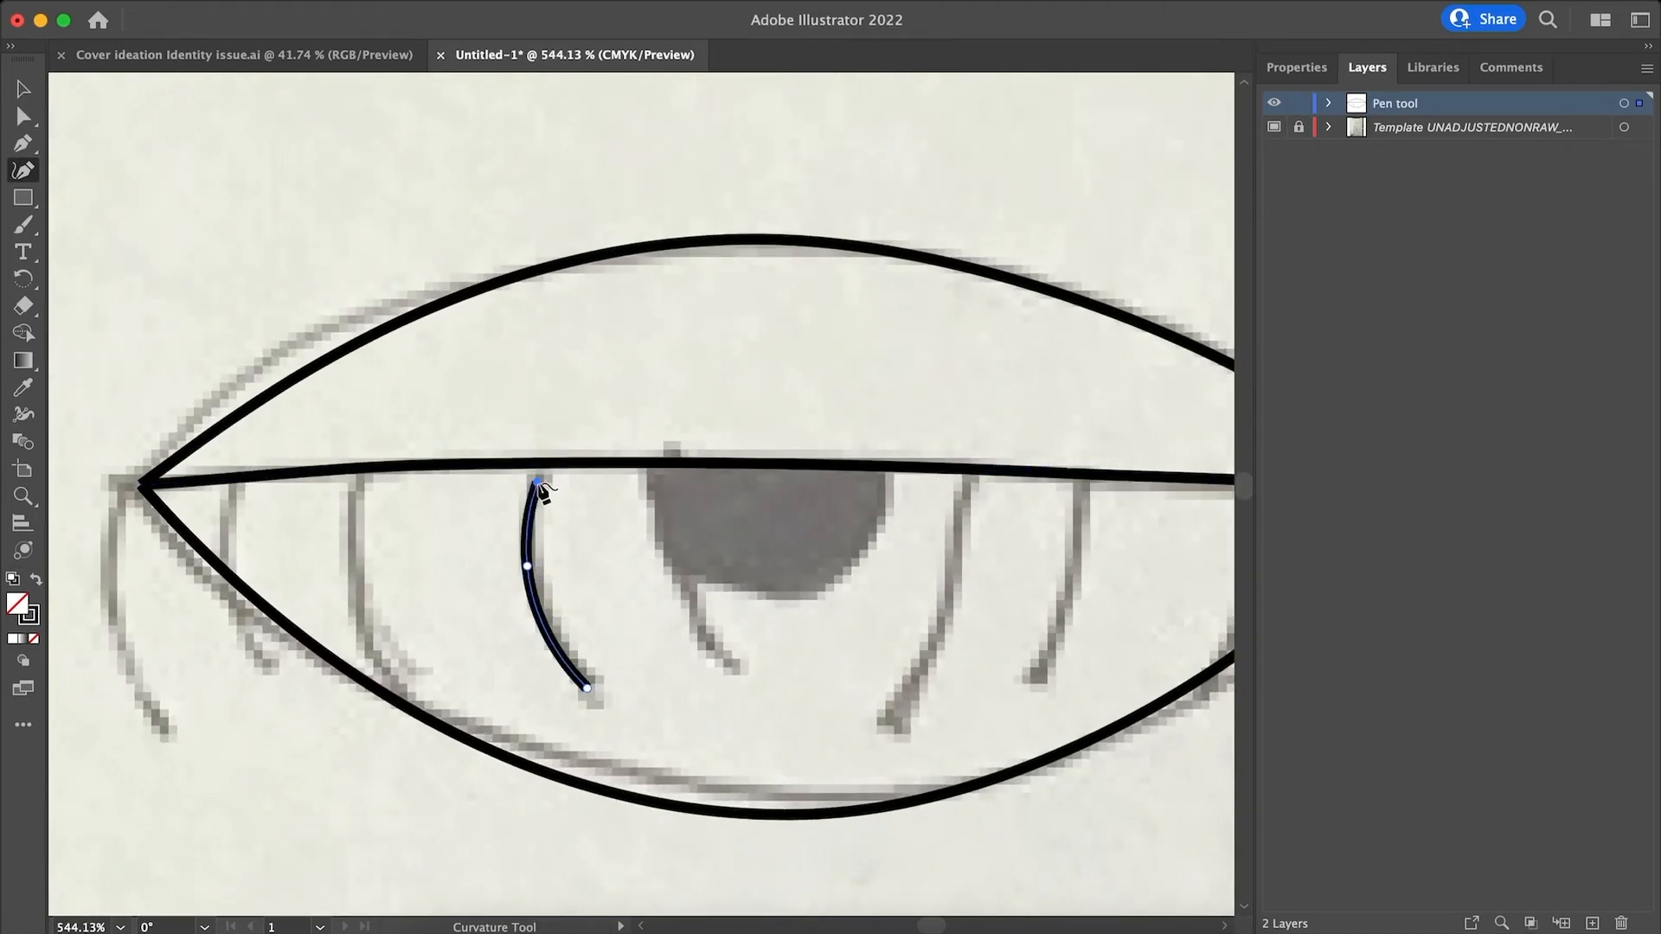
key(v)
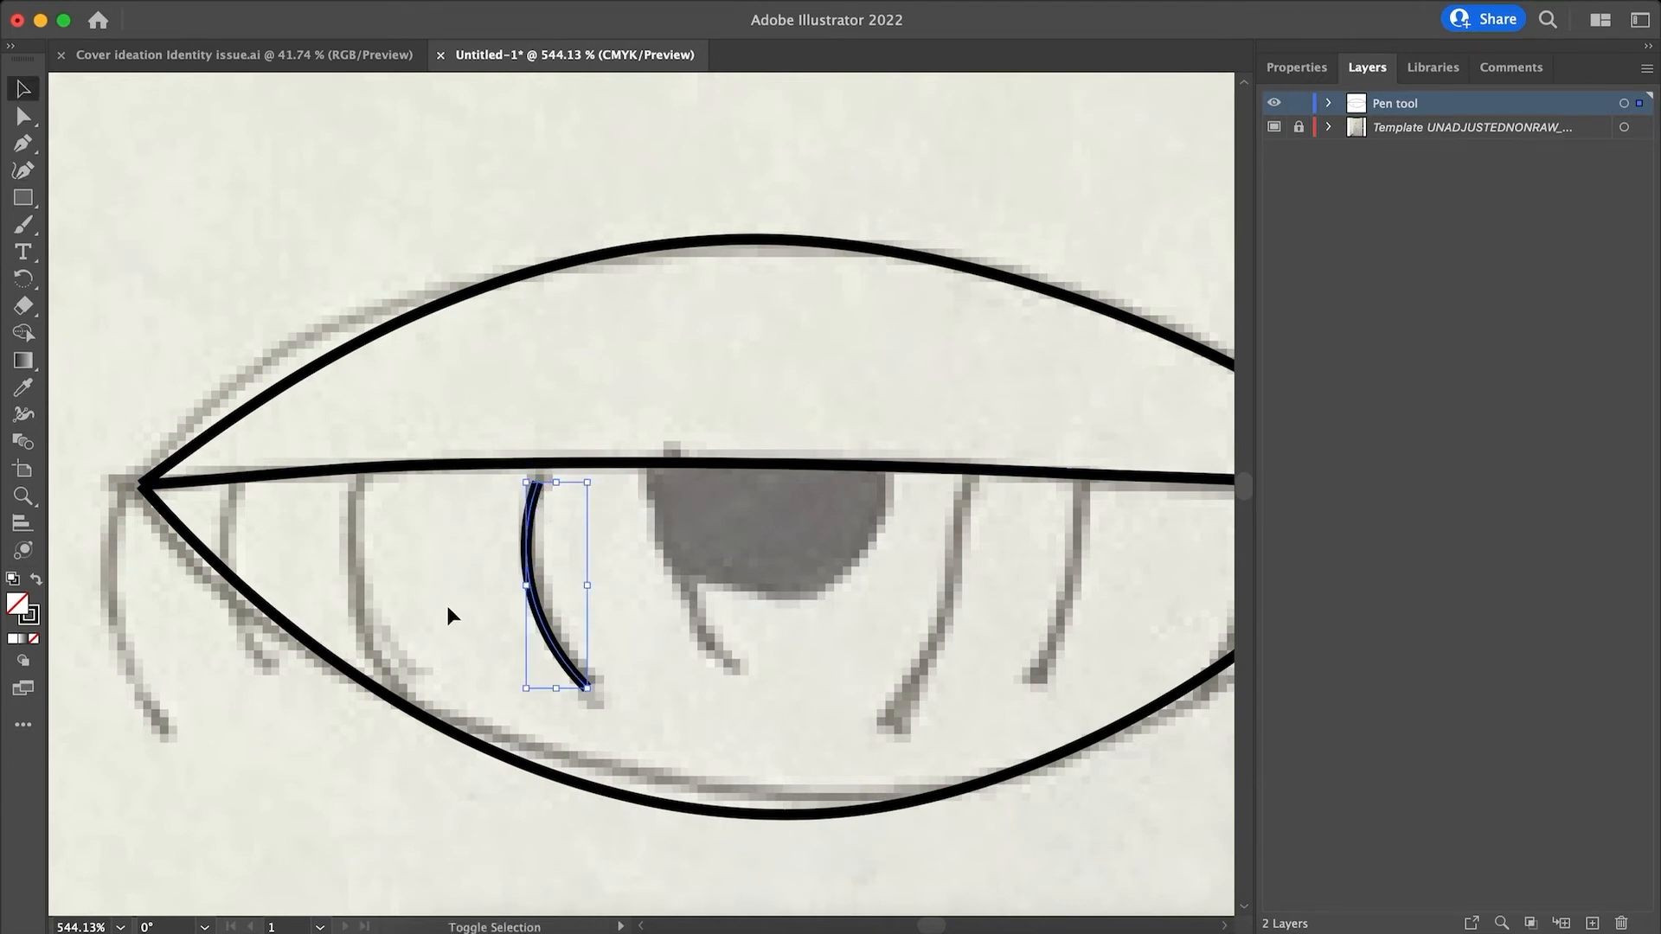
click(396, 657)
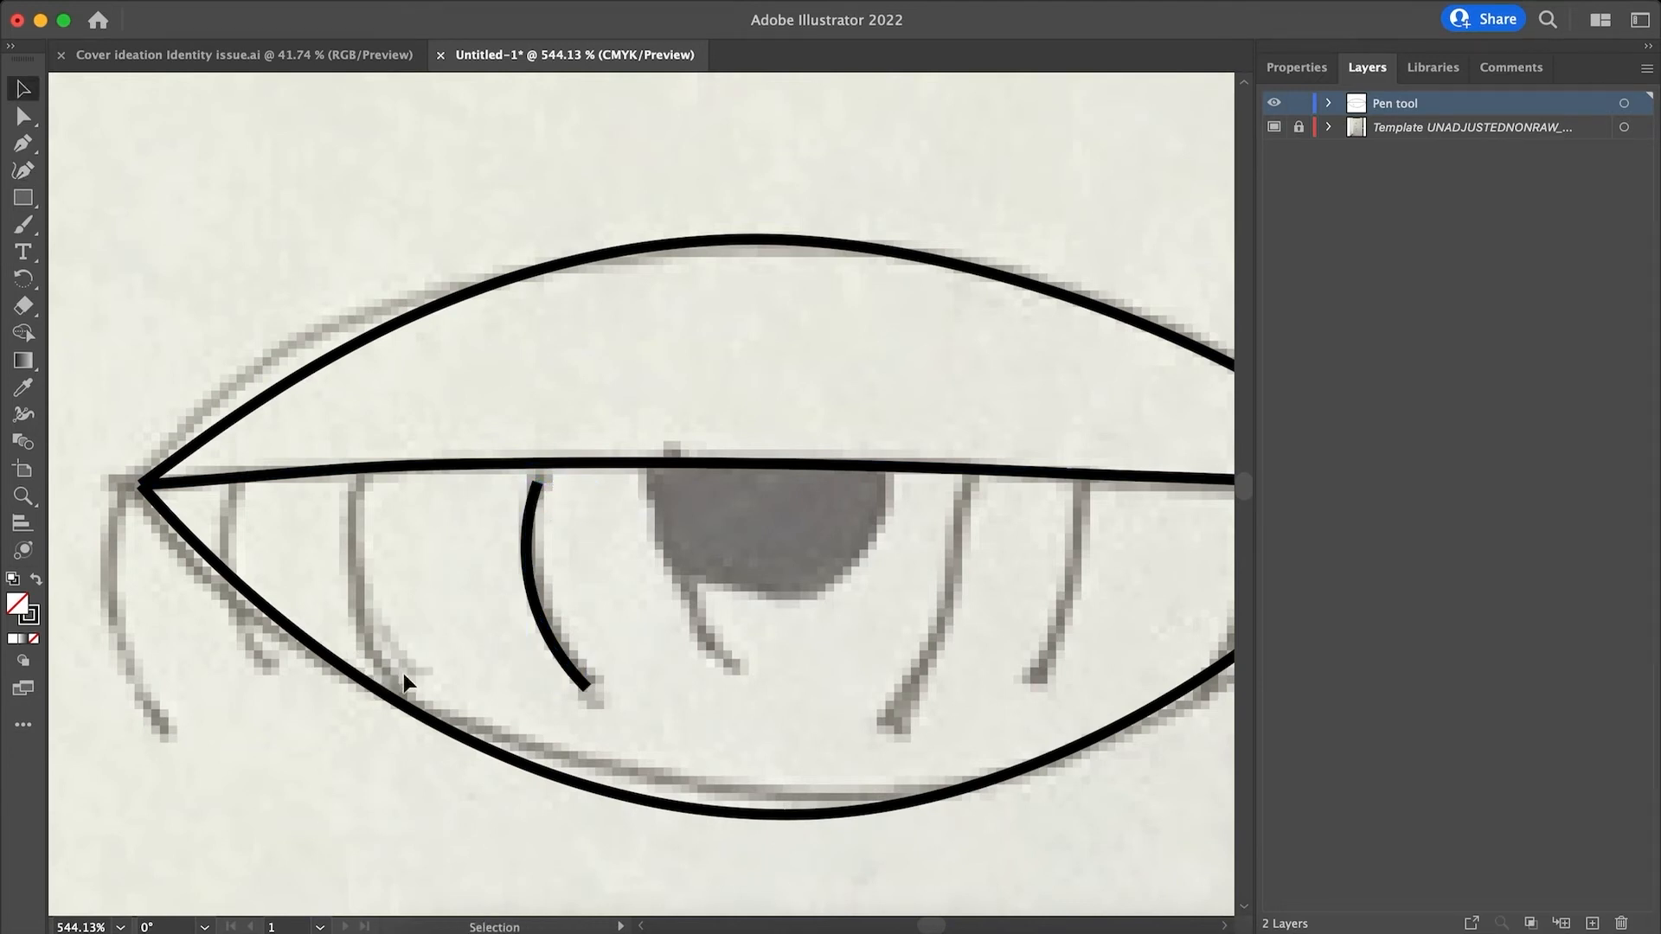
Trace the second eyelash left of the pupil as a separate three-point curve, ending just below the eyelid line
key(shift+grave)
click(403, 673)
click(355, 560)
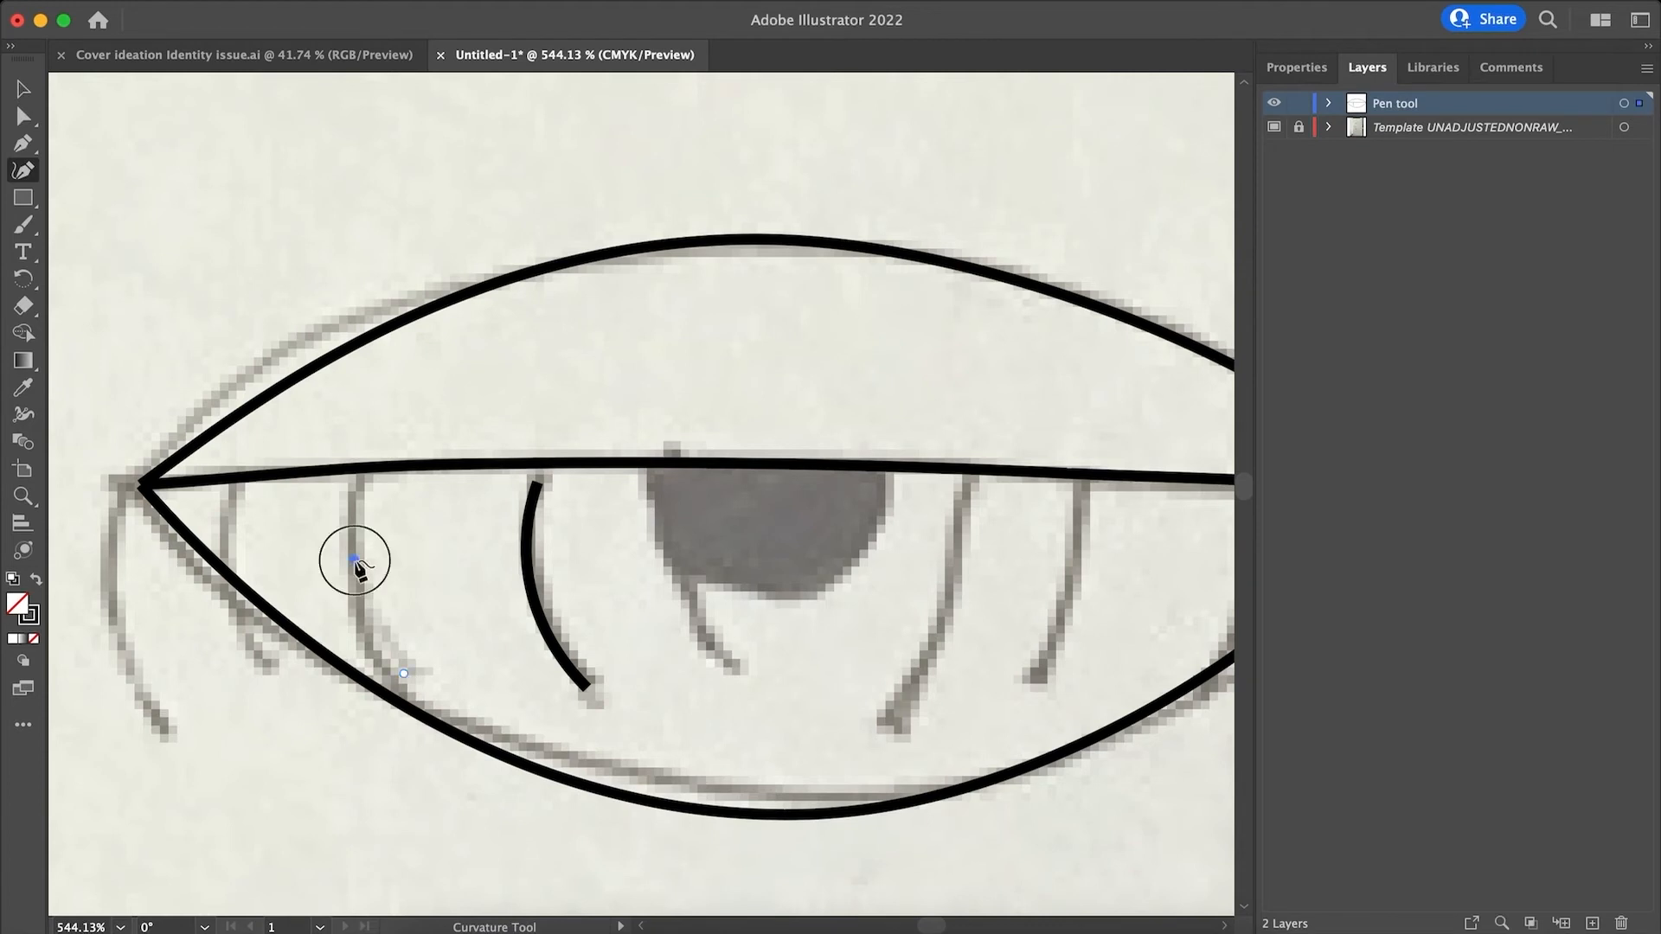
click(361, 487)
key(v)
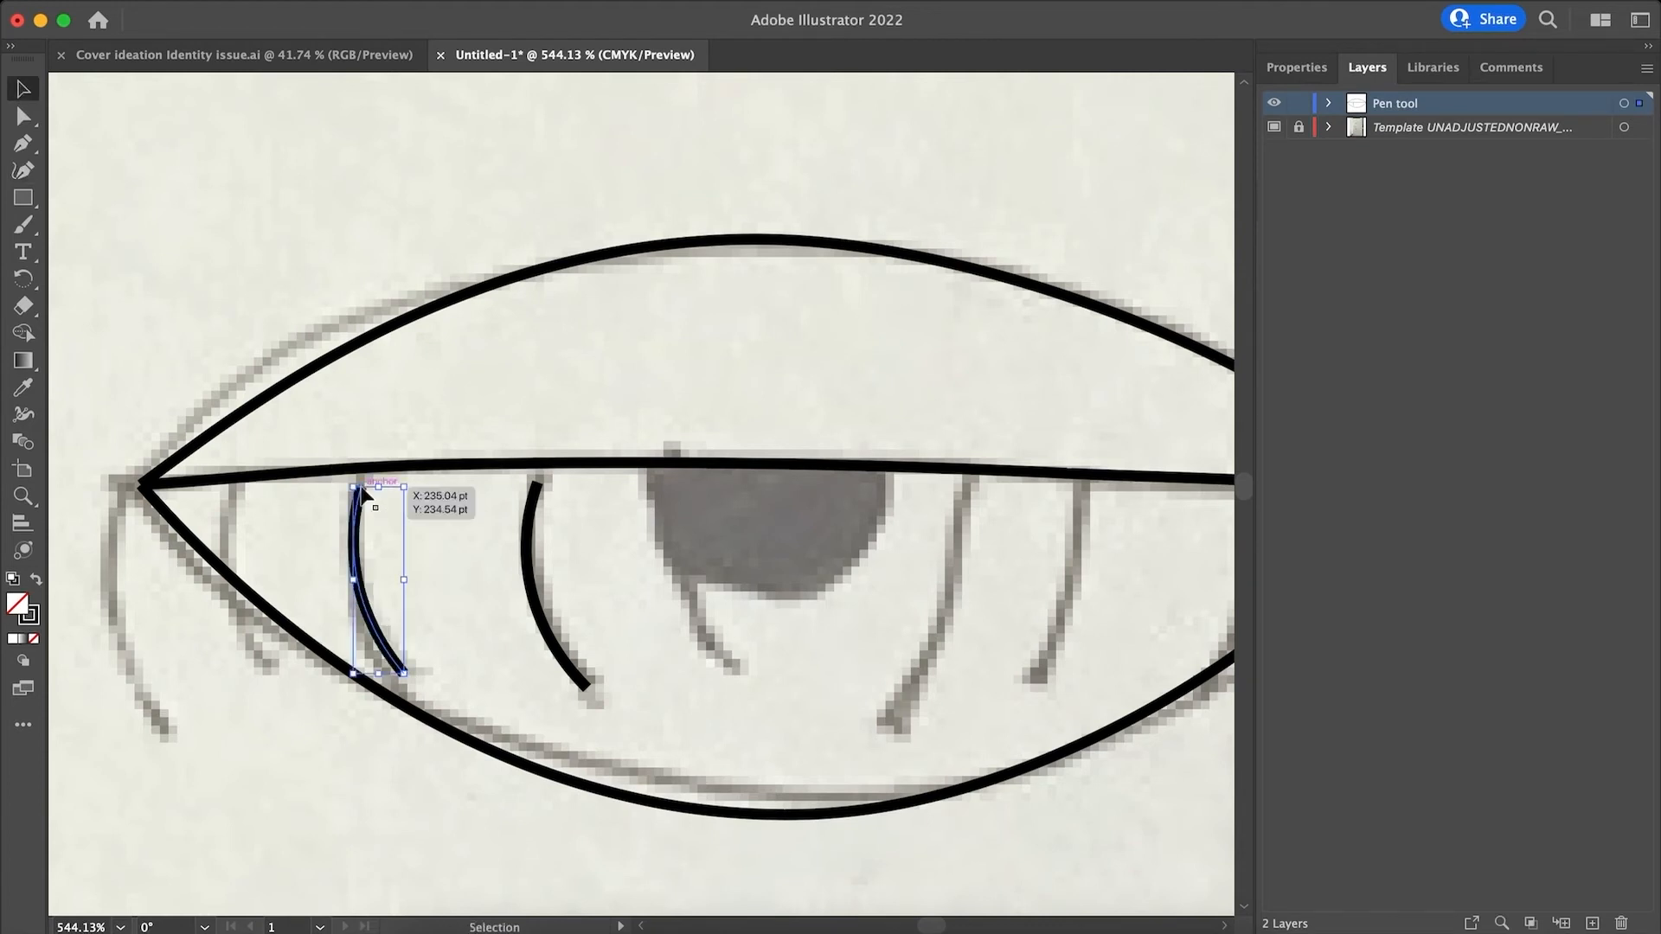
click(676, 648)
Trace the first eyelash right of the pupil as a separate three-point curve with the Curvature tool
key(shift+grave)
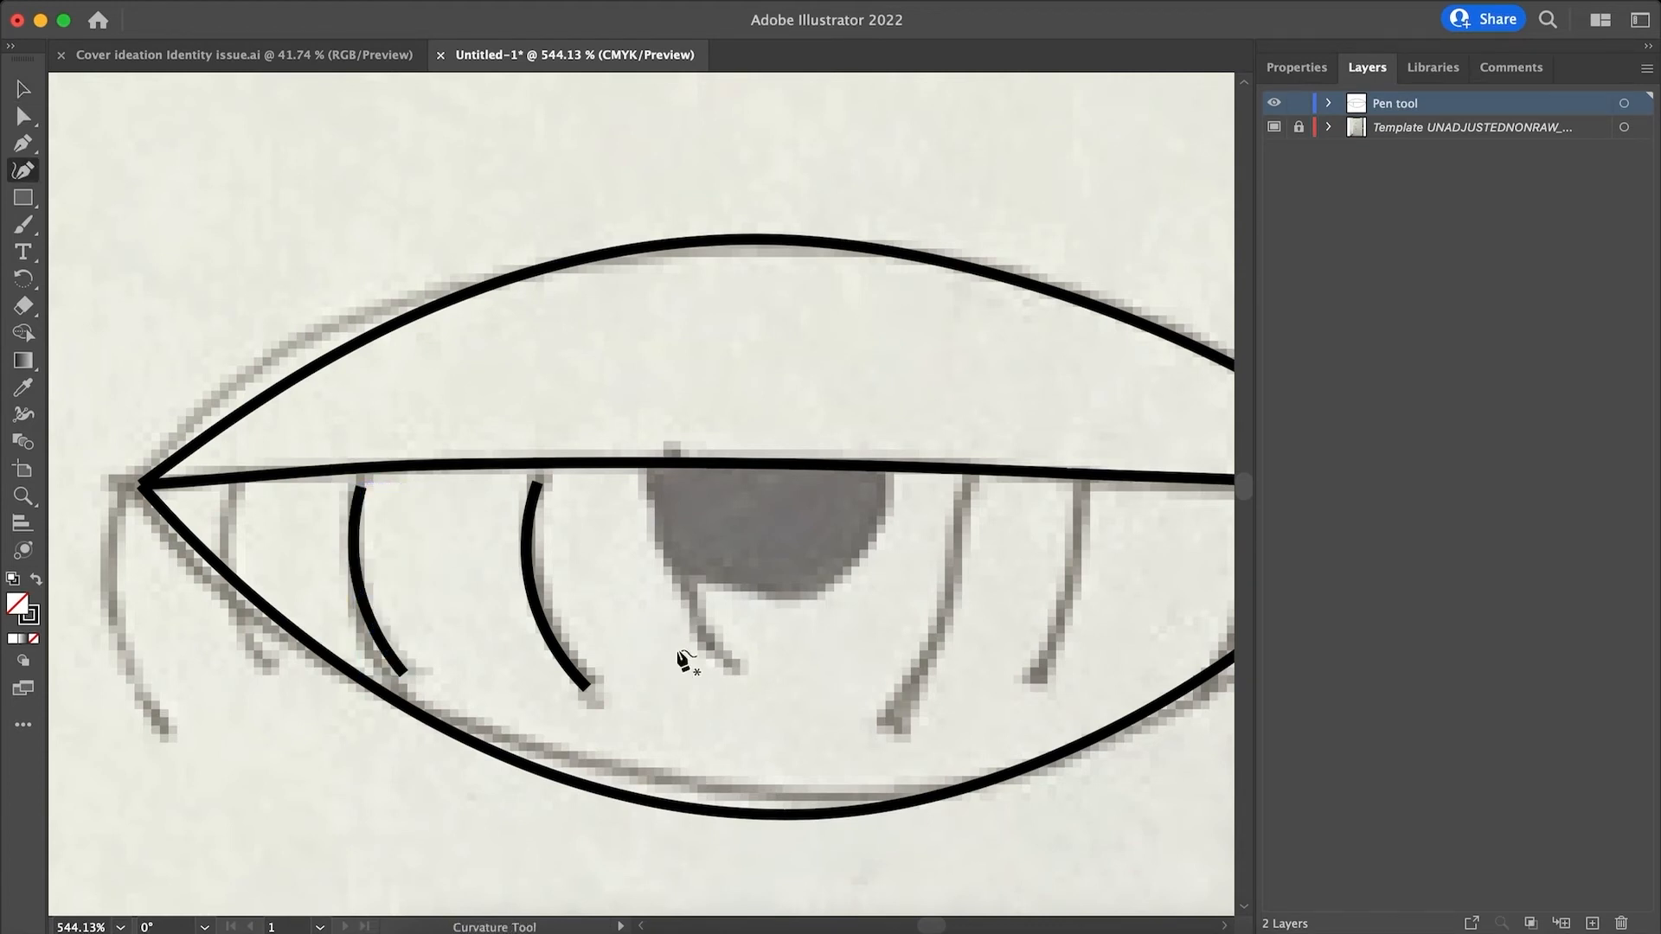
click(893, 724)
click(946, 608)
click(962, 496)
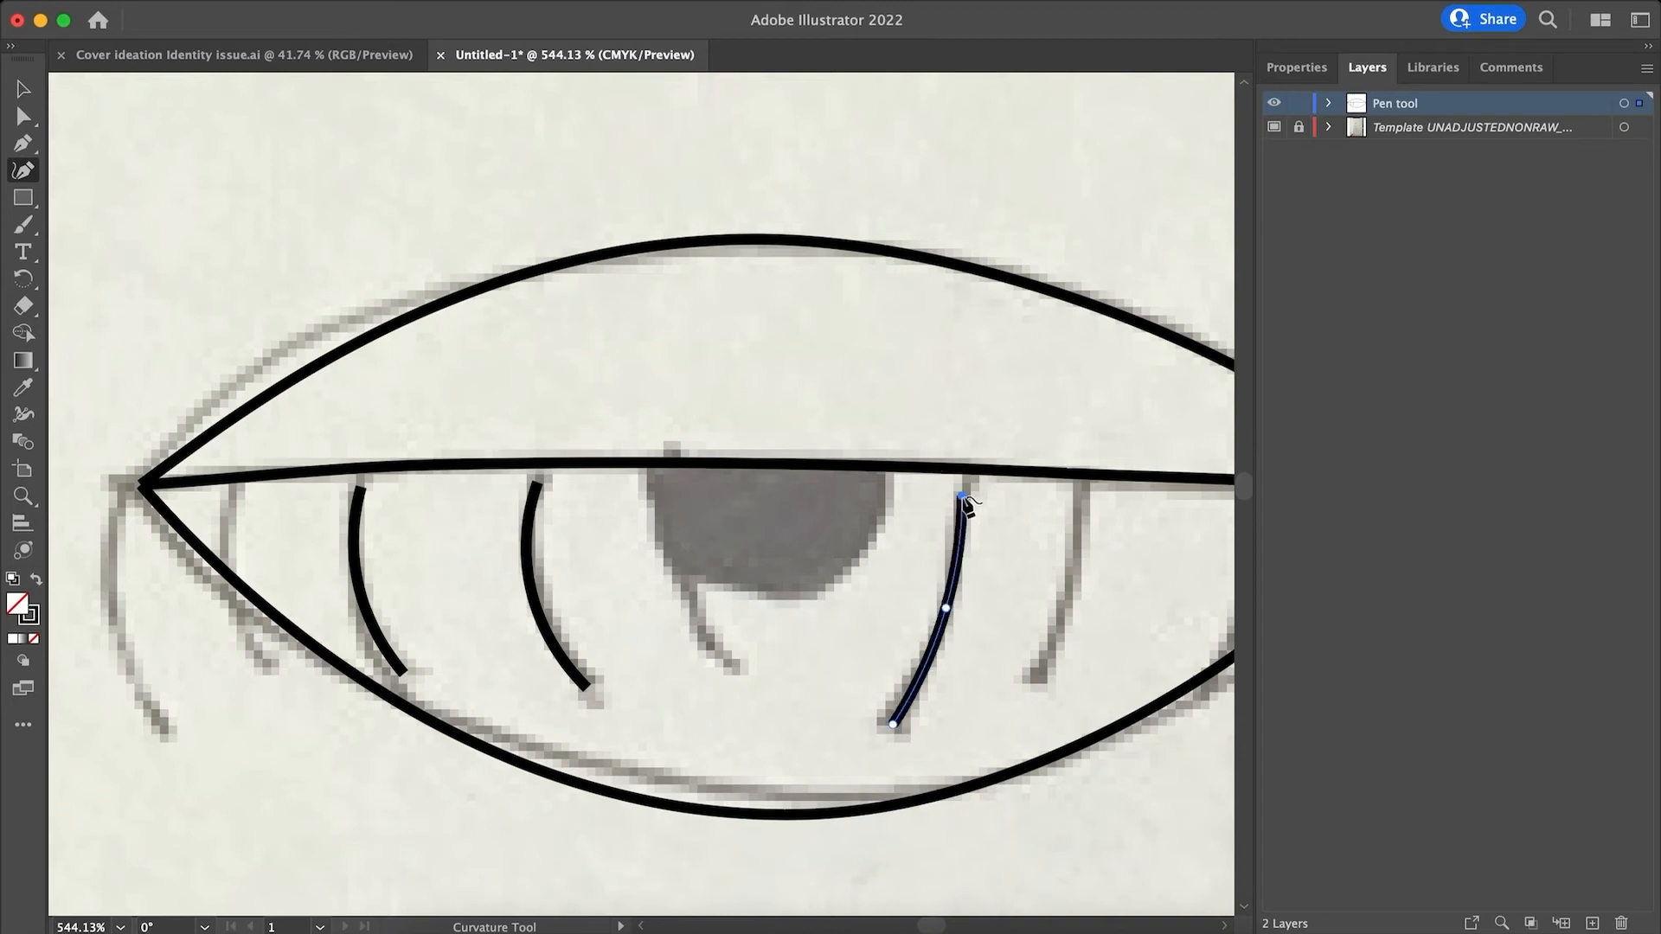
key(v)
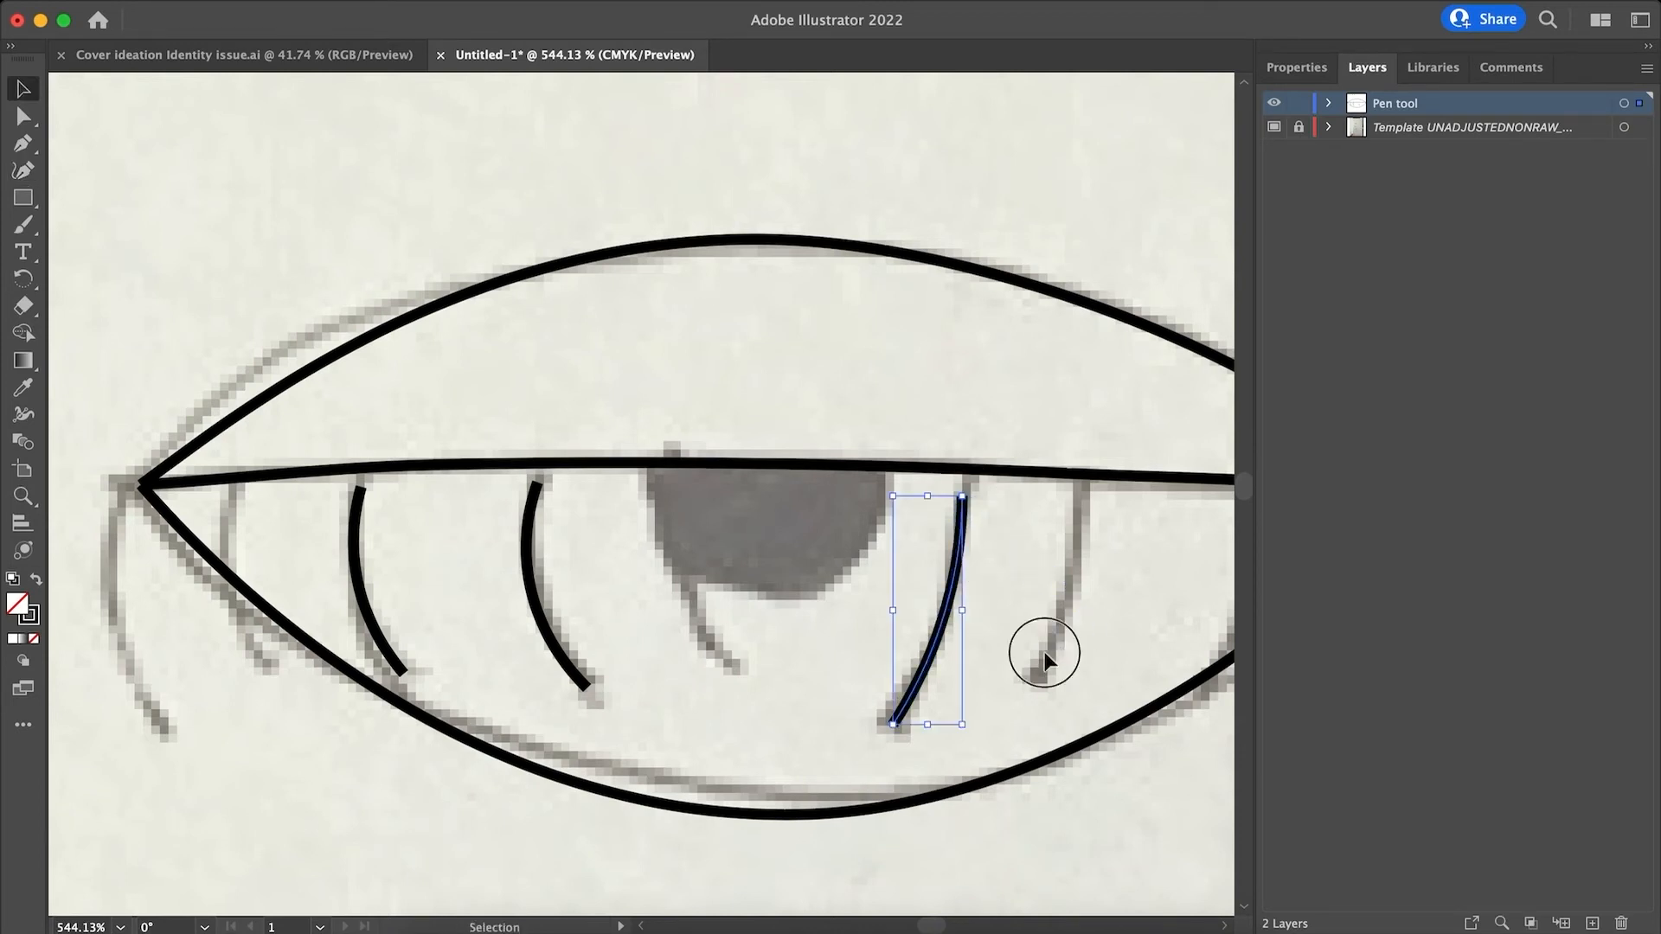
click(1044, 654)
Trace the second eyelash right of the pupil from its lower tip up to just below the eyelid line
key(shift+grave)
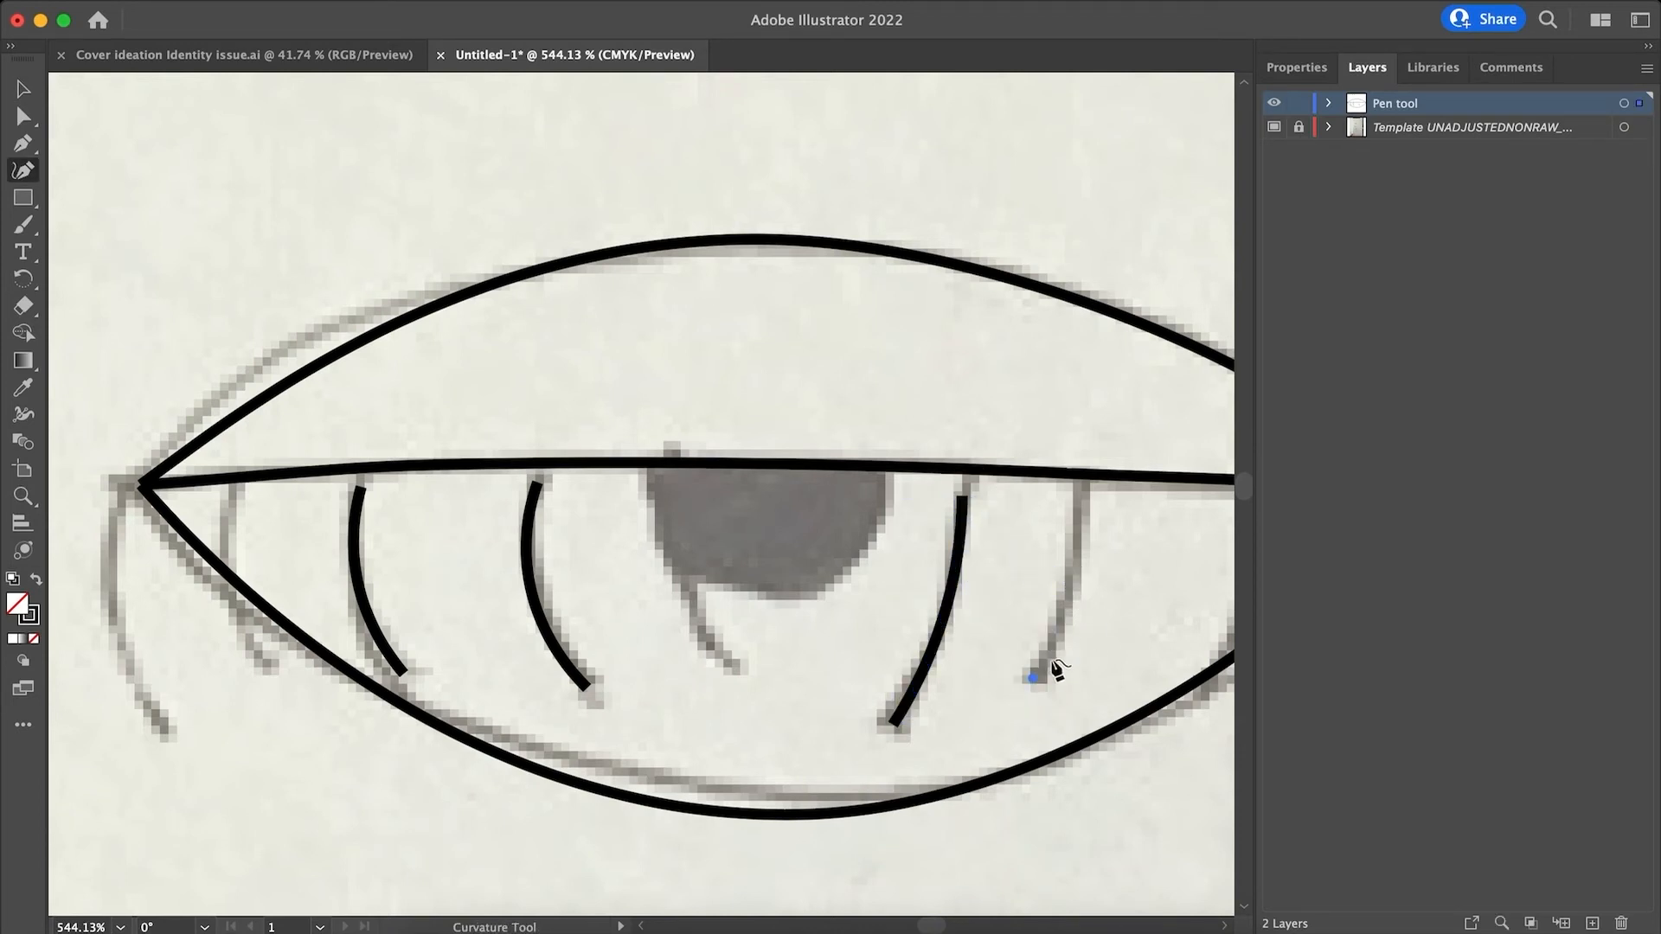
click(1032, 677)
click(1074, 595)
click(1085, 491)
scroll(1087, 495, right, 3)
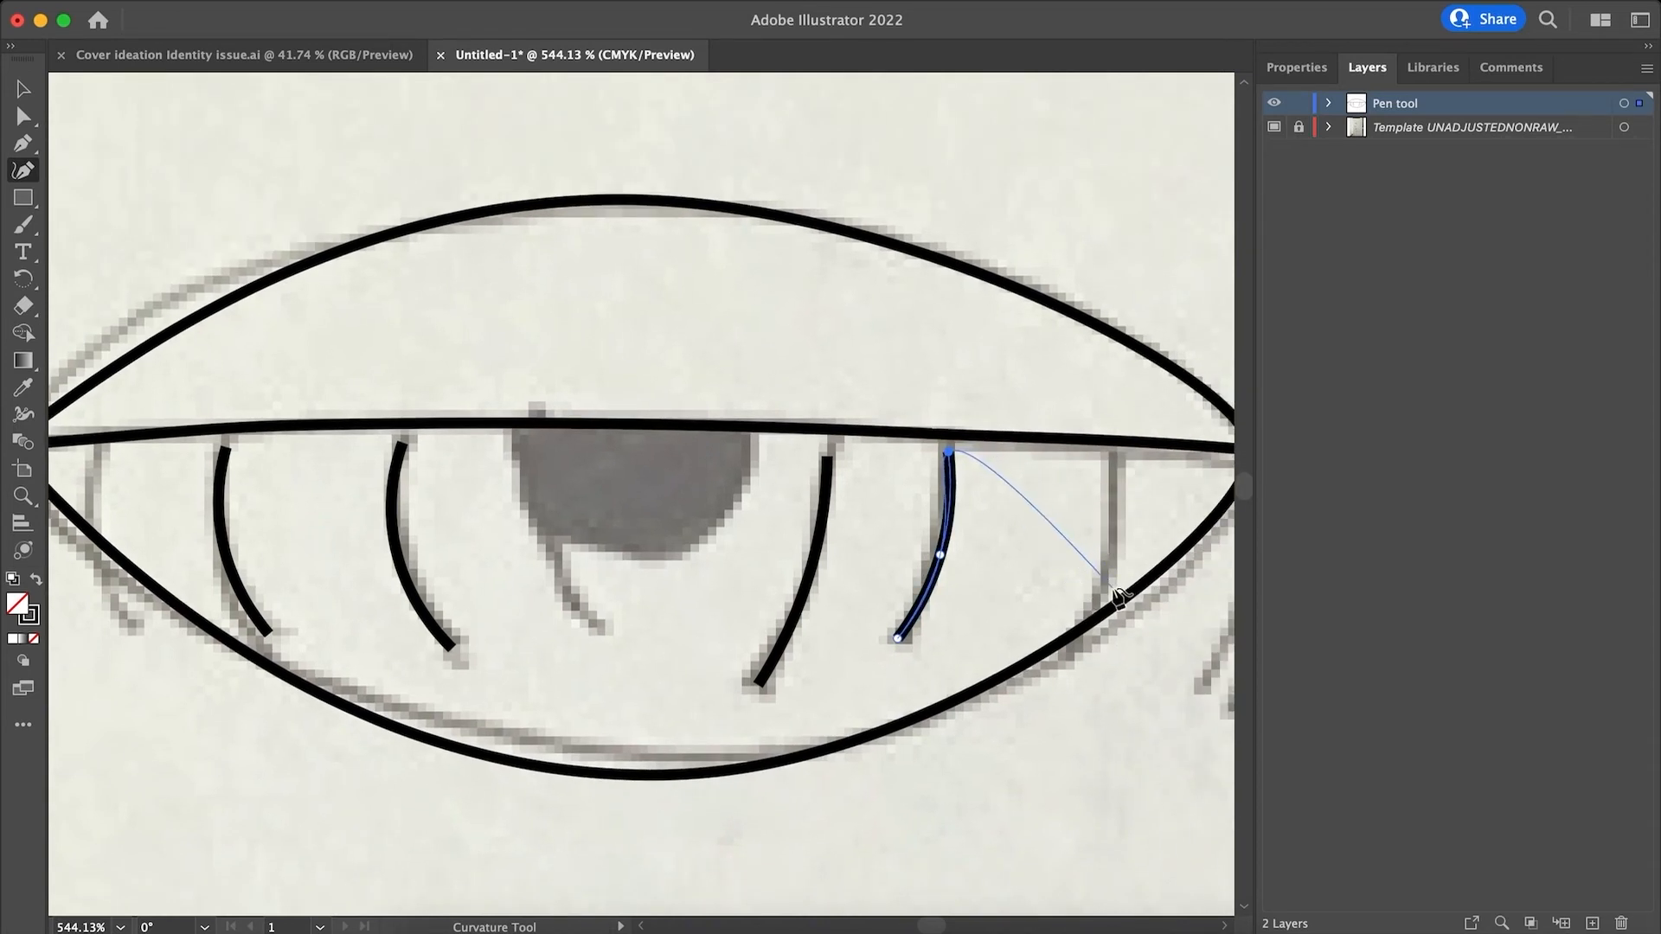
key(v)
click(1088, 555)
Trace the third eyelash right of the pupil, starting just inside the eye's lower outline and ending near the eyelid line
key(shift+grave)
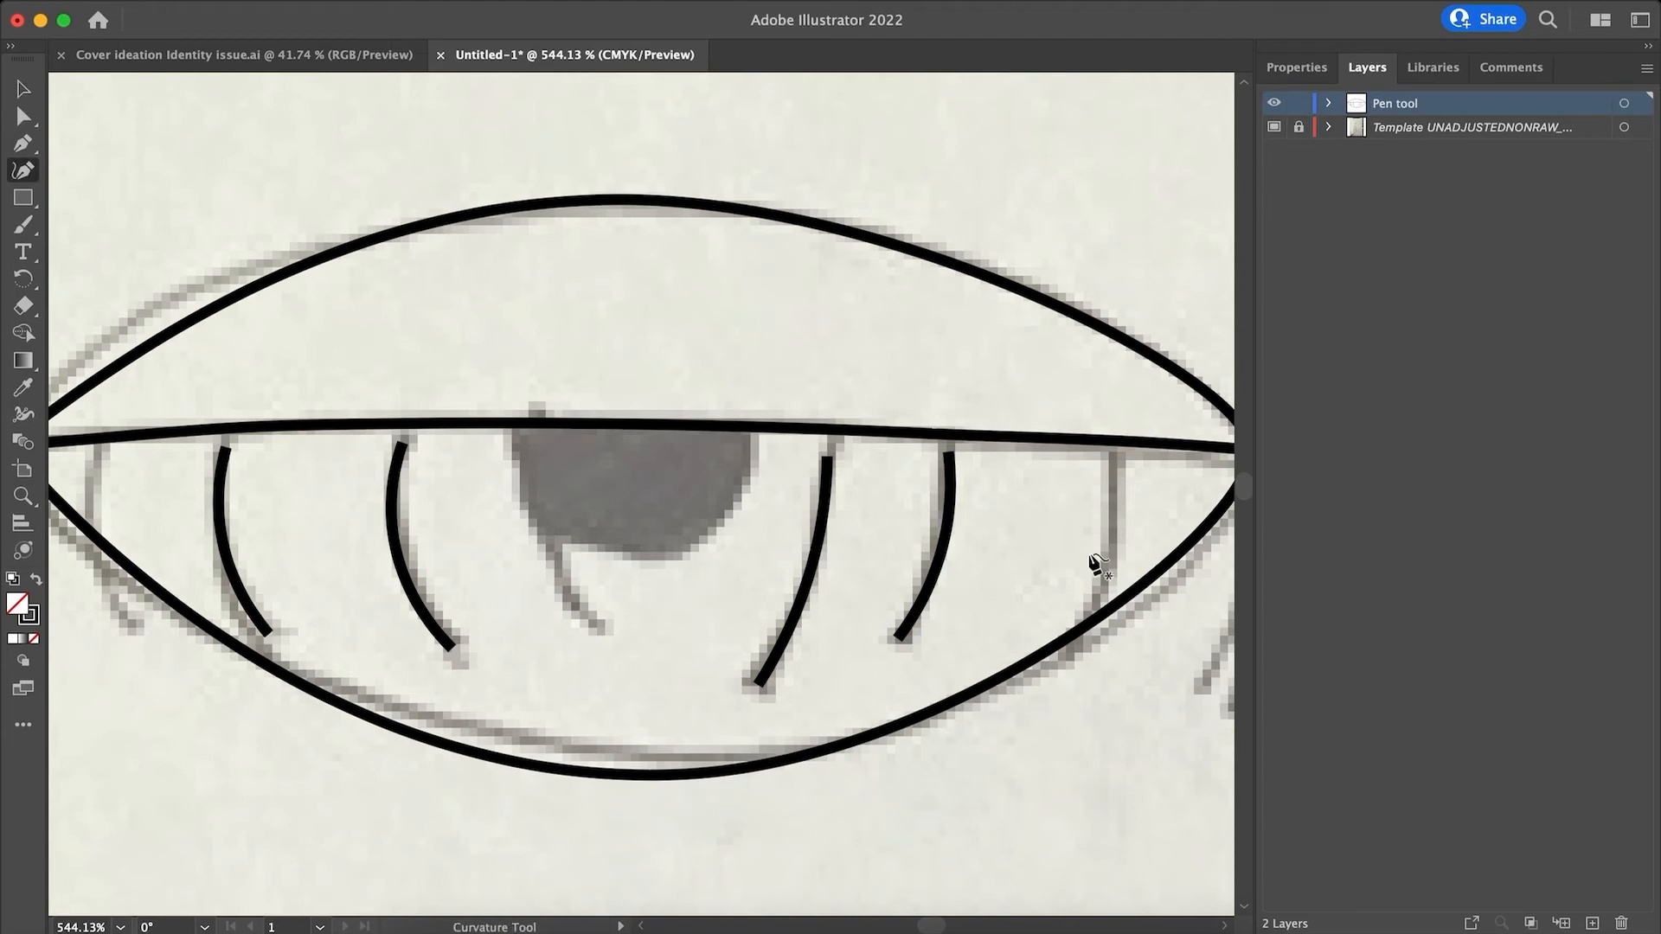
click(1064, 619)
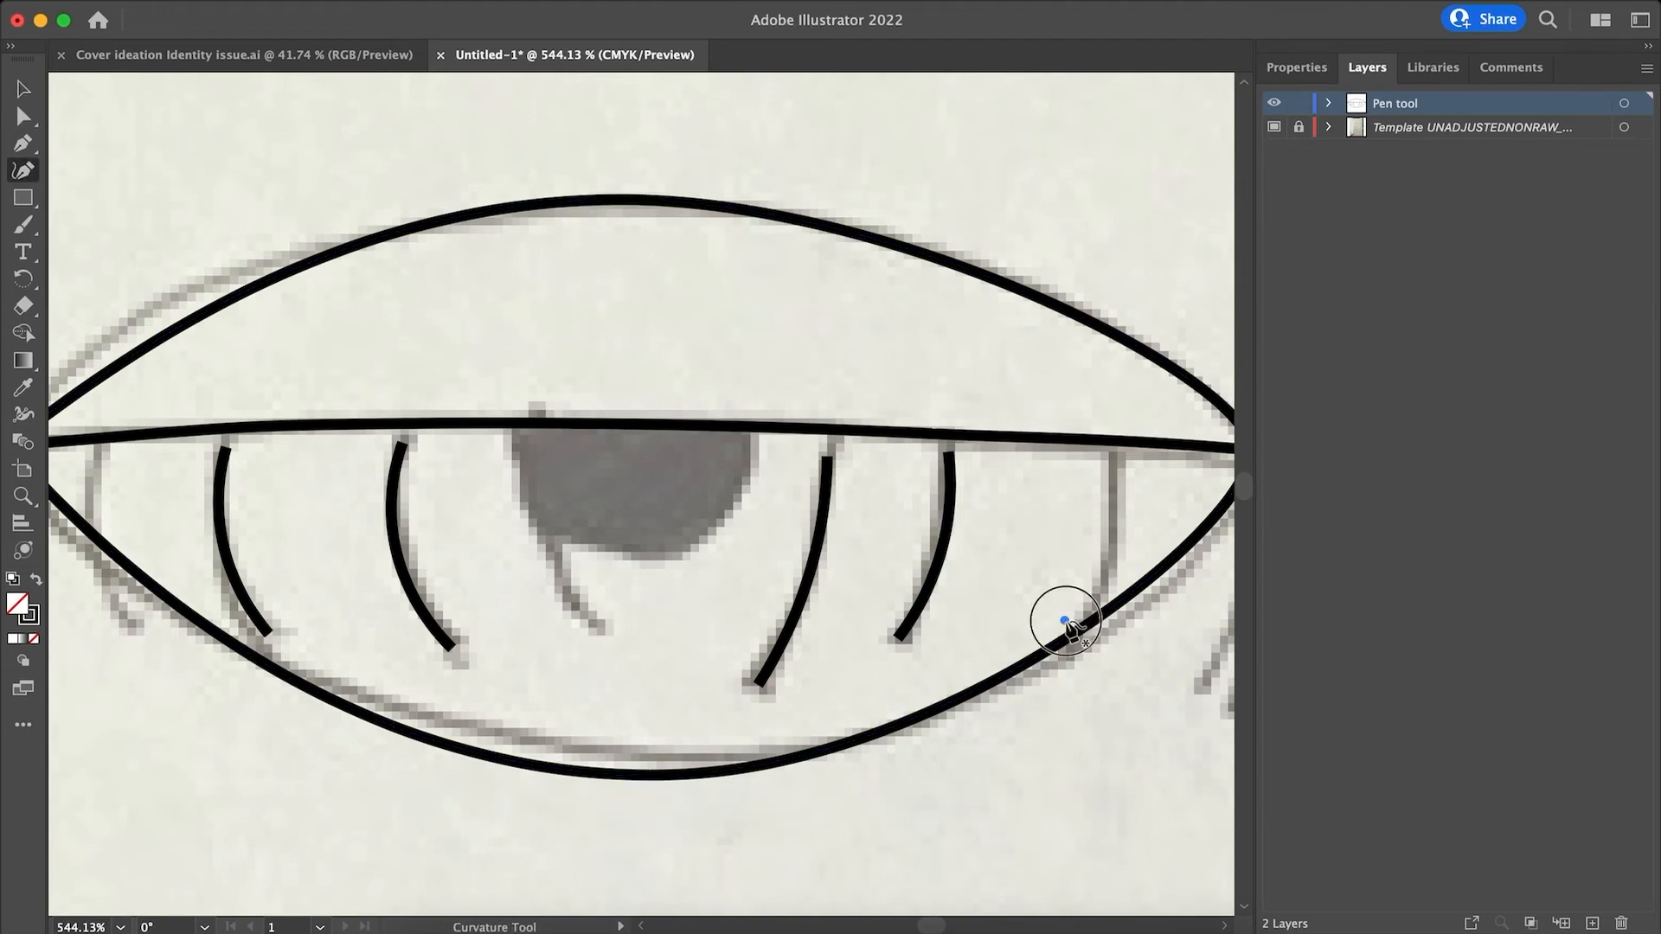
click(1111, 534)
click(1116, 454)
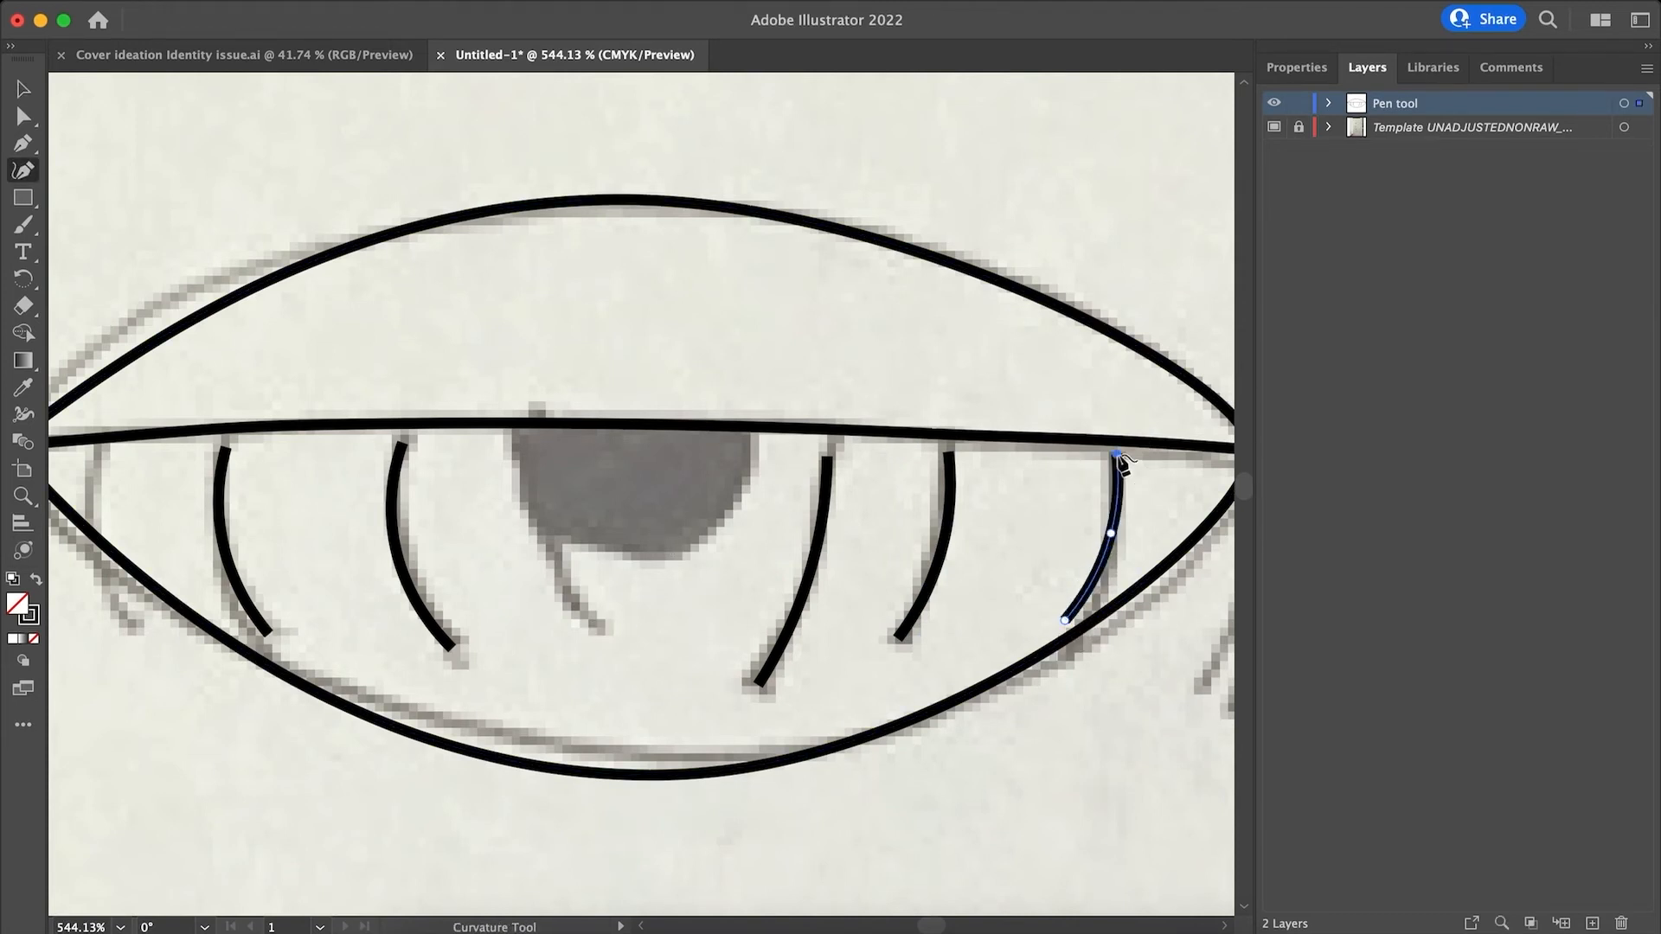
super+click(1023, 545)
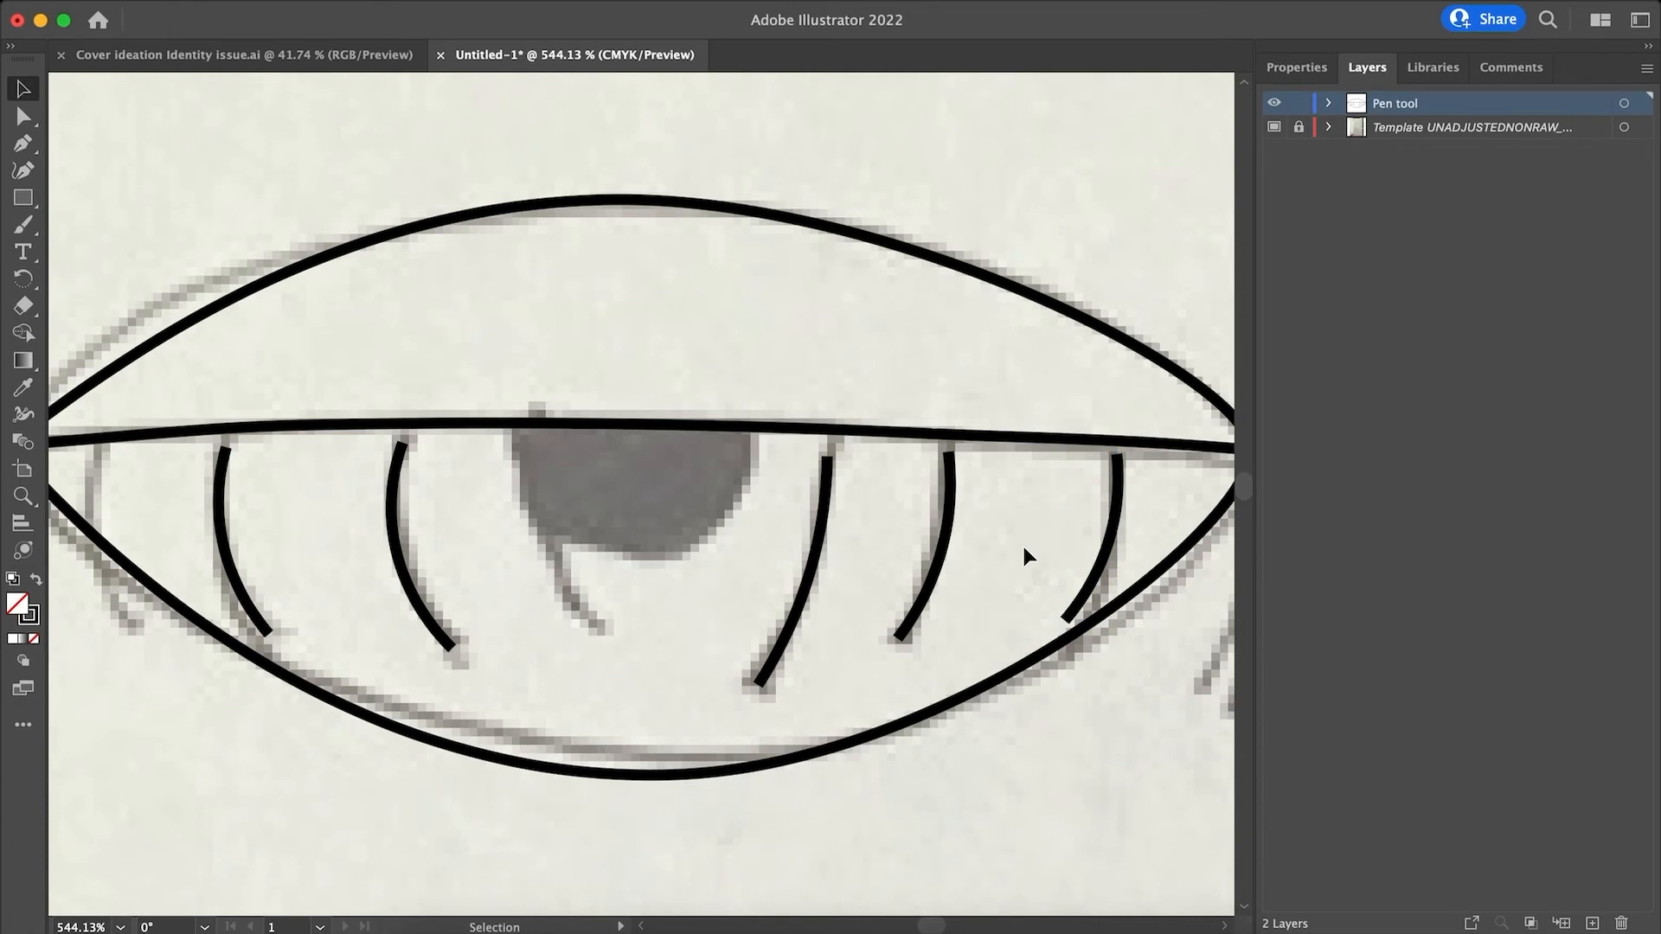
Trace the eyelash that runs down along the pupil's left edge, from its lower tip up to the eyelid line
click(595, 621)
click(533, 537)
click(515, 432)
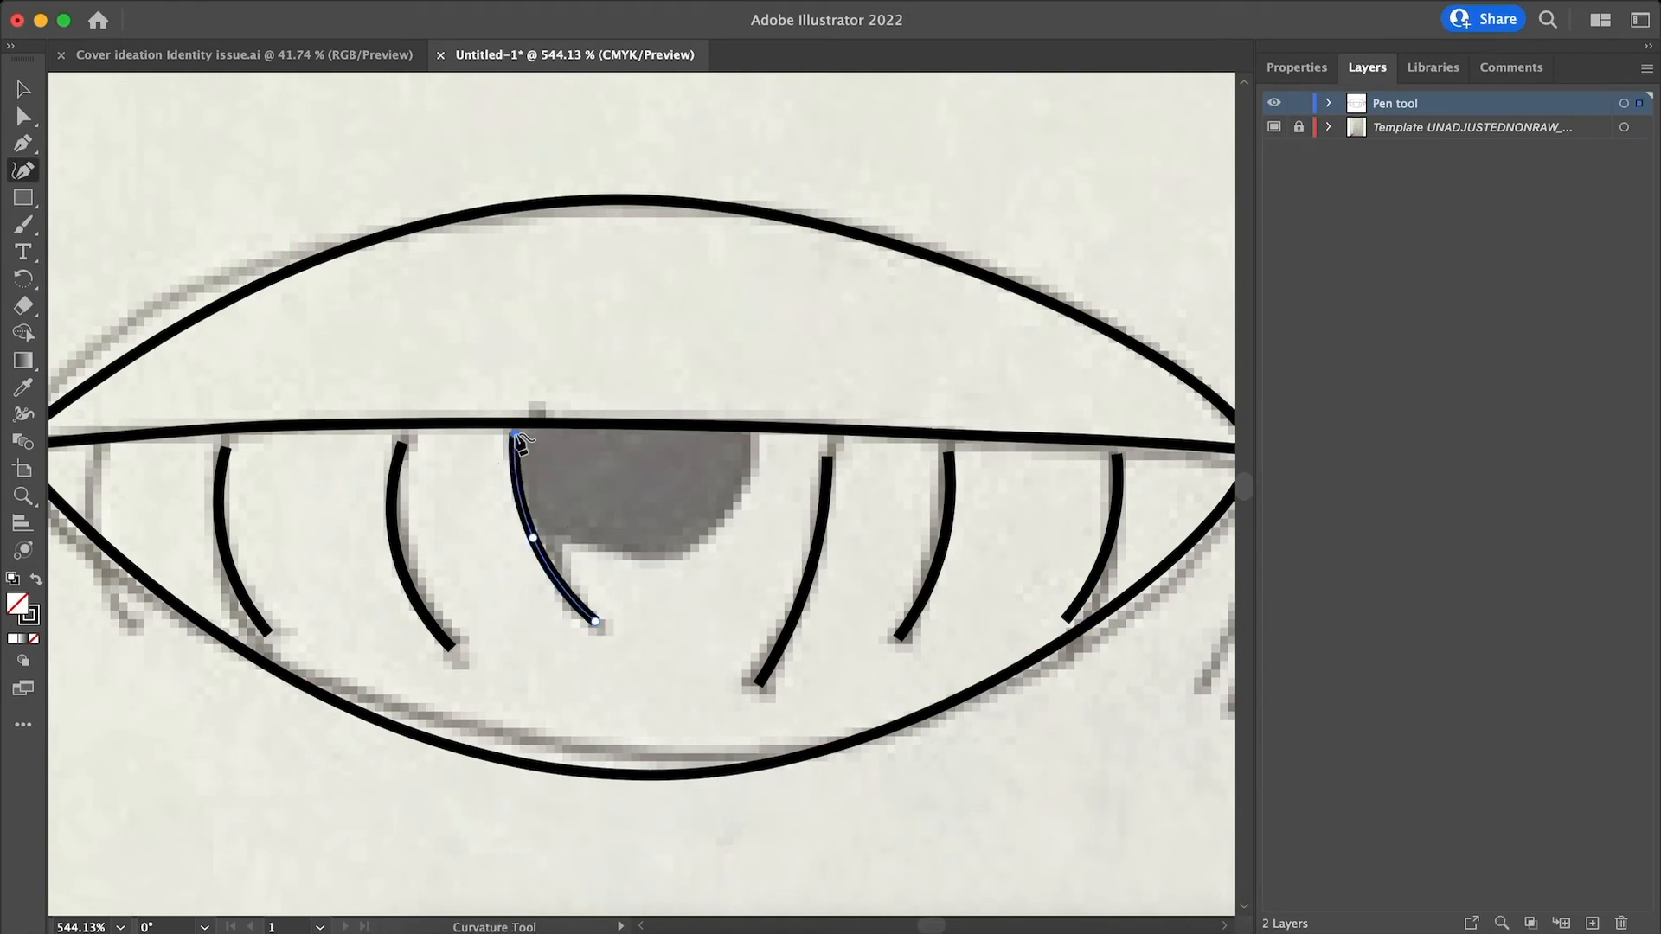
super+click(708, 616)
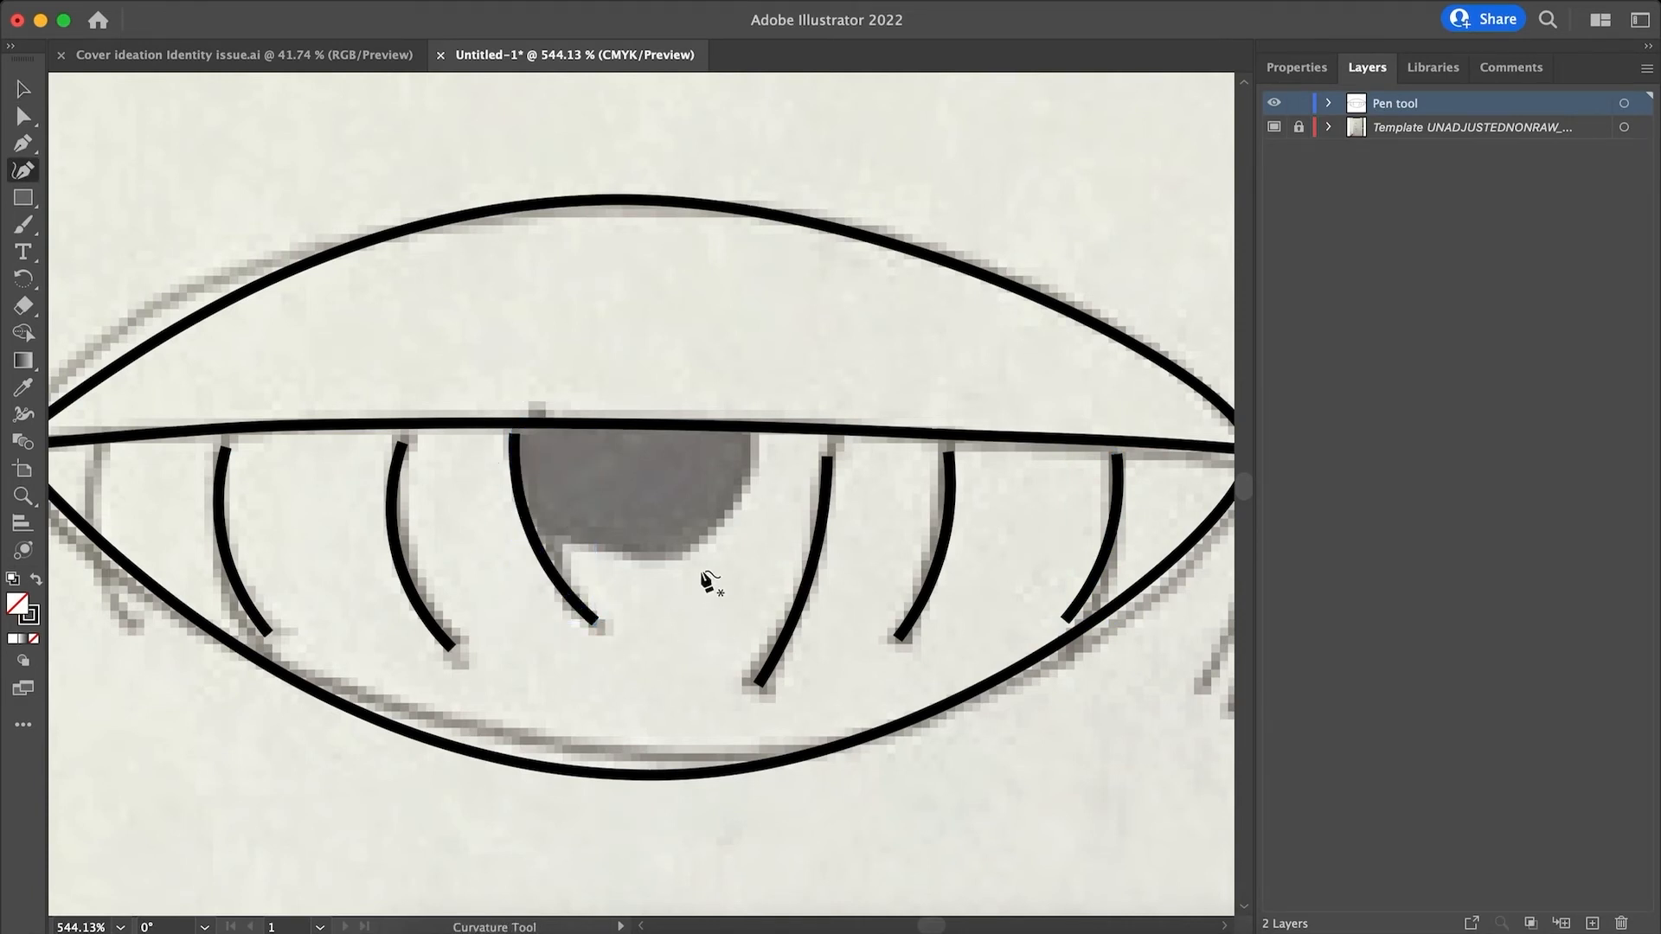
Trace the pupil's rounded lower edge from its upper right end around to the top of the lash on its left
click(752, 442)
click(682, 554)
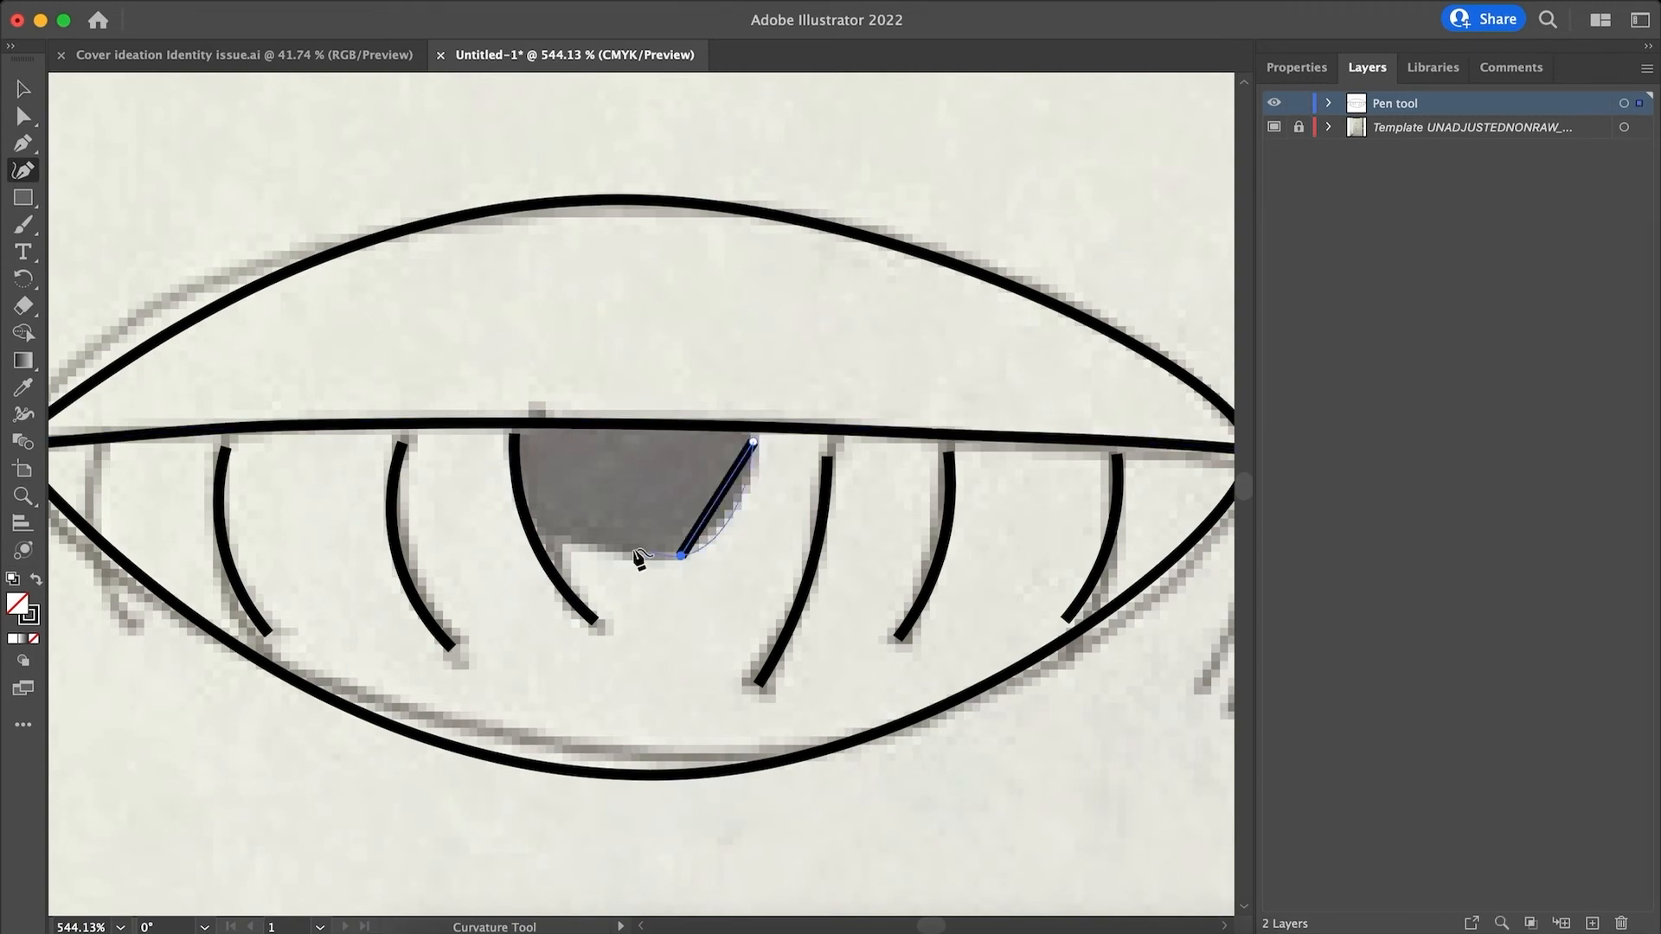
click(544, 529)
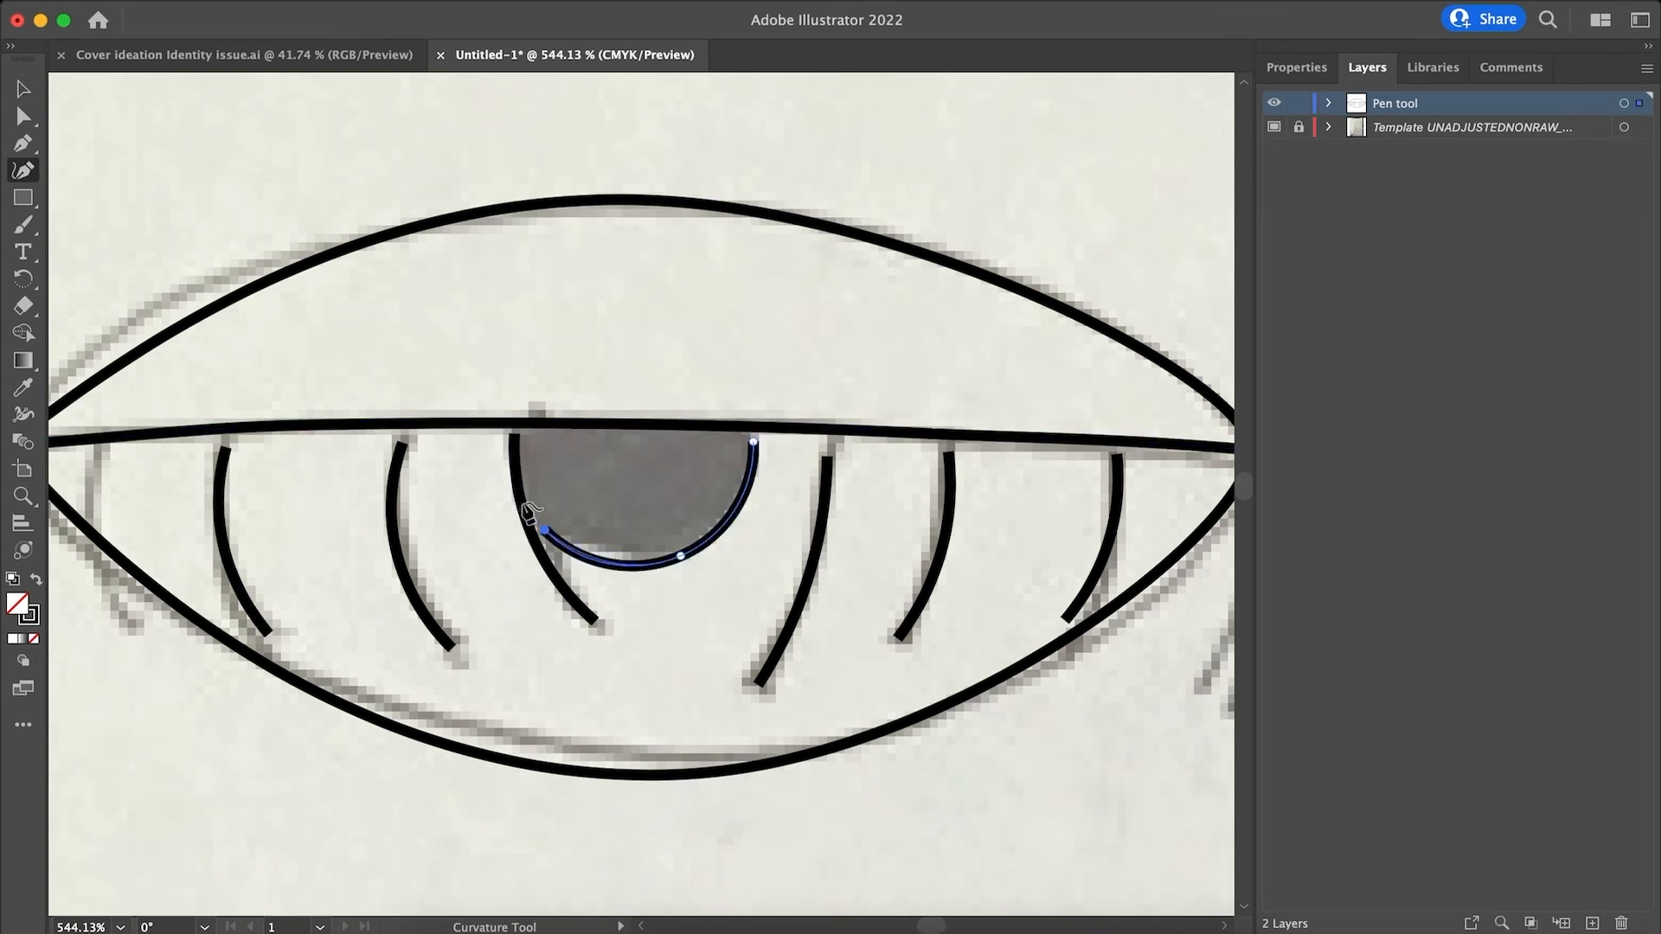
click(517, 433)
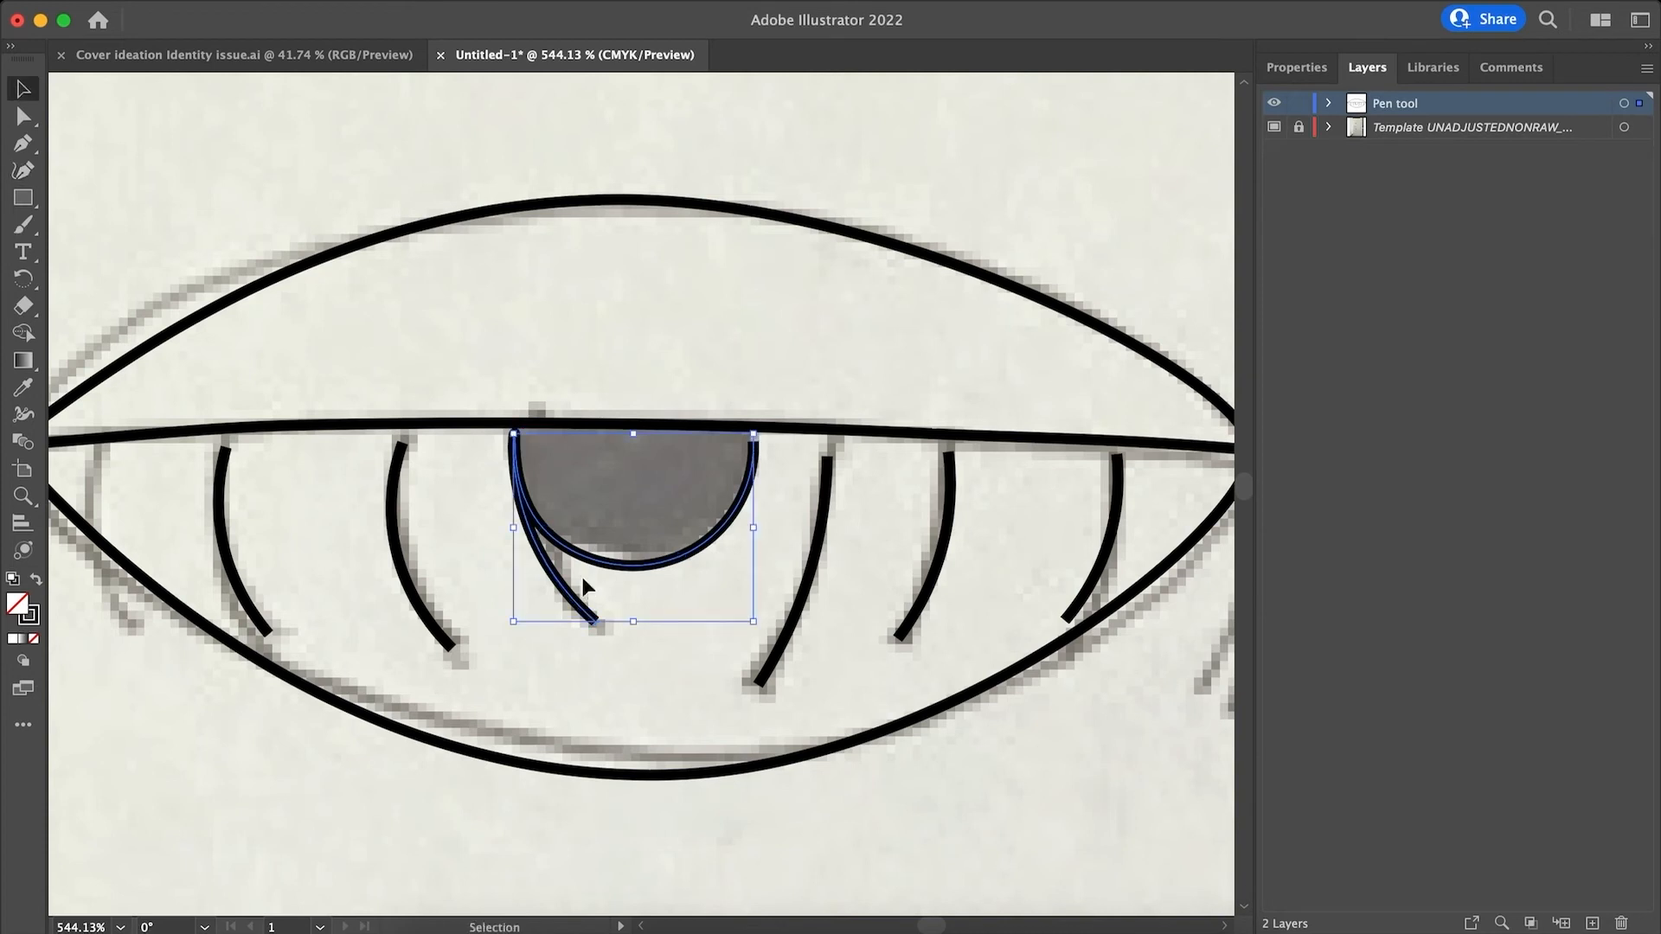
super+click(676, 707)
Move the upper anchors of the two eyelashes left of the pupil up onto the eyelid line with Direct Selection
scroll(677, 704, left, 5)
key(a)
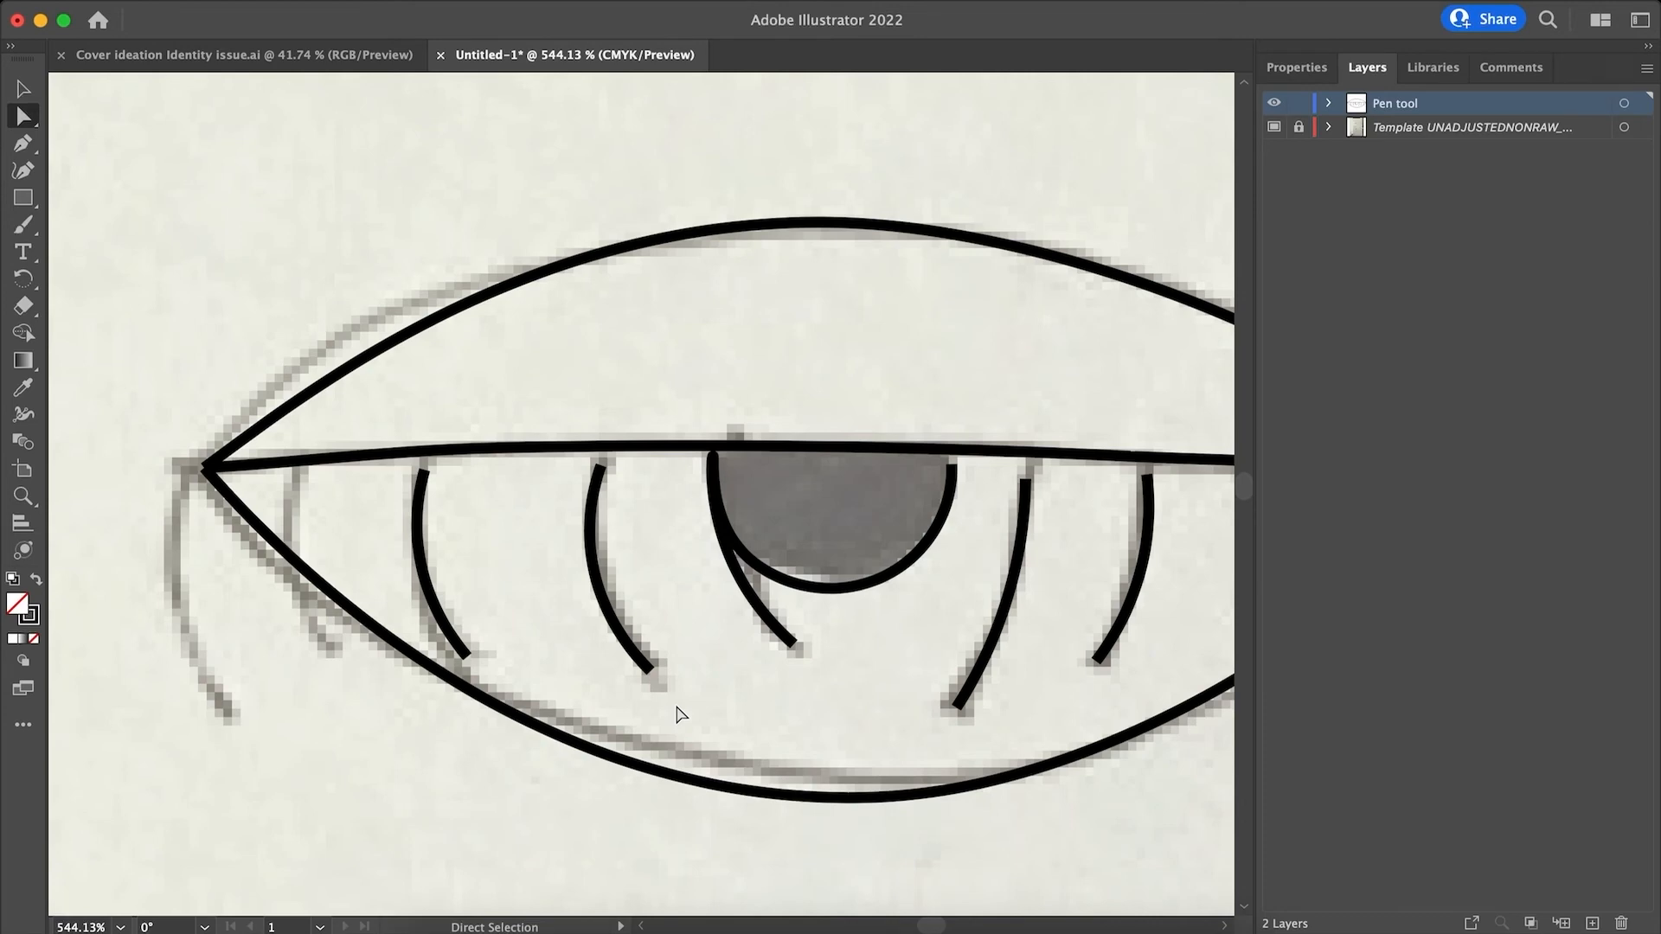
scroll(681, 713, up, 5)
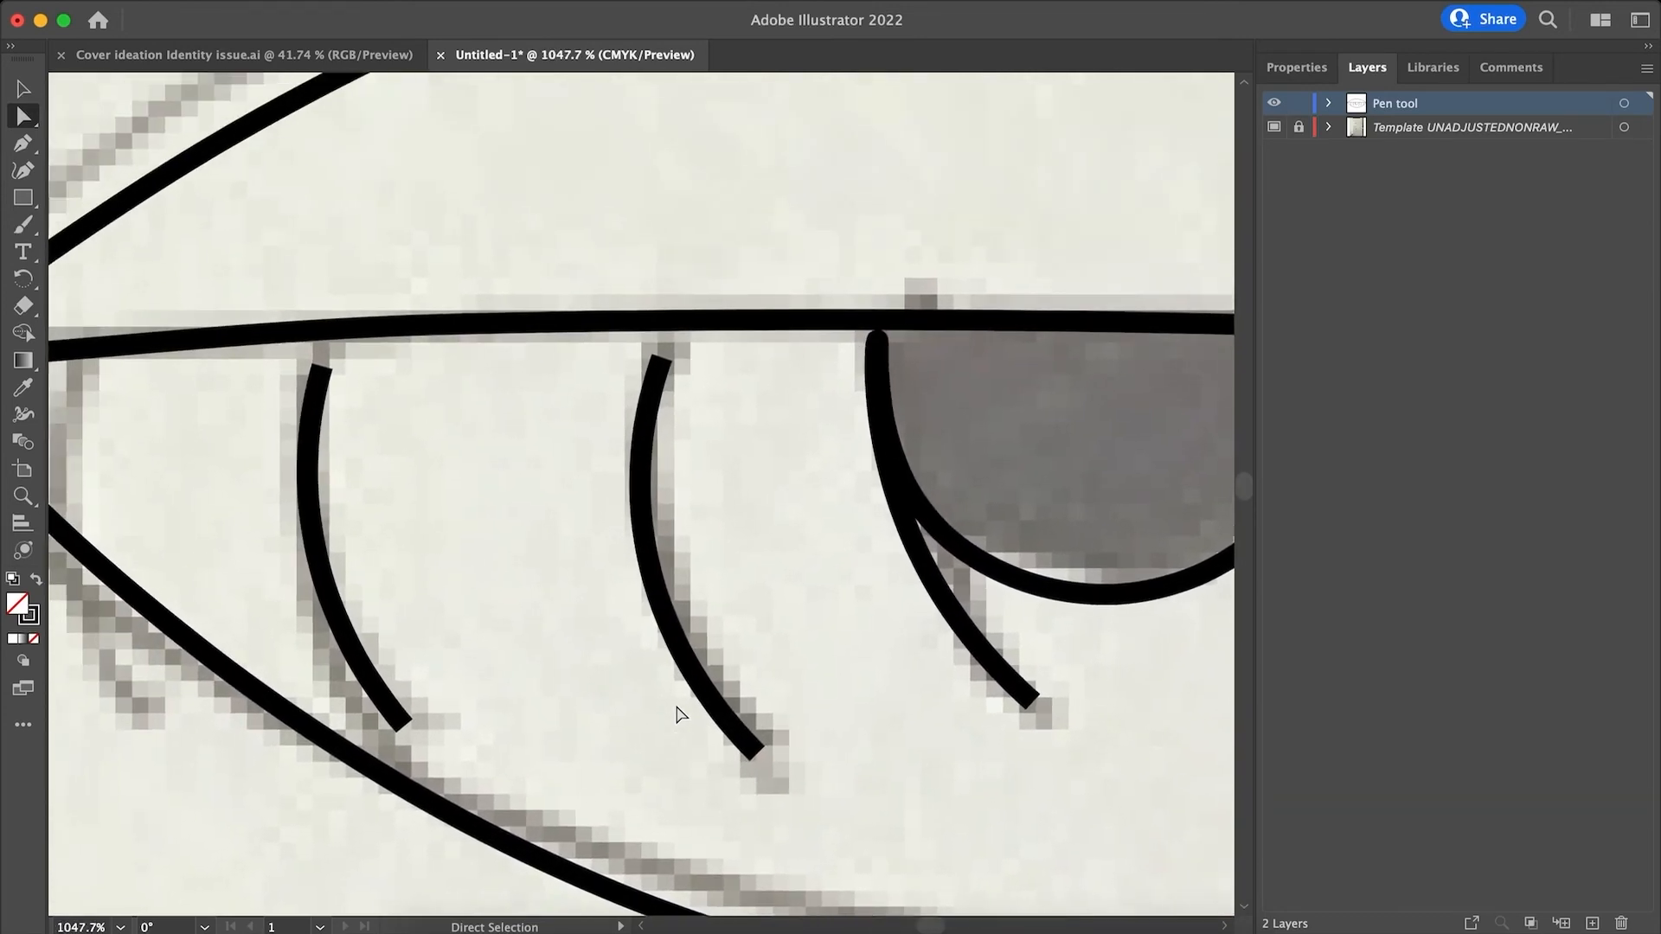
click(657, 371)
drag(657, 359, 668, 321)
click(318, 370)
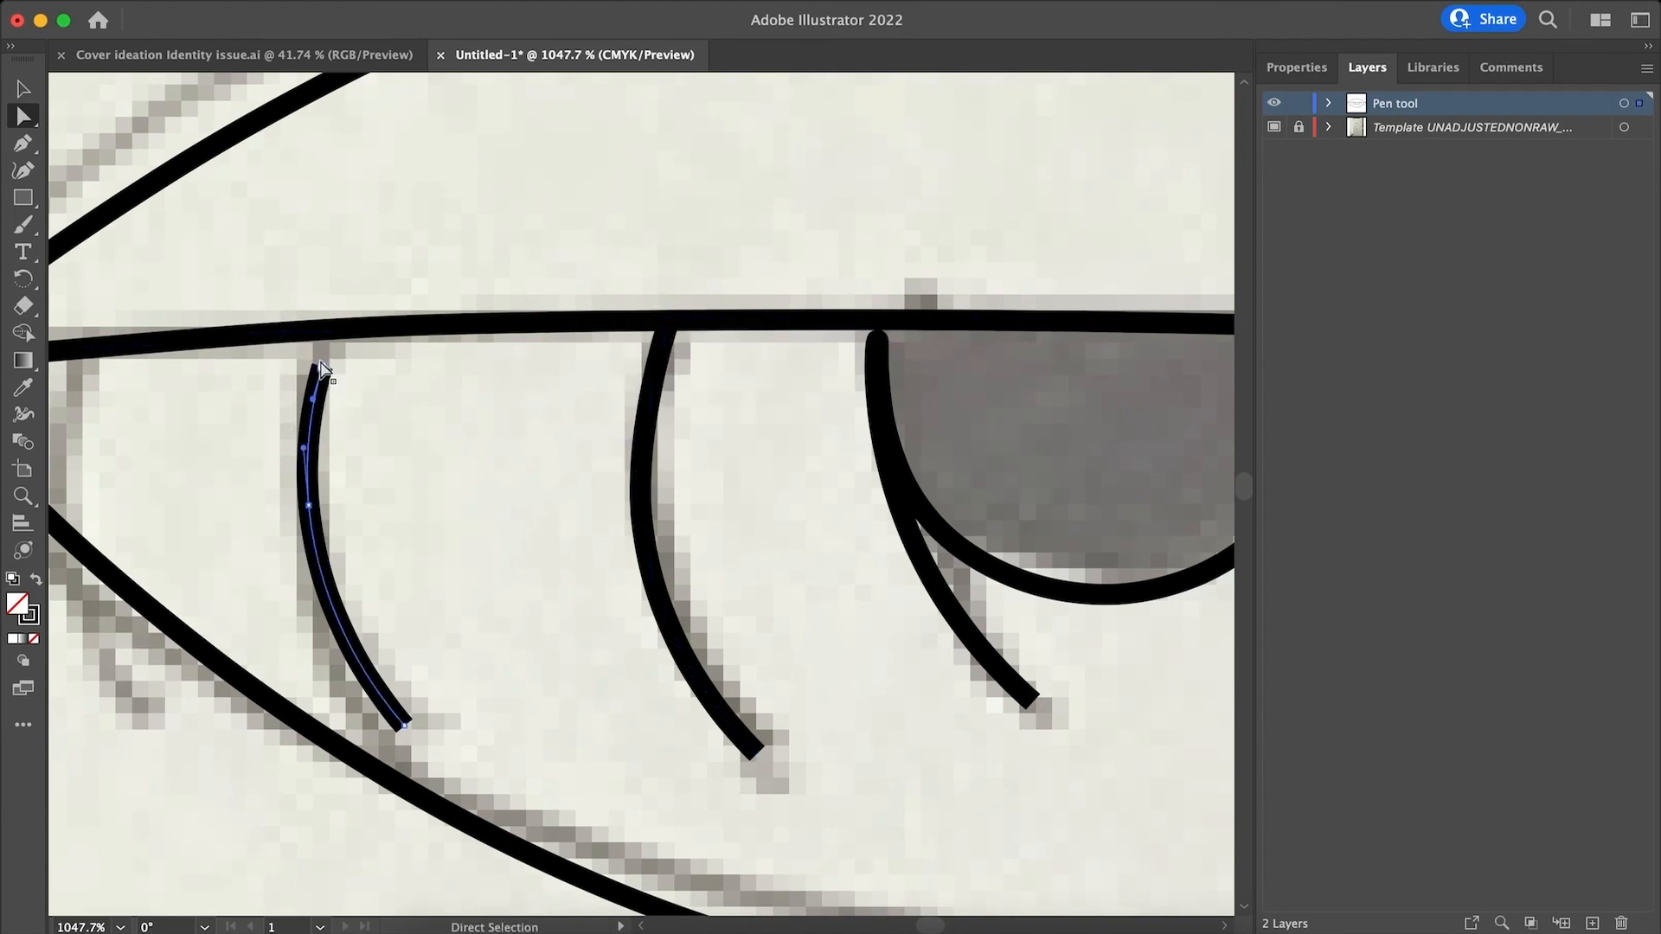
drag(321, 370, 323, 327)
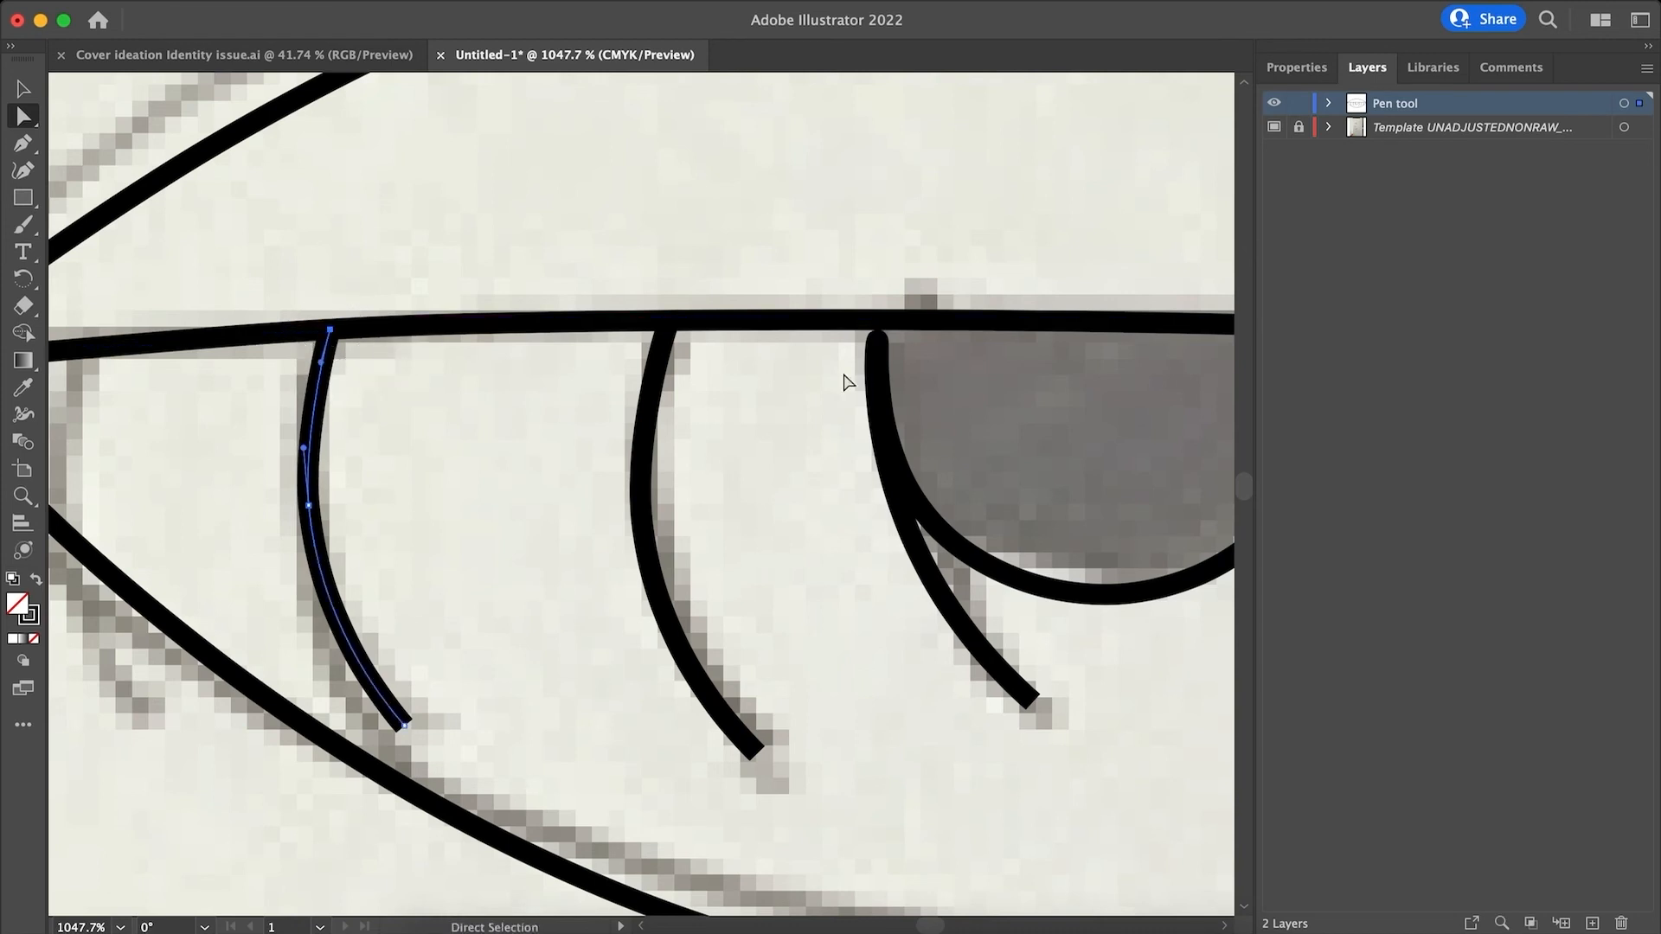
Move the upper ends of the pupil curve and of the first eyelash on its right up onto the eyelid line
drag(877, 342, 879, 282)
scroll(1000, 475, right, 5)
scroll(1001, 475, right, 5)
click(1018, 340)
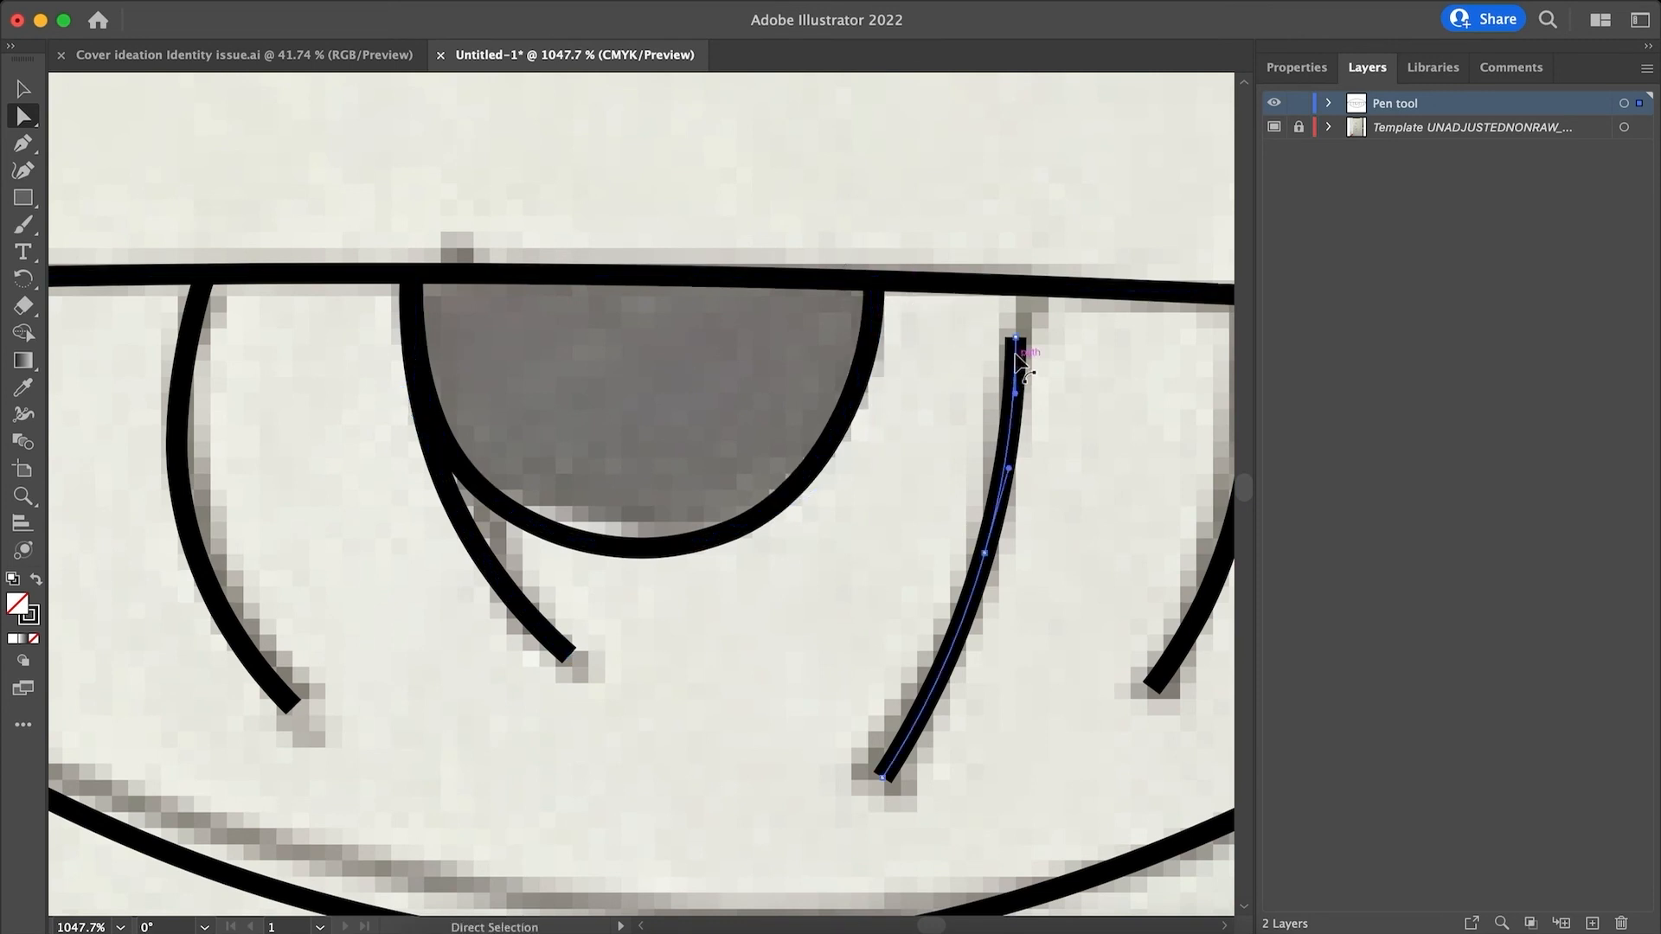
drag(1018, 341, 1016, 283)
Move the upper anchors of the two rightmost eyelashes inside the eye up onto the eyelid line, then deselect the paths
scroll(1083, 385, right, 10)
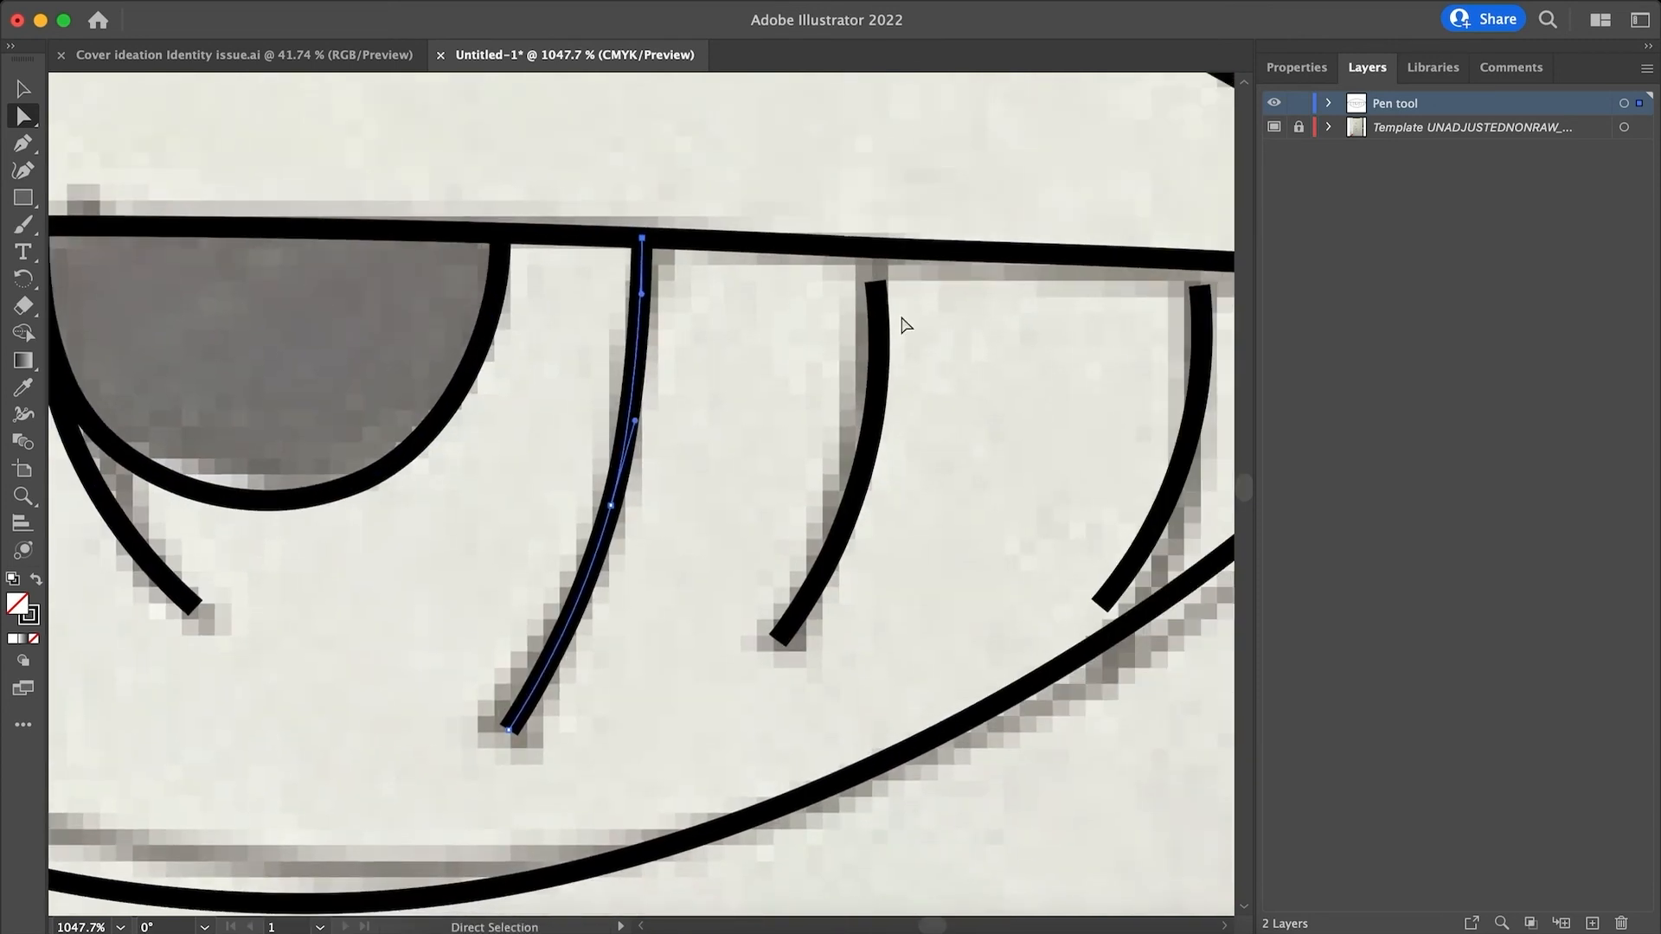
click(880, 327)
drag(876, 284, 864, 252)
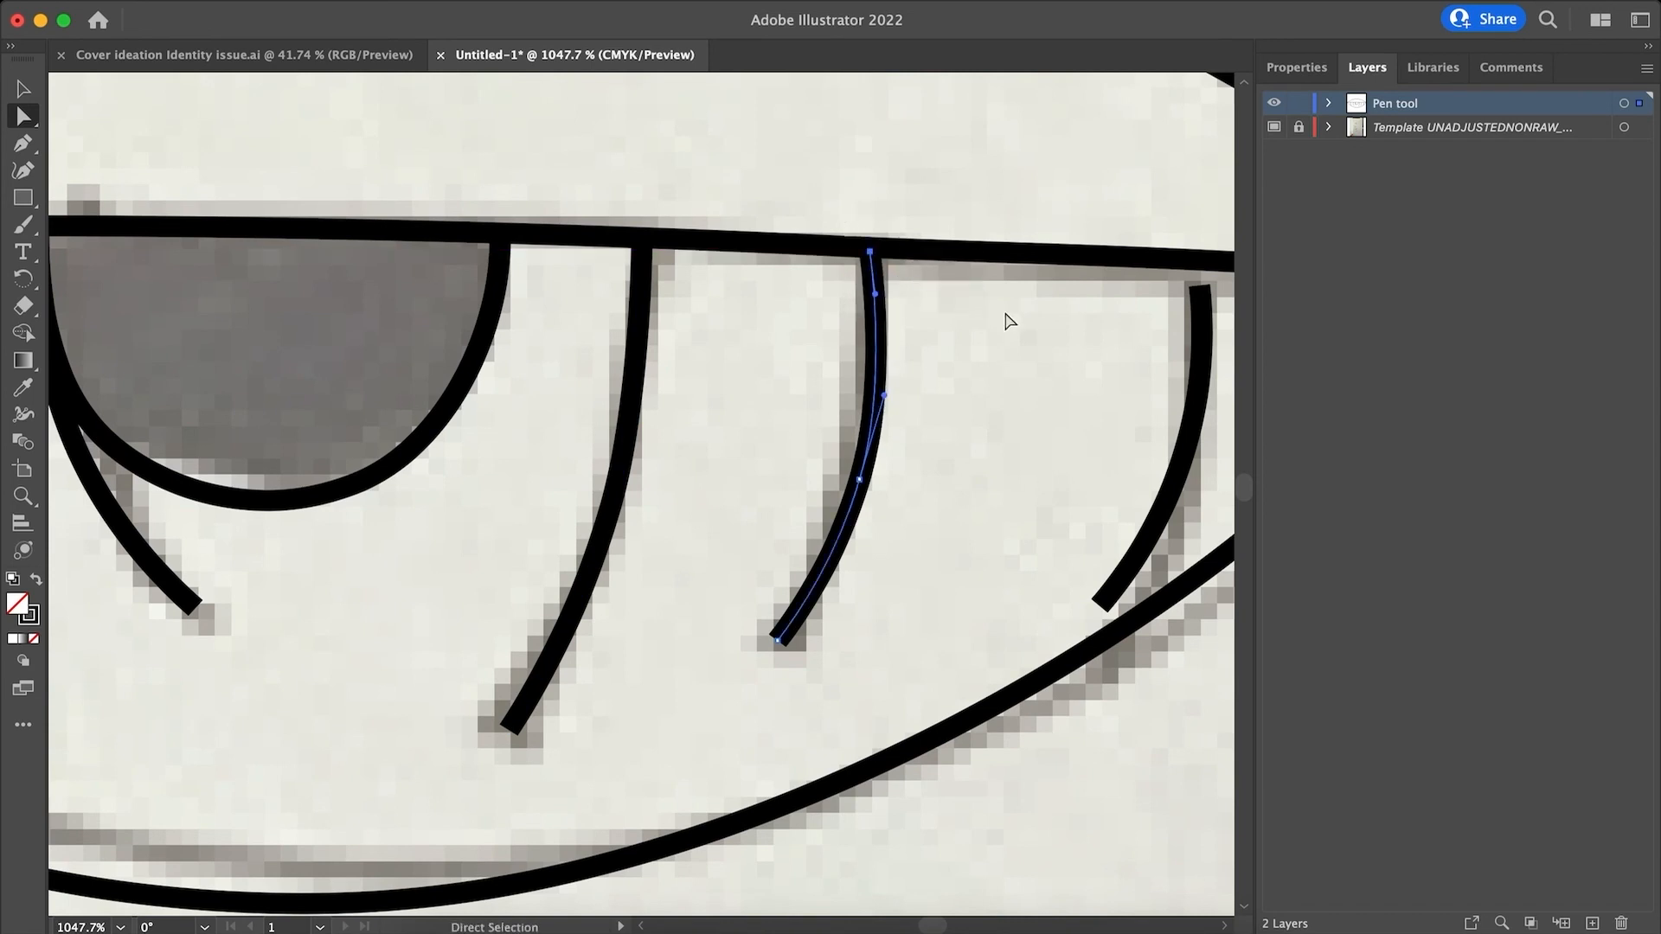
scroll(1004, 319, right, 3)
click(1099, 290)
mouse_move(1092, 256)
mouse_down()
mouse_move(1086, 223)
mouse_move(1078, 237)
mouse_up()
scroll(957, 349, down, 6)
scroll(957, 349, left, 4)
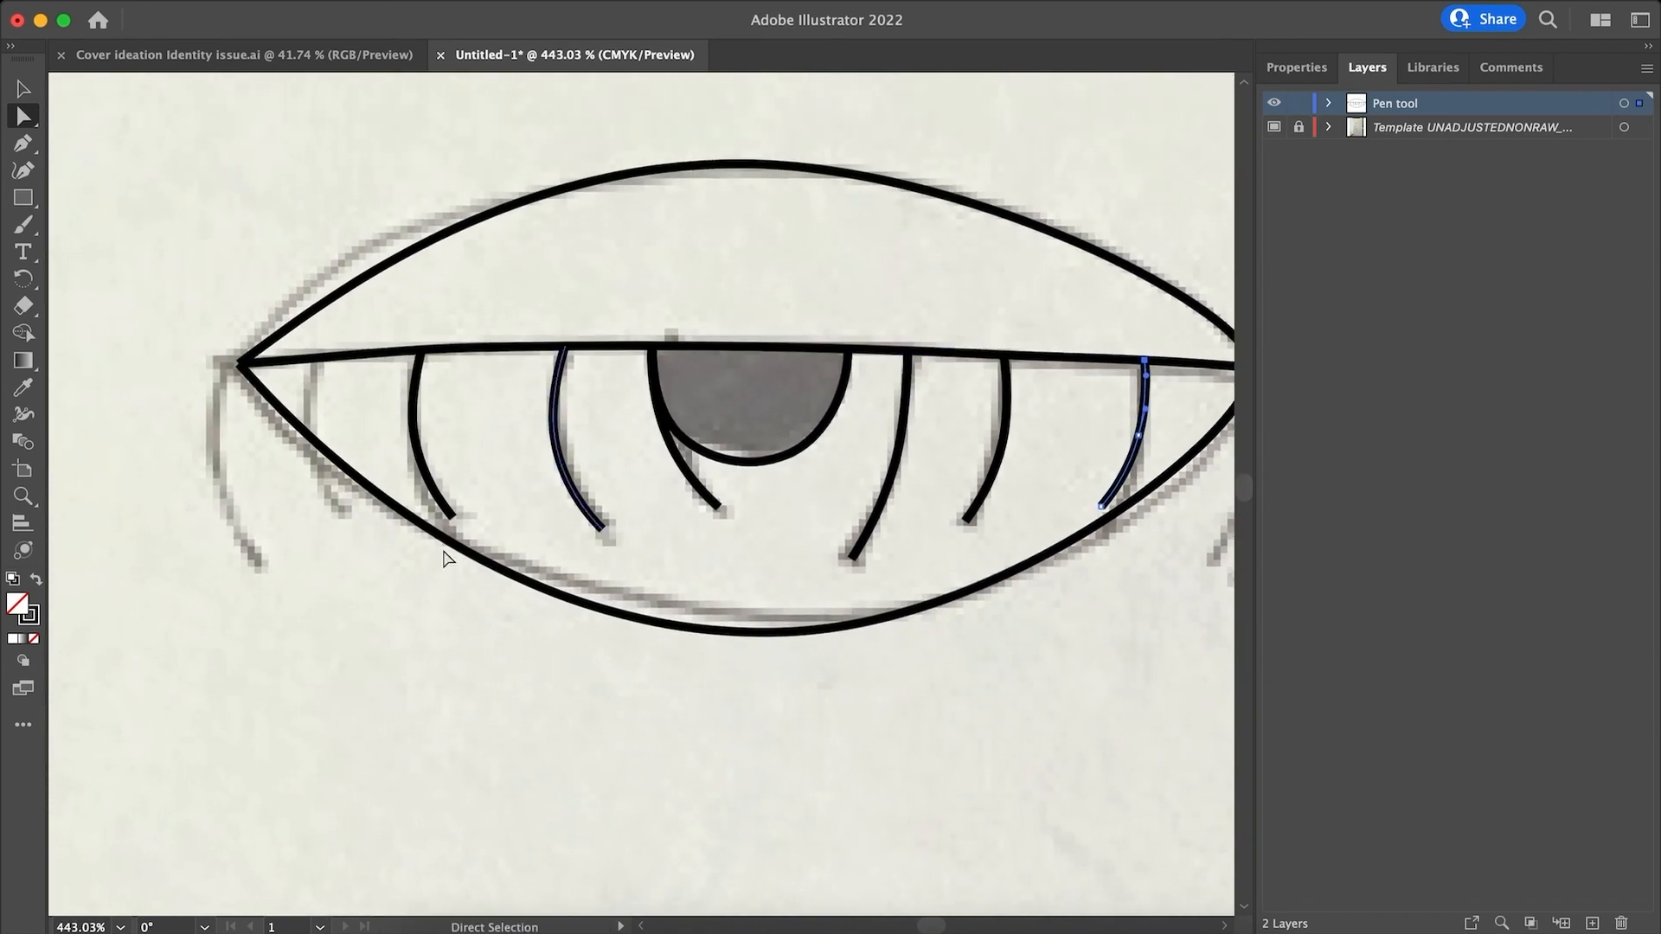
click(341, 594)
Hide the template layer and examine the traced eye on its own
scroll(340, 594, down, 4)
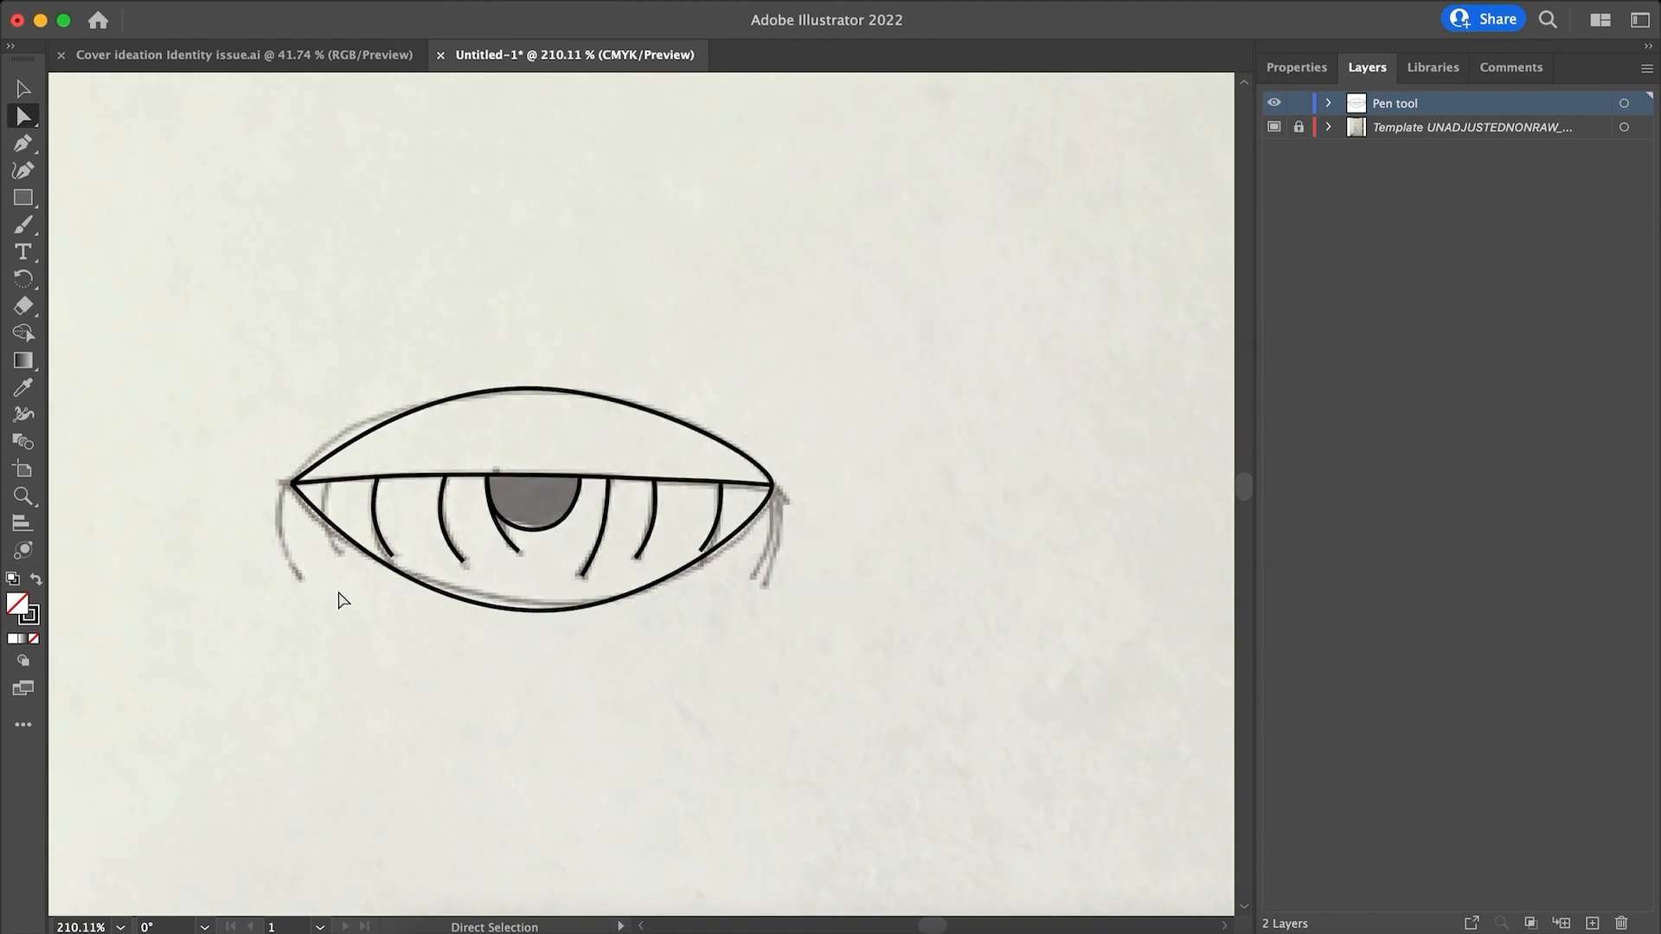
scroll(340, 594, up, 4)
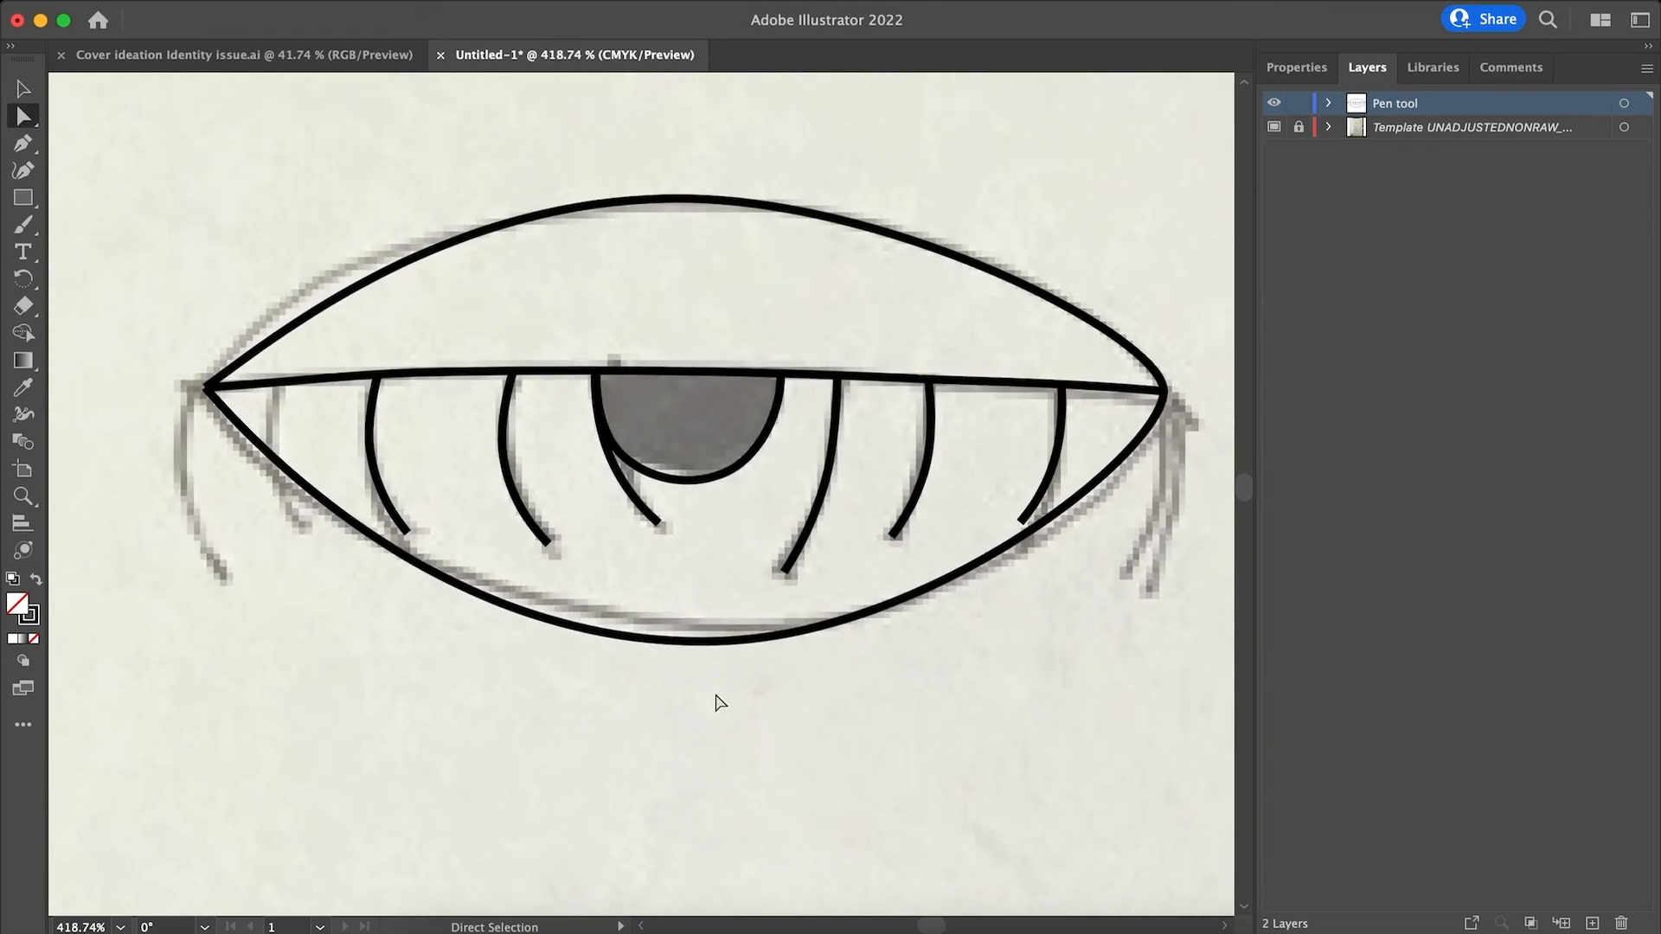
scroll(718, 701, down, 3)
click(1274, 127)
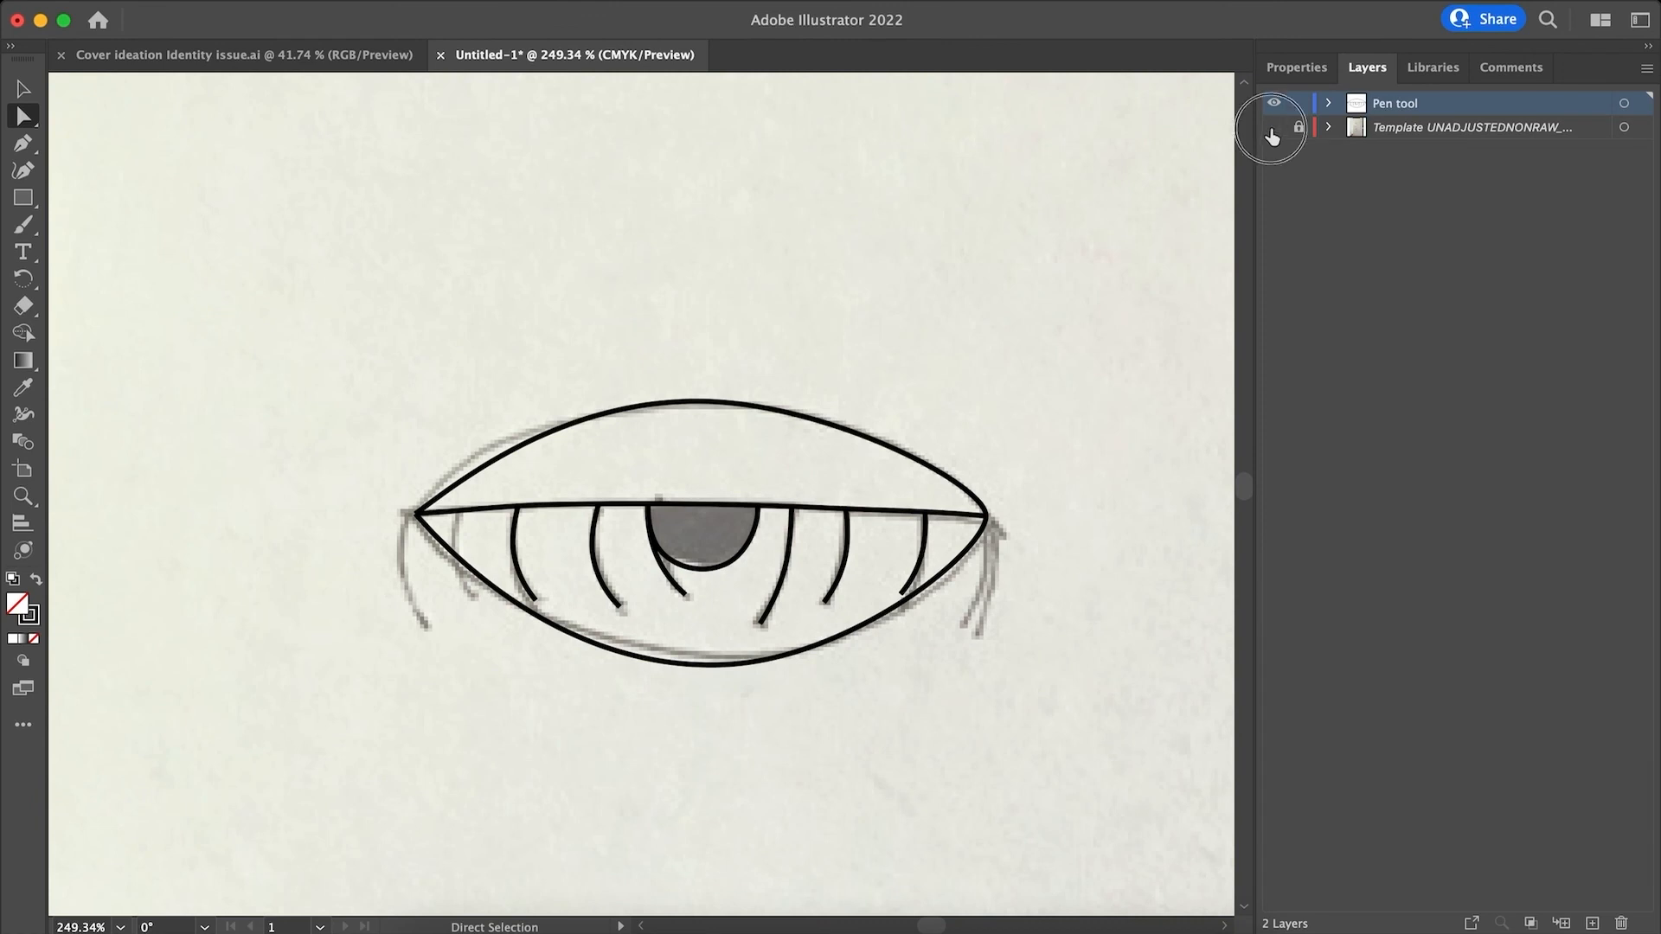
scroll(1082, 511, down, 1)
scroll(1082, 510, down, 2)
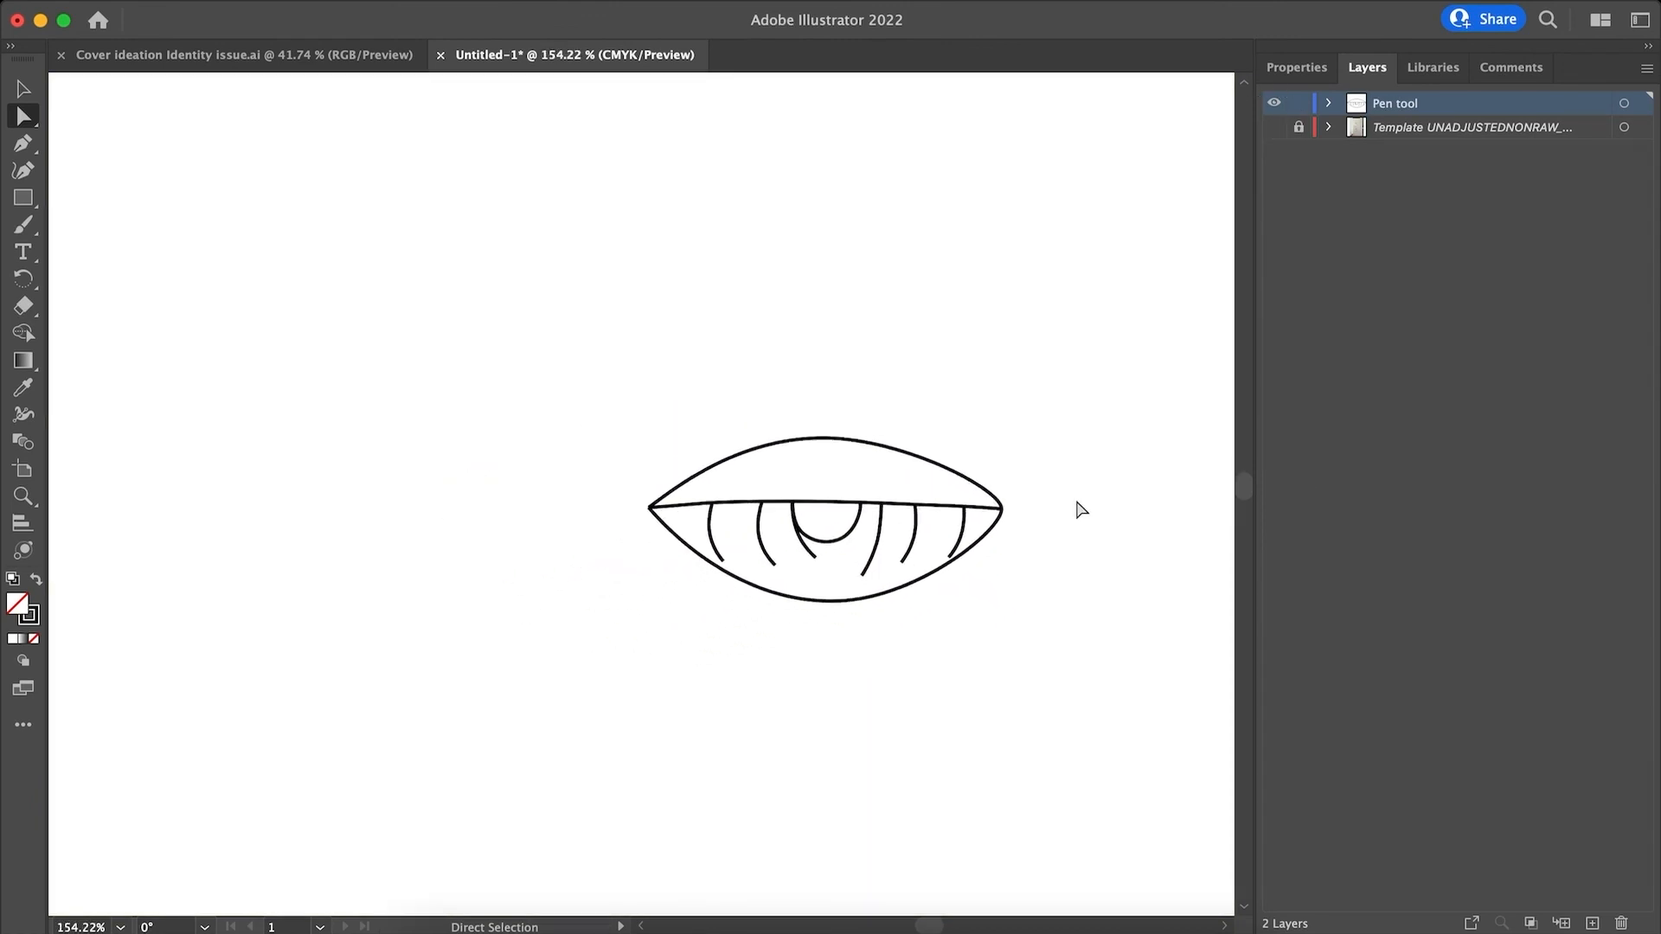
scroll(1081, 510, up, 4)
scroll(1081, 510, left, 3)
scroll(1081, 510, left, 2)
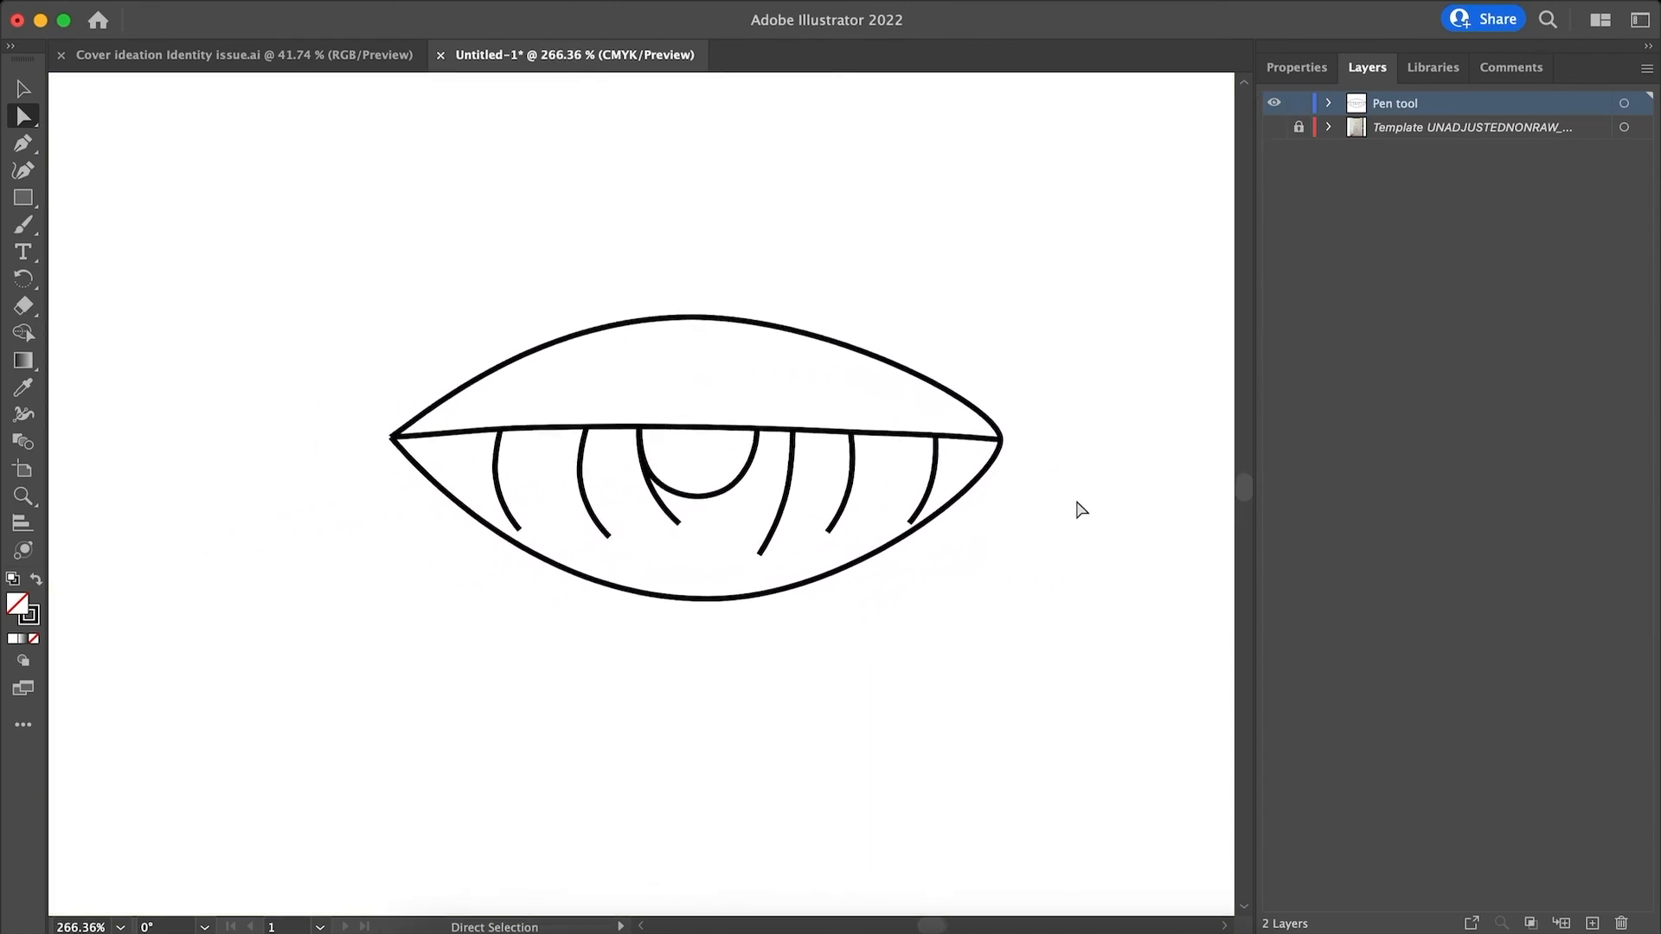
scroll(1081, 510, down, 3)
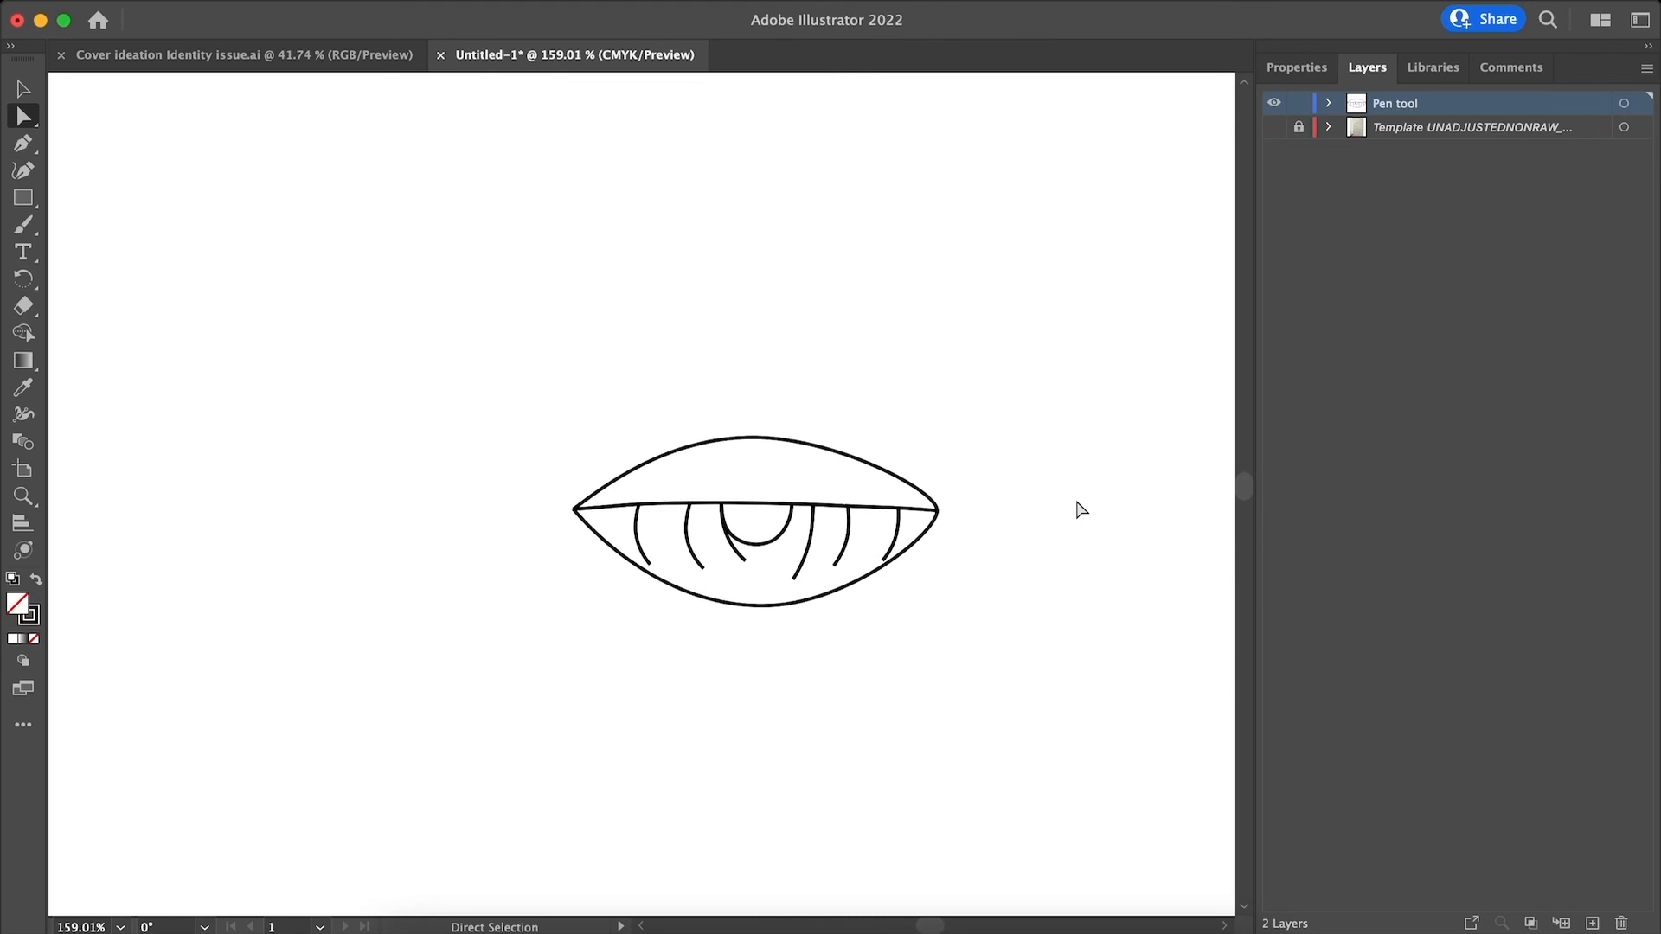